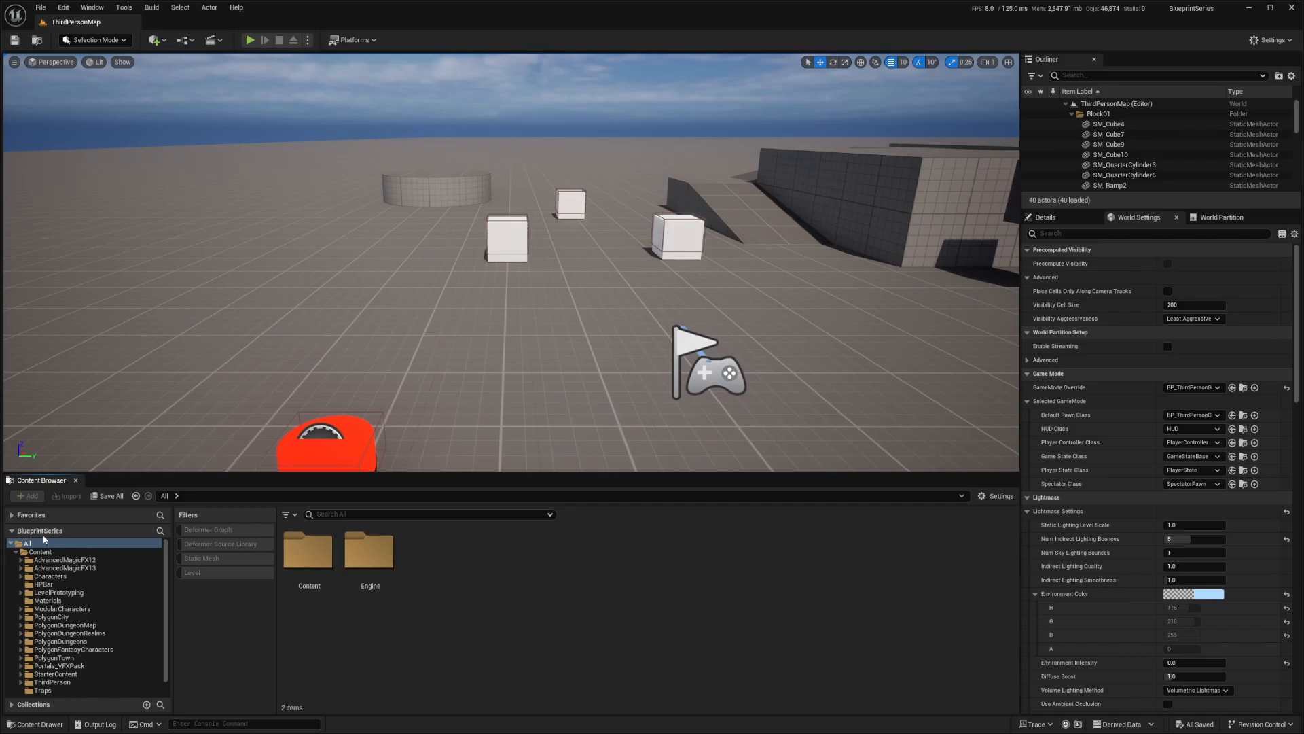
Create a folder named DataTables inside the Content folder and open it
{"action": "left_click", "coordinate": [45, 551]}
{"action": "scroll", "coordinate": [502, 565], "scroll_direction": "down", "scroll_amount": 3}
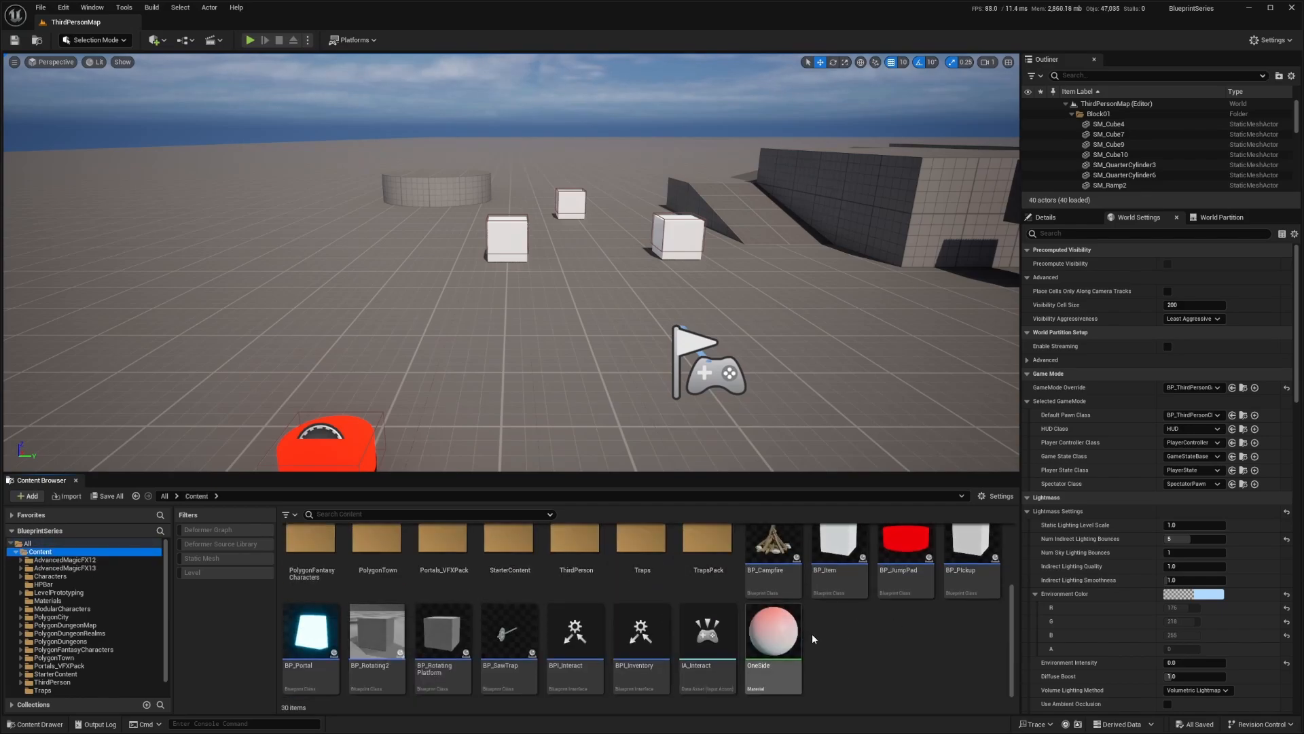
{"action": "right_click", "coordinate": [842, 635]}
{"action": "left_click", "coordinate": [883, 283]}
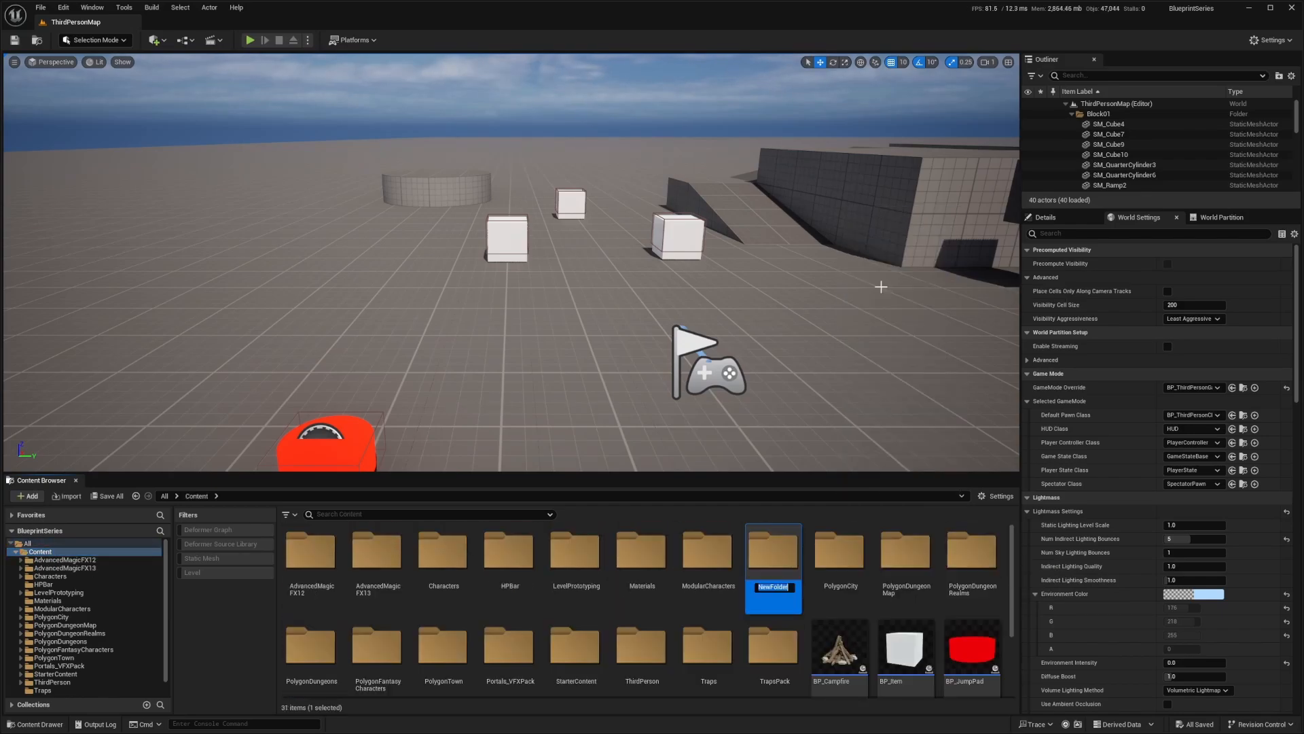
{"action": "type", "text": "DataTables"}
{"action": "key", "text": "Return"}
{"action": "key", "text": "Return"}
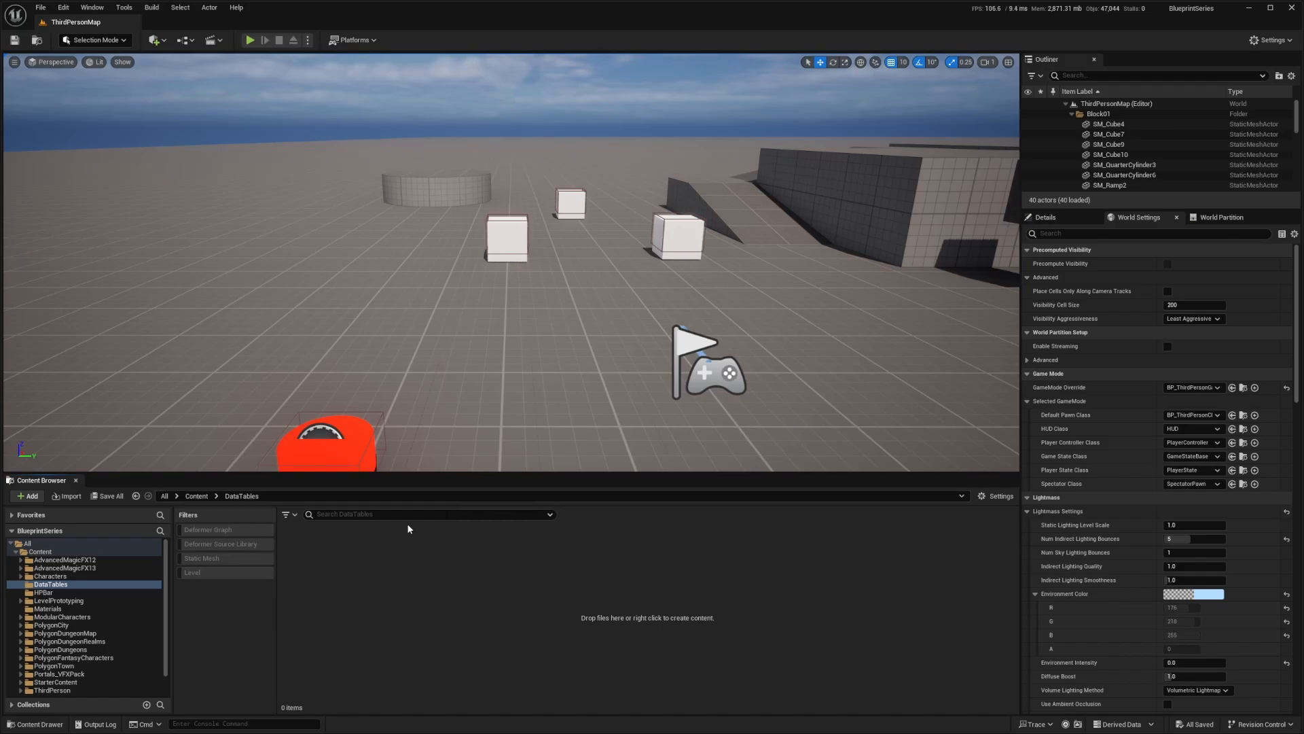
Create a Blueprint Structure asset named Items_Struct in the DataTables folder
{"action": "right_click", "coordinate": [408, 586]}
{"action": "mouse_move", "coordinate": [436, 400]}
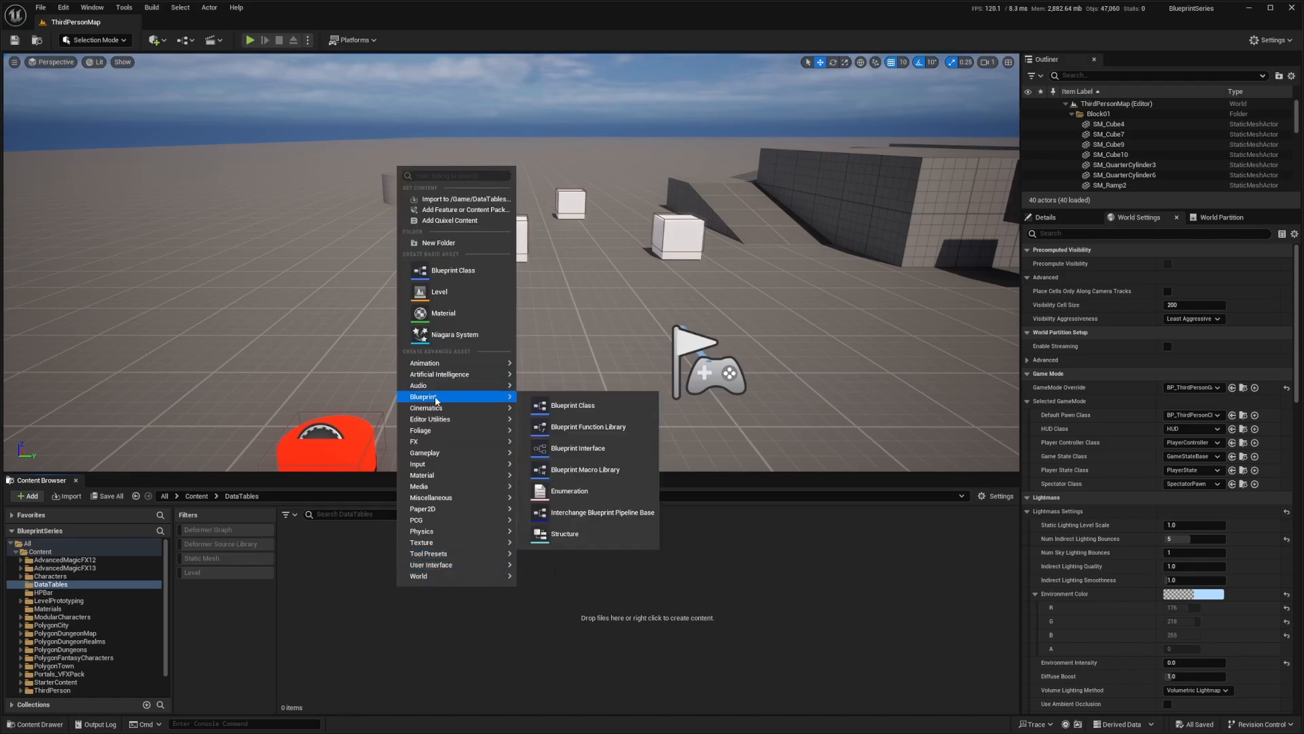
{"action": "left_click", "coordinate": [581, 539]}
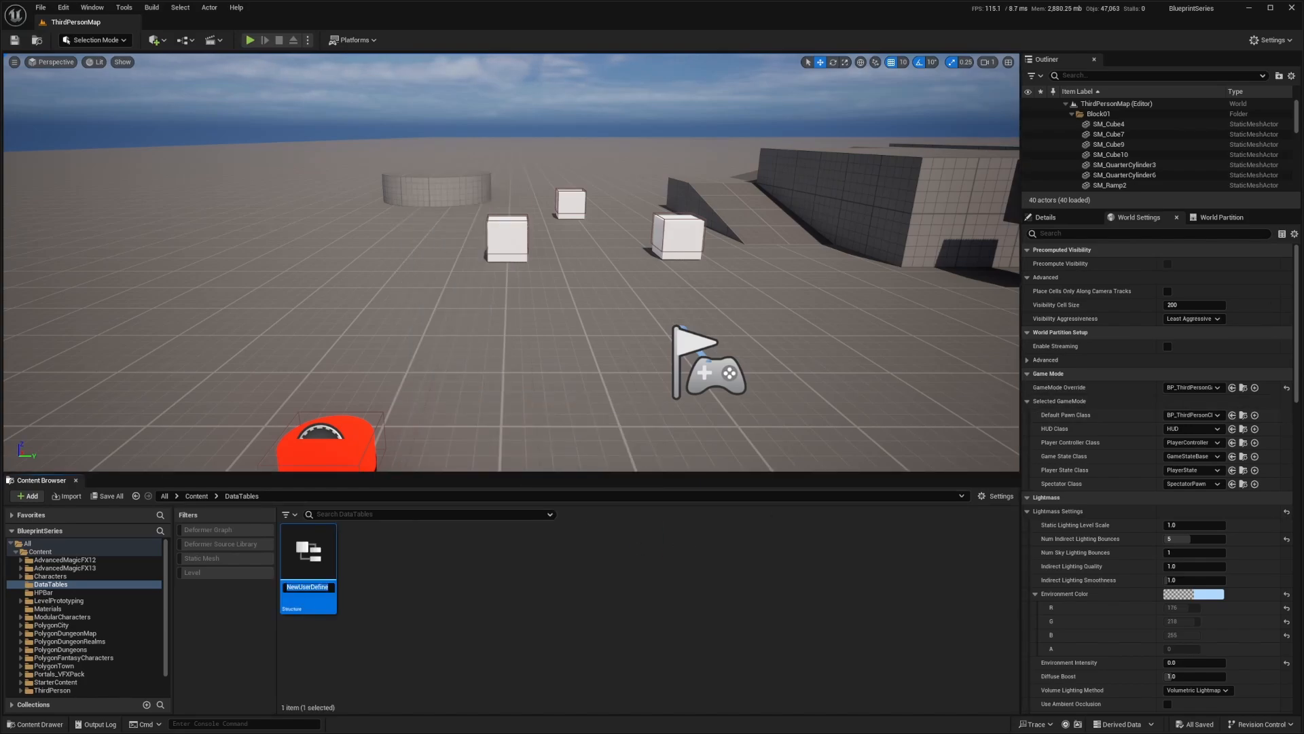
{"action": "type", "text": "Items_Struct"}
{"action": "key", "text": "Return"}
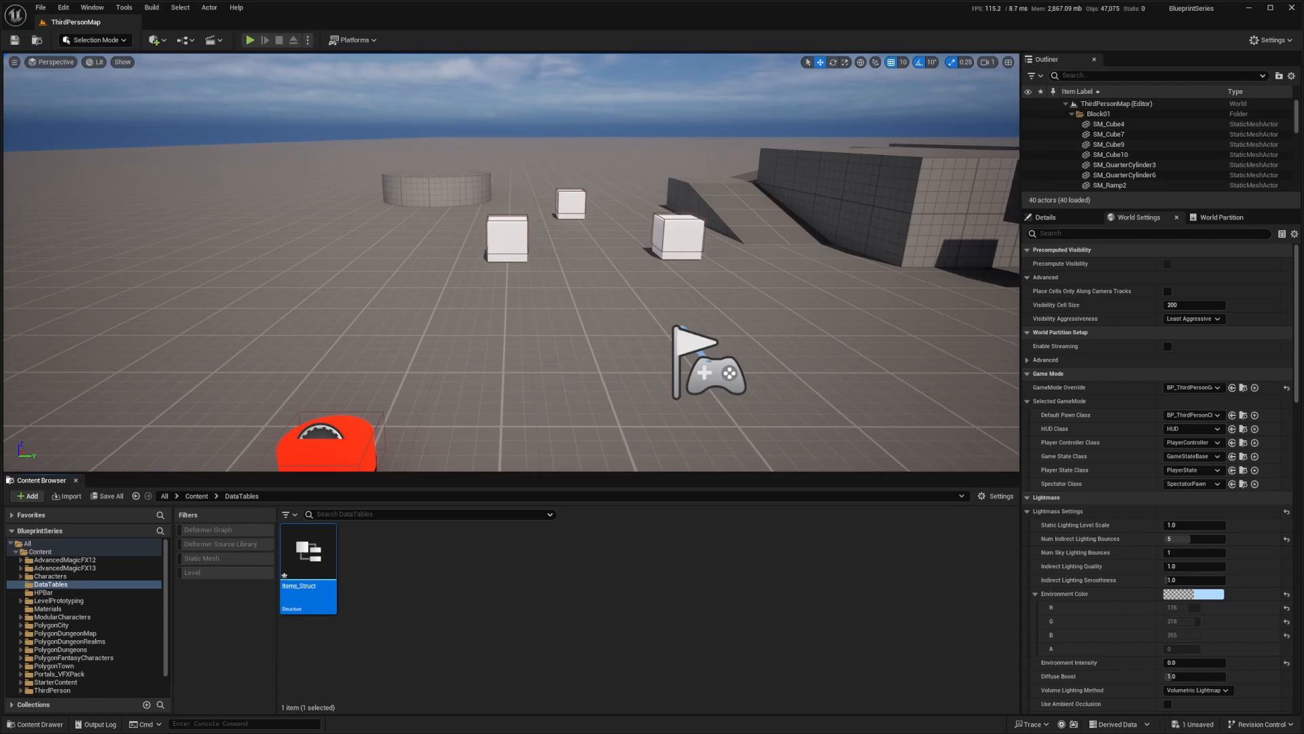
Open Items_Struct in a docked editor, rename its first member variable to Name and set its type to String
{"action": "double_click", "coordinate": [318, 574]}
{"action": "left_click_drag", "start_coordinate": [204, 82], "coordinate": [243, 27]}
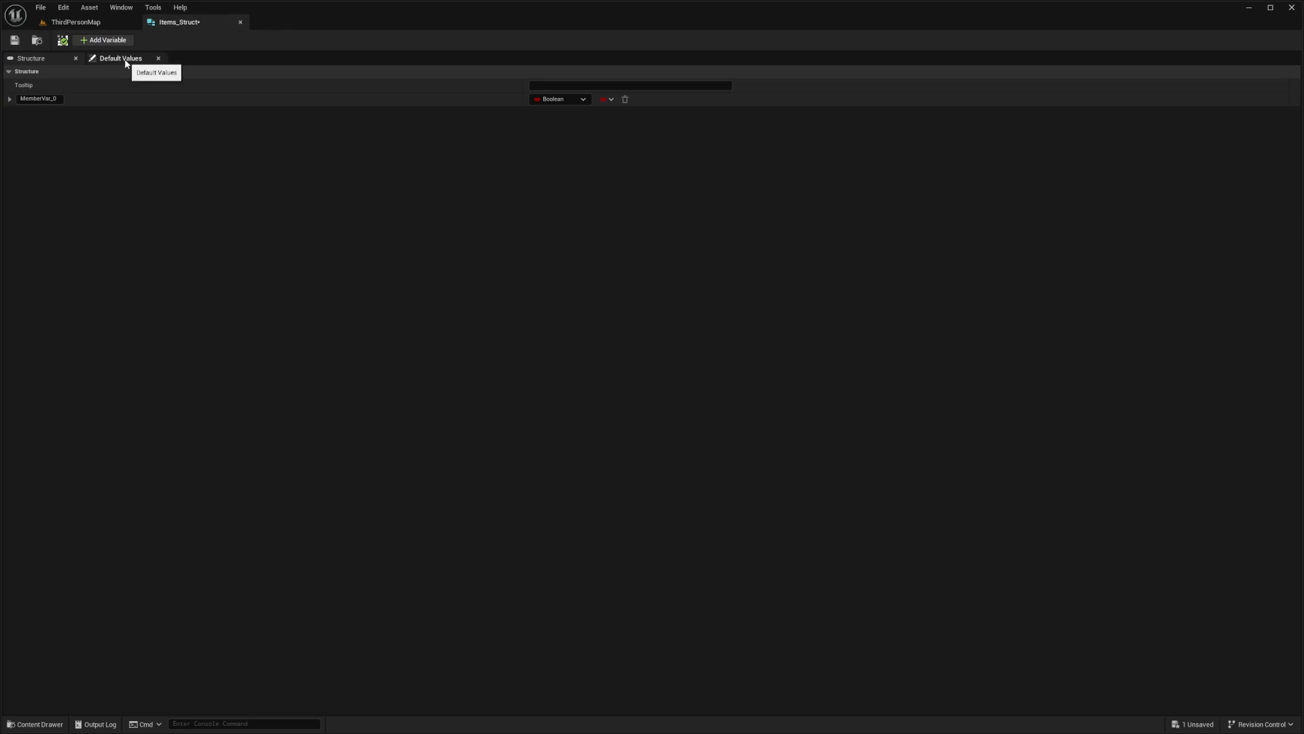
{"action": "double_click", "coordinate": [38, 99]}
{"action": "type", "text": "Name"}
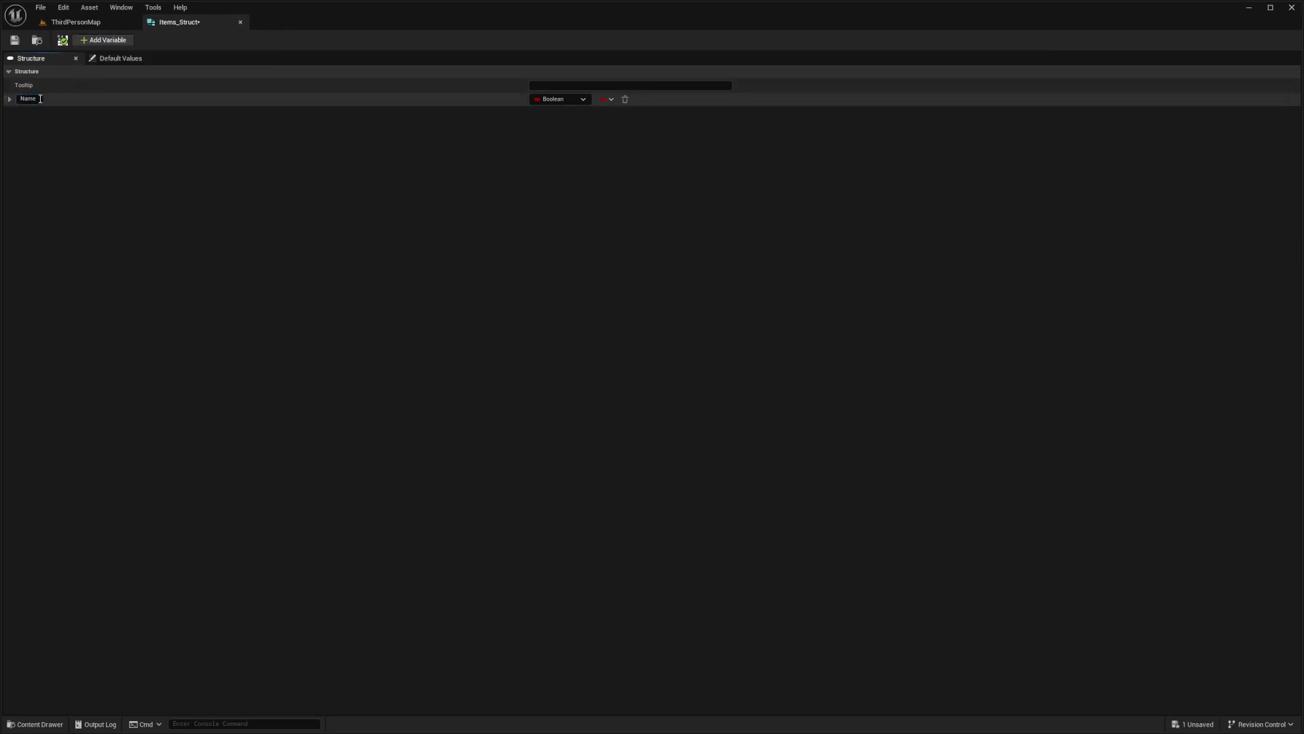
{"action": "left_click", "coordinate": [536, 98]}
{"action": "left_click", "coordinate": [559, 188]}
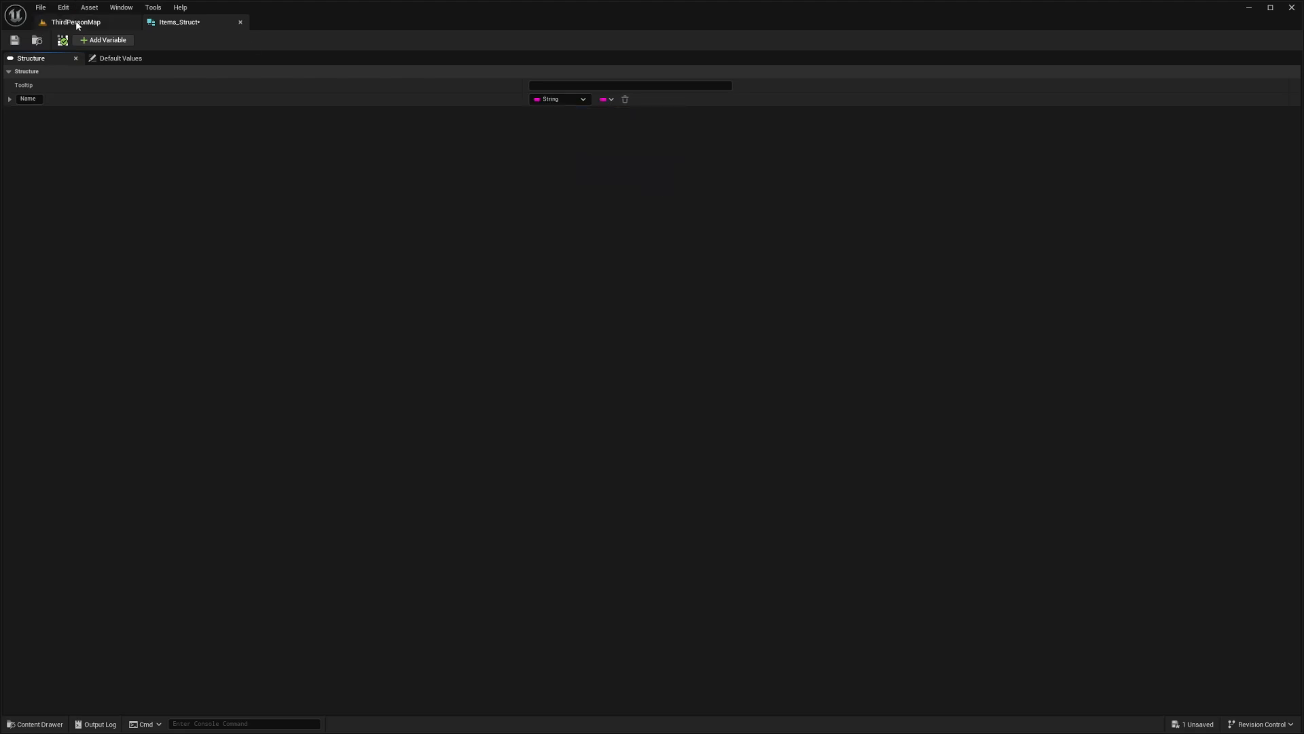
Add a second String member variable to the structure and name it Description
{"action": "left_click", "coordinate": [104, 40]}
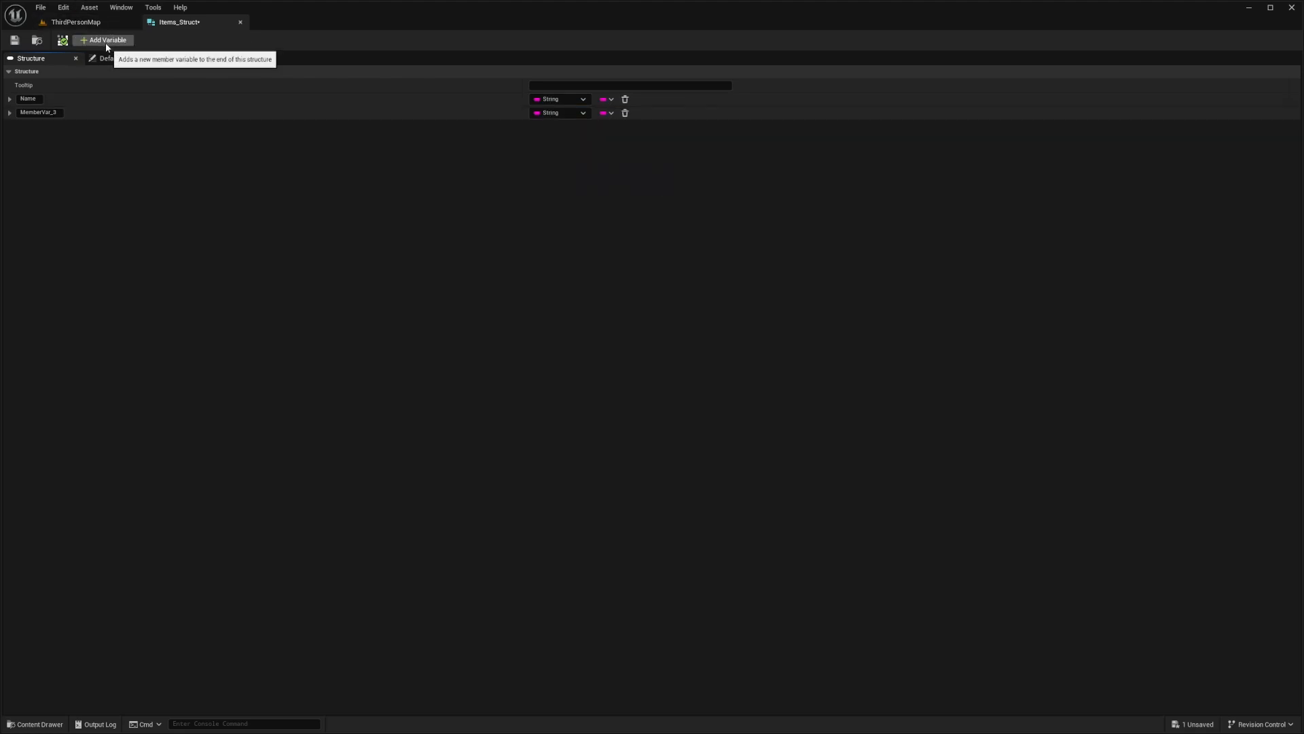
{"action": "double_click", "coordinate": [59, 114]}
{"action": "type", "text": "Description"}
{"action": "key", "text": "Return"}
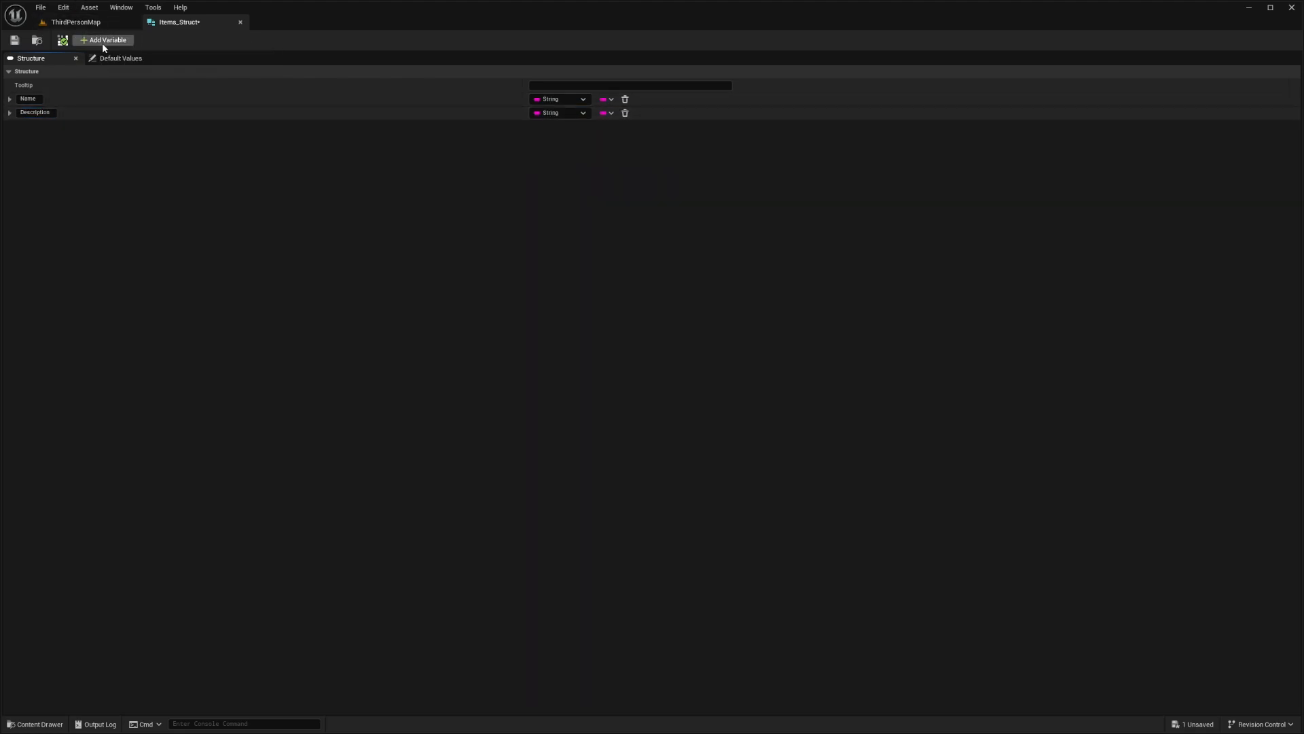
Add a member variable named Static Mesh and set its type to Actor object reference
{"action": "left_click", "coordinate": [103, 40]}
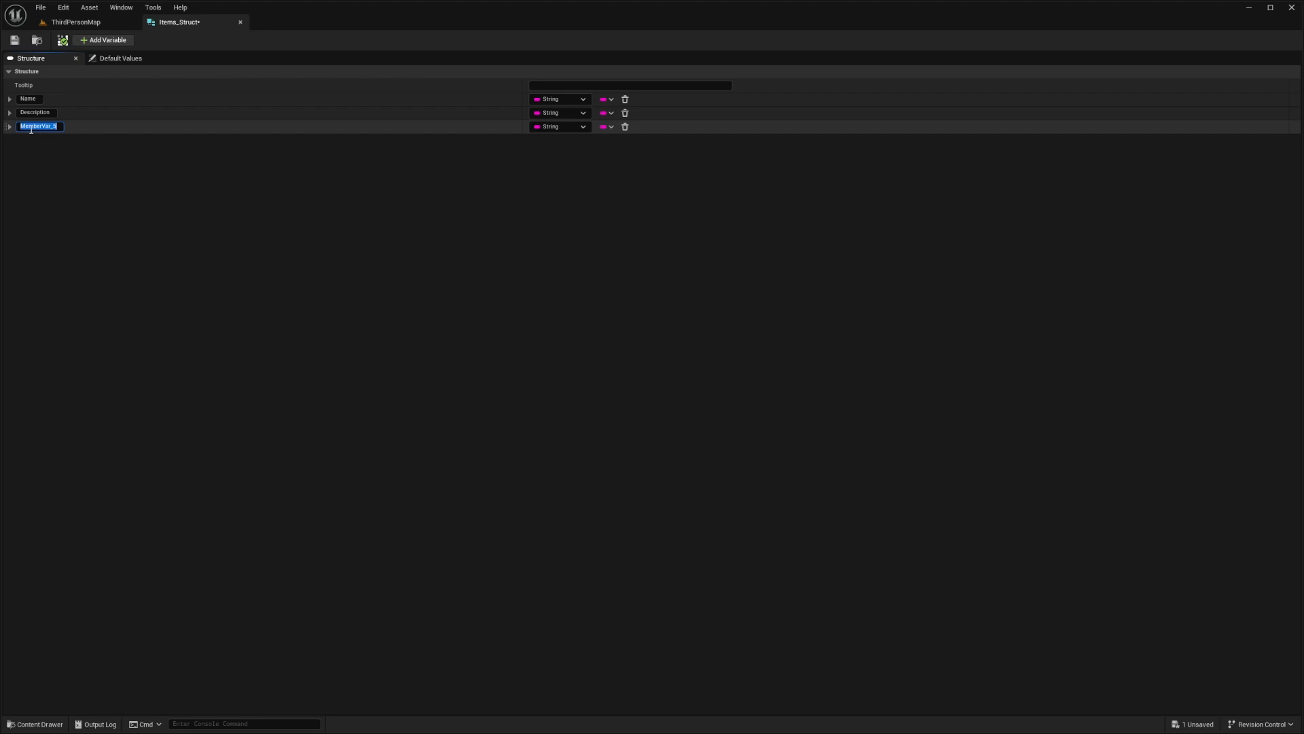
{"action": "type", "text": "Static Mesh"}
{"action": "key", "text": "Return"}
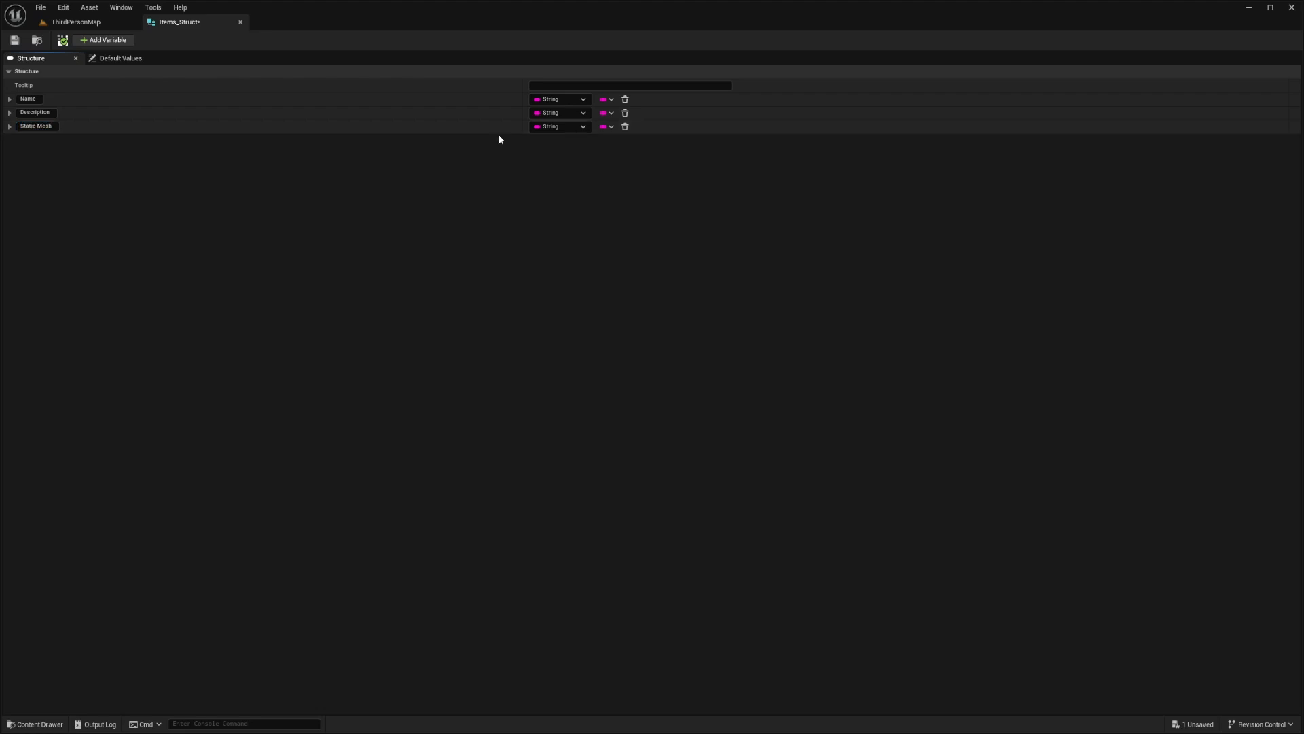
{"action": "left_click", "coordinate": [568, 129]}
{"action": "type", "text": "actor"}
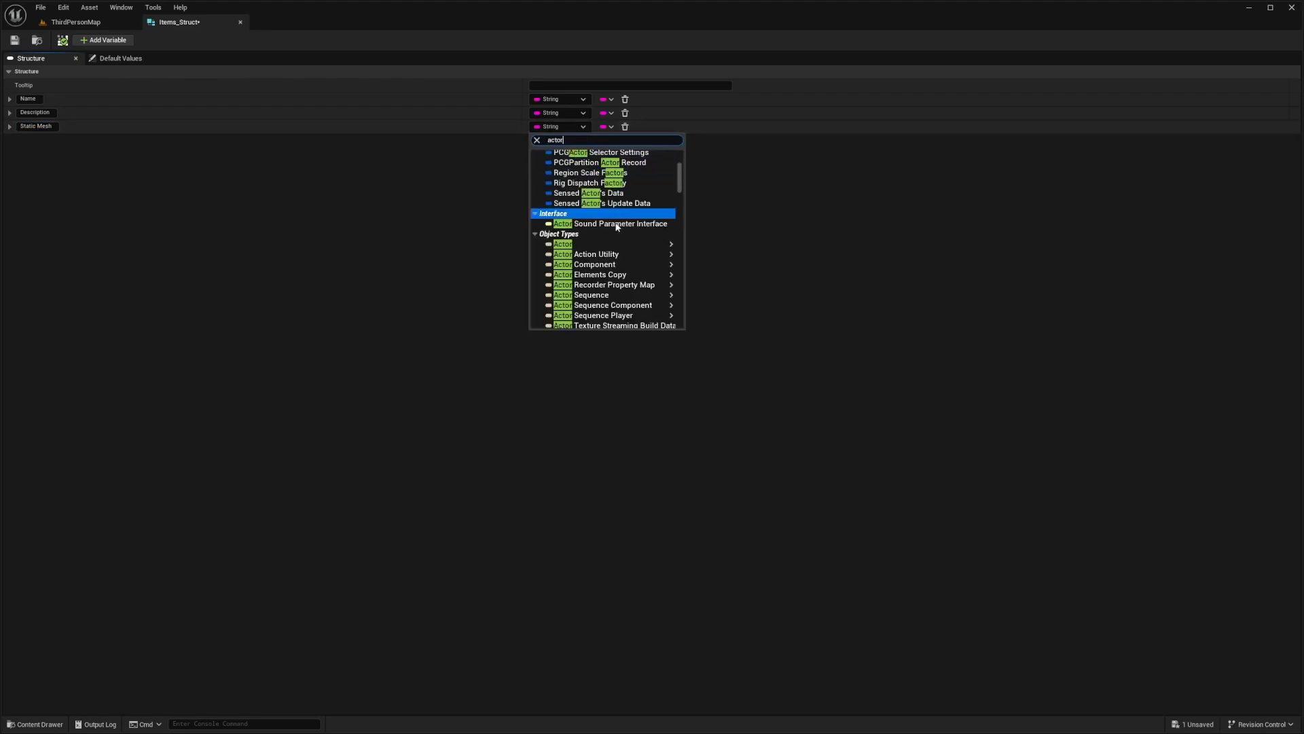
{"action": "mouse_move", "coordinate": [598, 246]}
{"action": "left_click", "coordinate": [720, 246]}
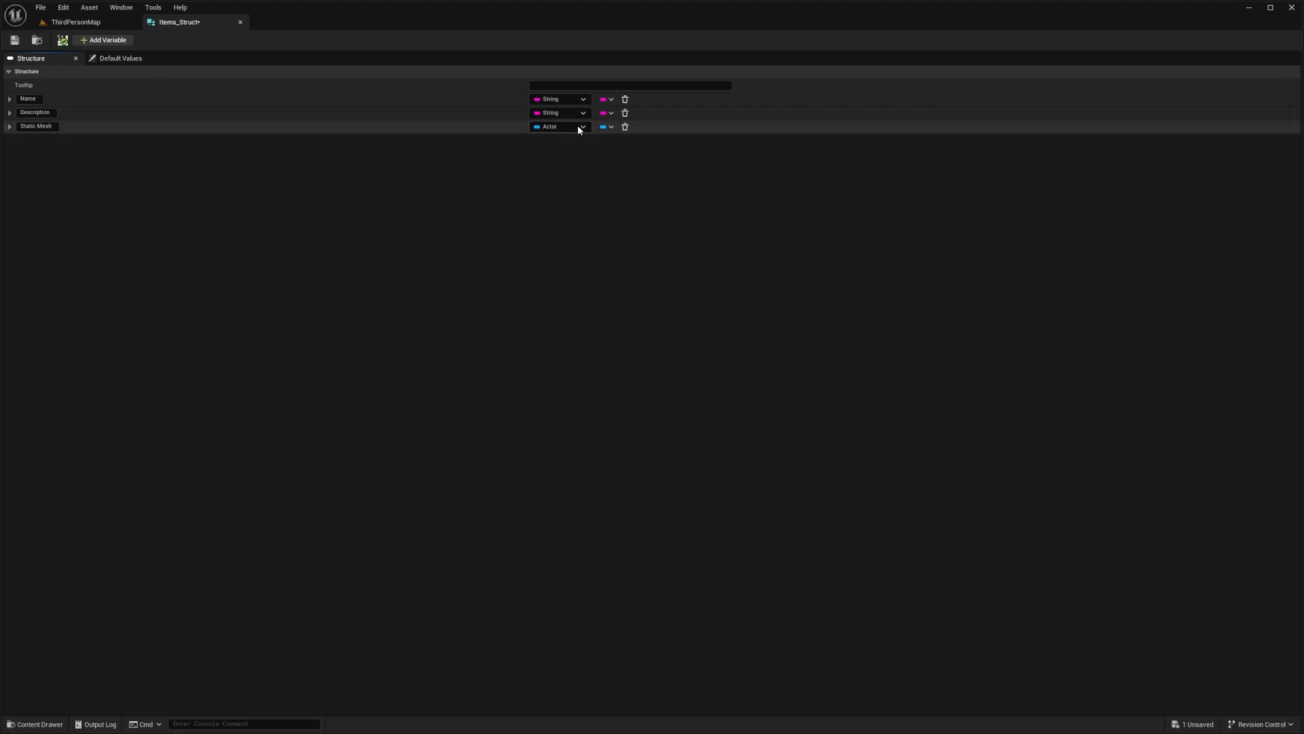
Add a Boolean member variable named CanPickUp? and save the structure
{"action": "left_click", "coordinate": [103, 40]}
{"action": "type", "text": "CanP"}
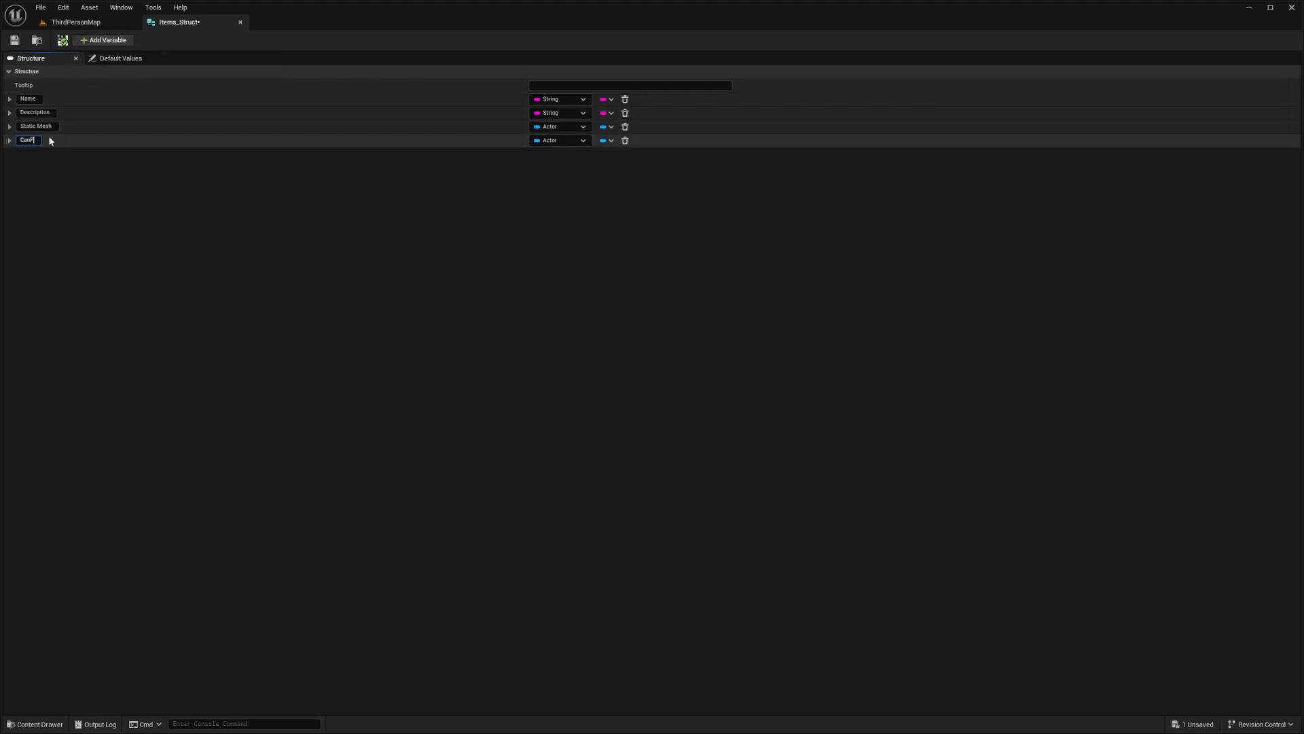
{"action": "type", "text": "ickUp?"}
{"action": "key", "text": "Return"}
{"action": "left_click", "coordinate": [559, 141]}
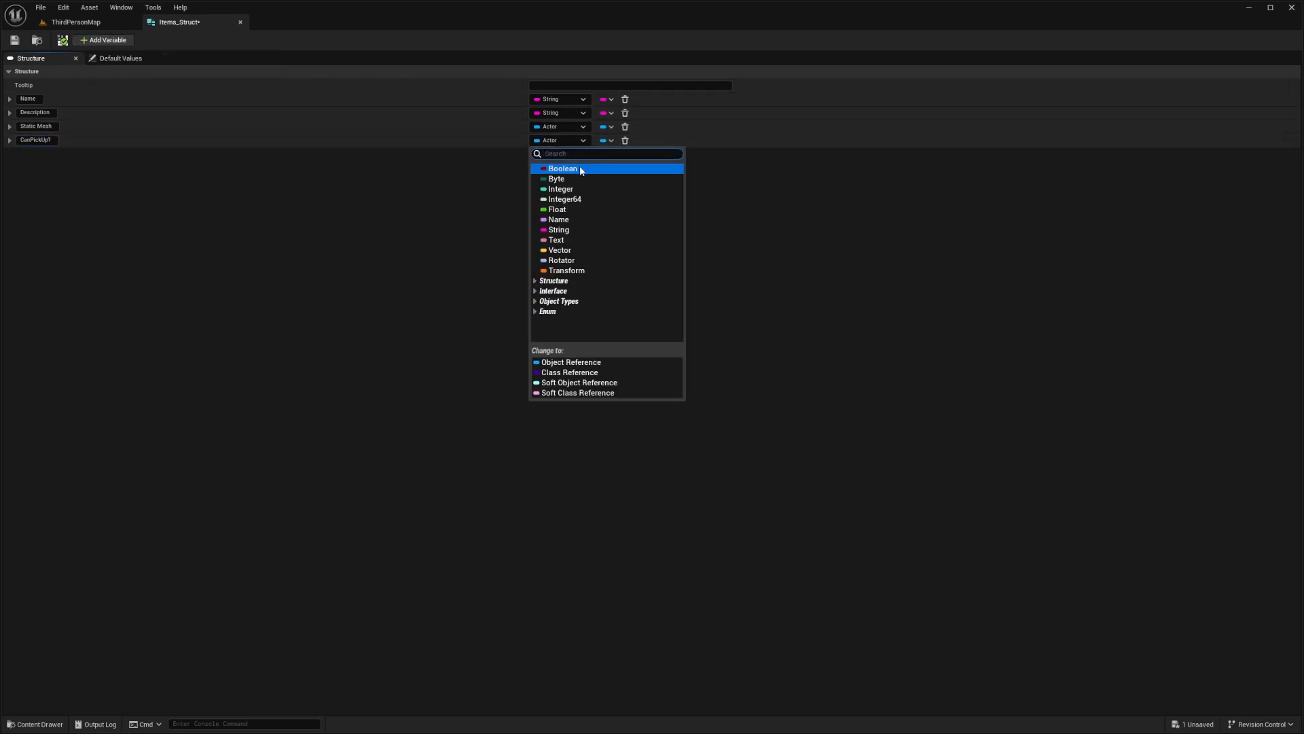
{"action": "left_click", "coordinate": [563, 168]}
{"action": "key", "text": "ctrl+s"}
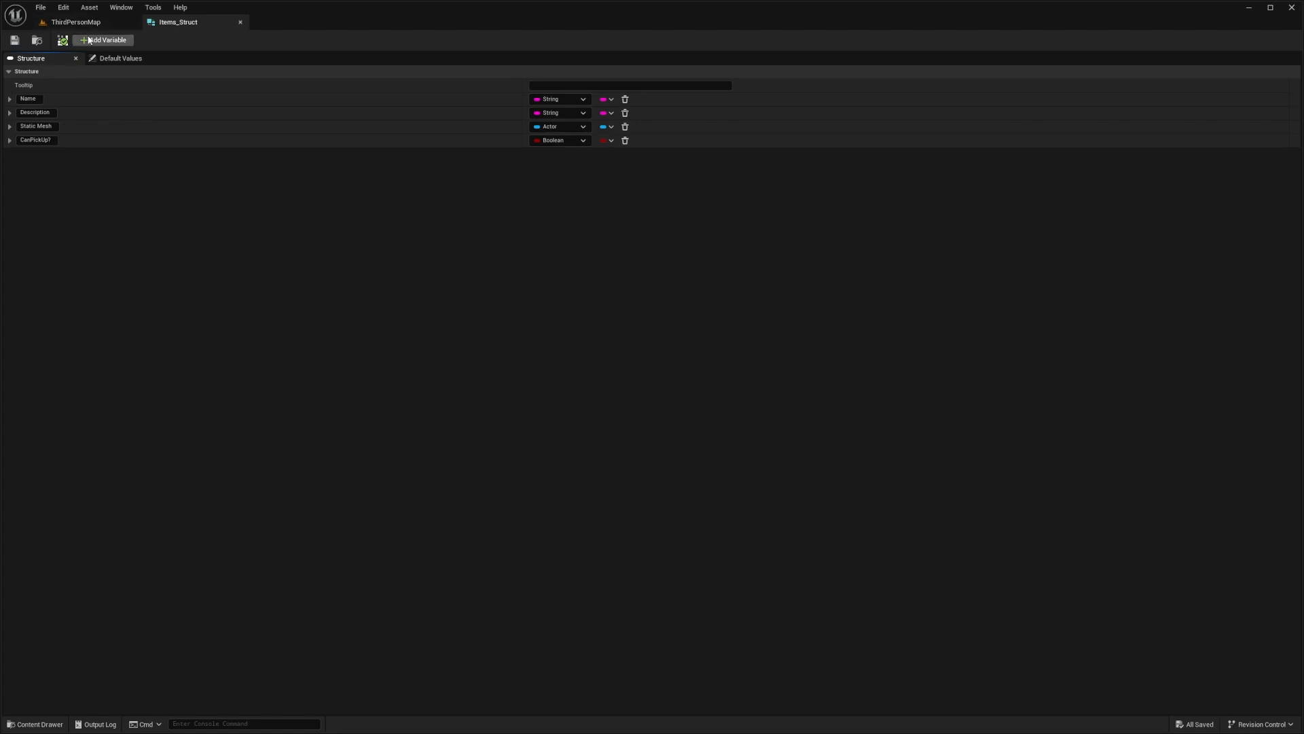
Enable CanPickUp? in the structure's default values and save the asset
{"action": "left_click", "coordinate": [121, 61]}
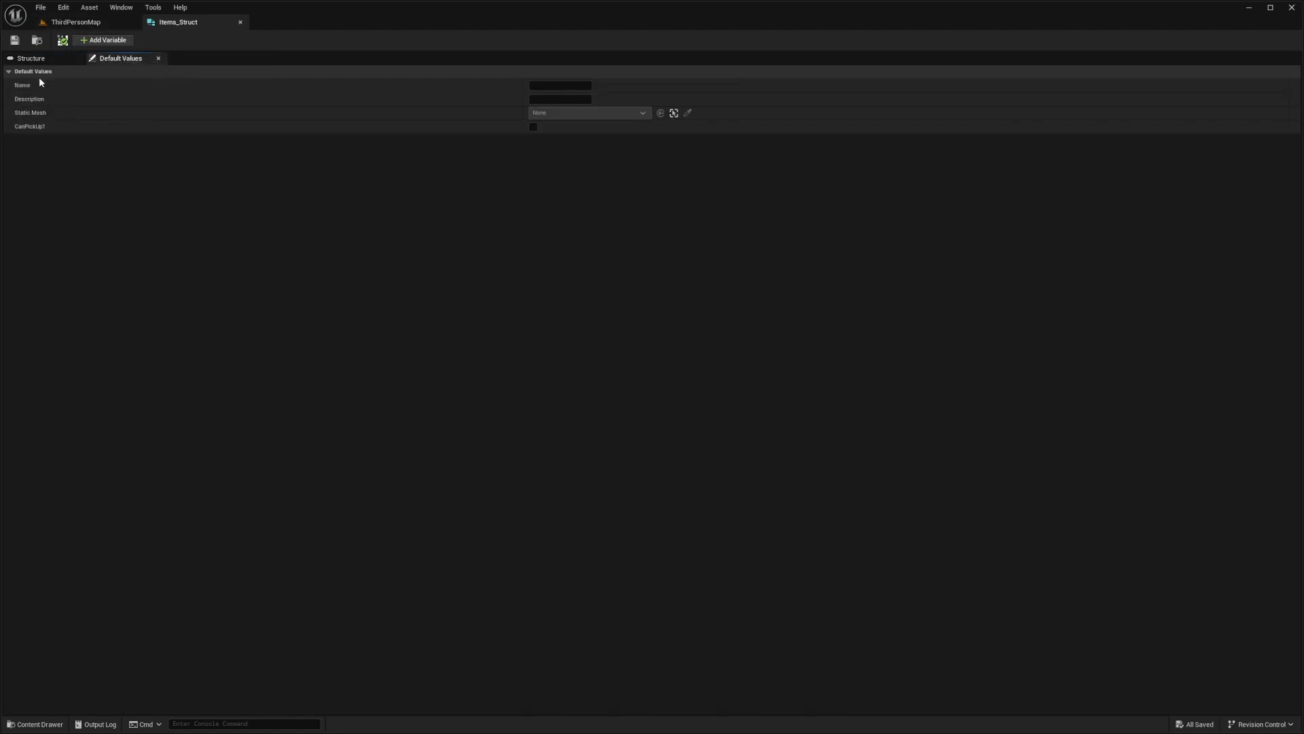
{"action": "left_click", "coordinate": [574, 87]}
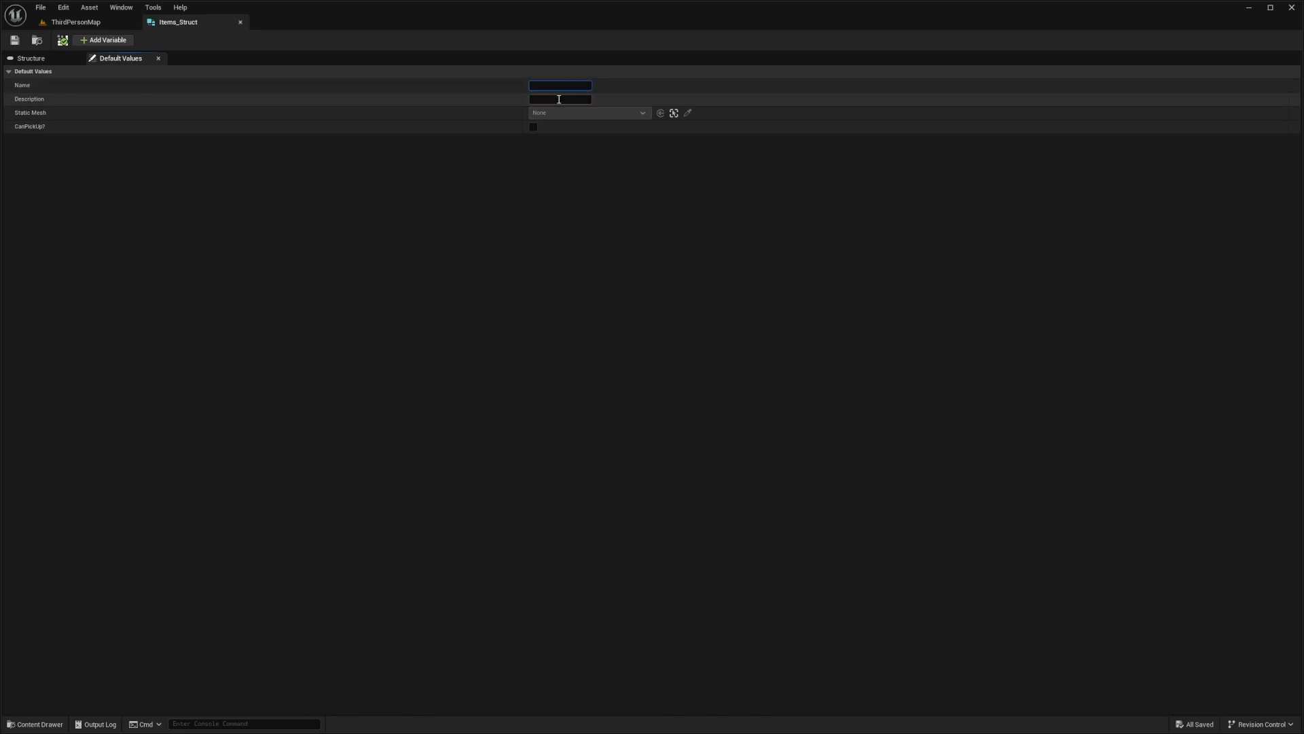
{"action": "left_click", "coordinate": [533, 127]}
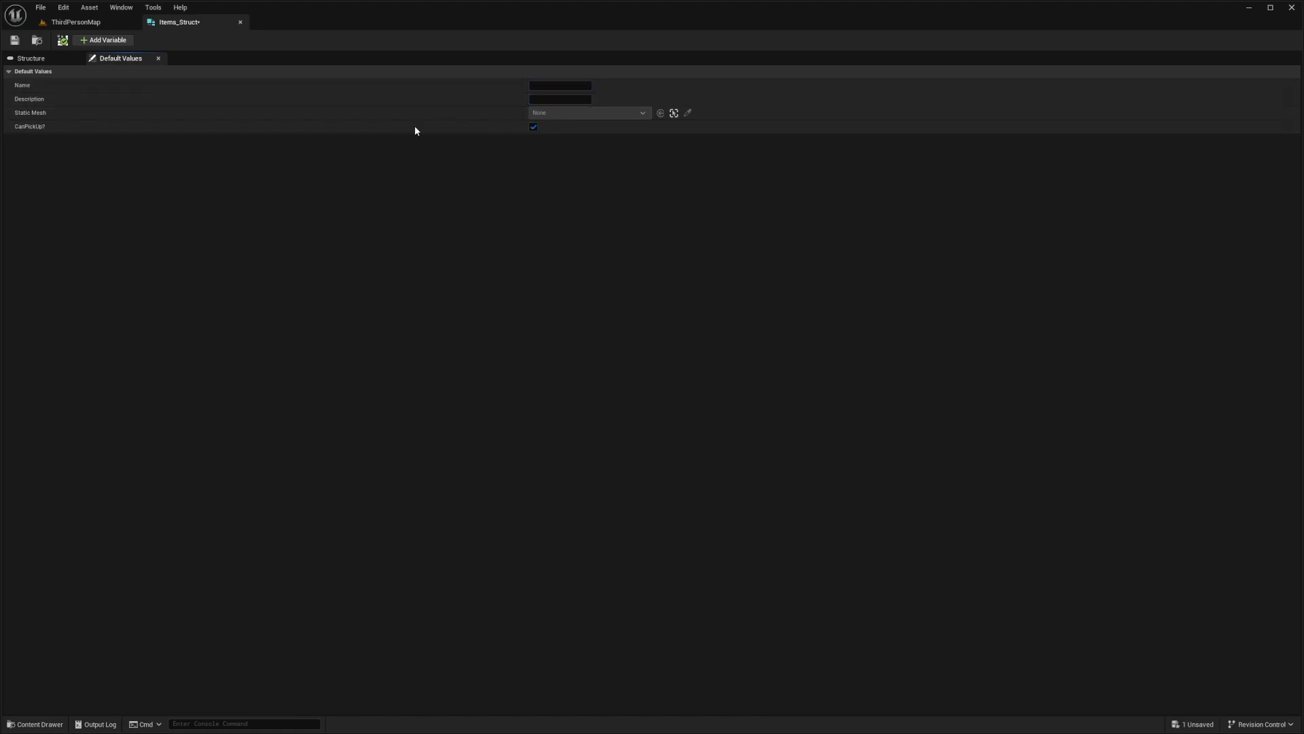
{"action": "key", "text": "ctrl+s"}
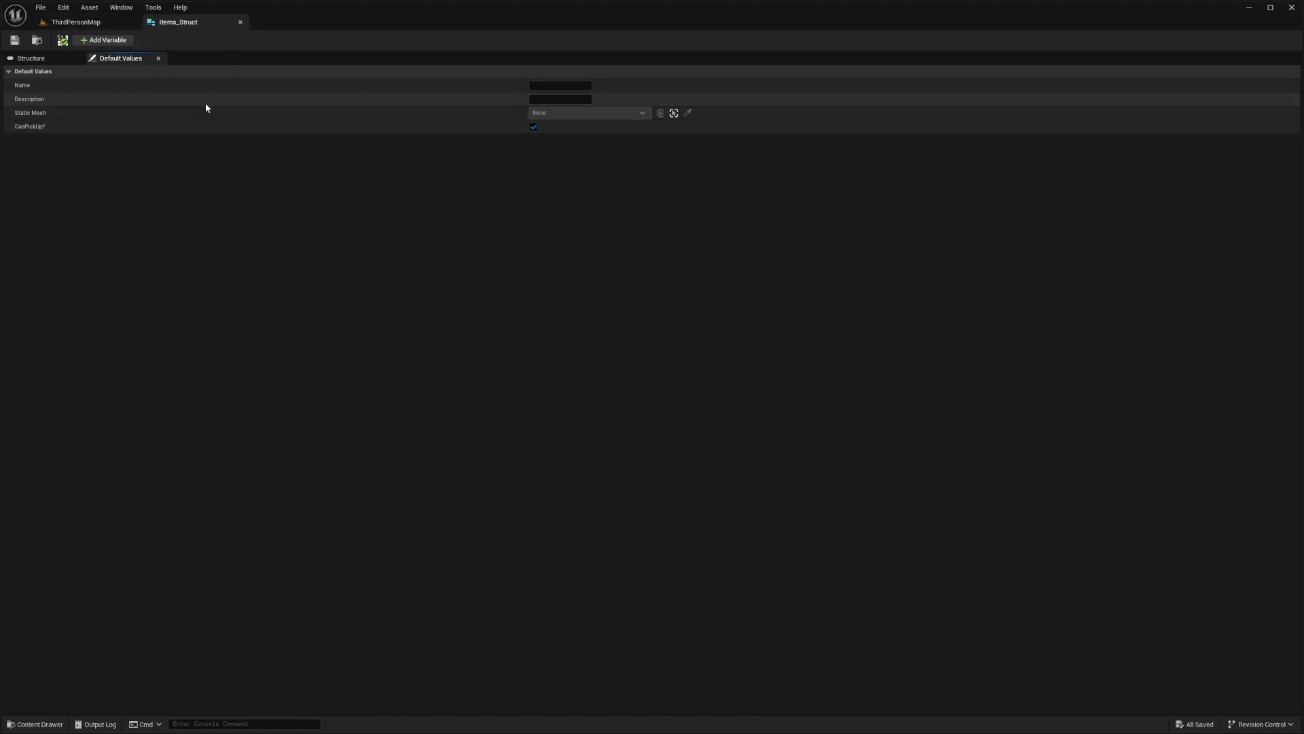
Create a Data Table in the level editor's DataTables folder, using Items_Struct as its row structure
{"action": "left_click", "coordinate": [84, 26]}
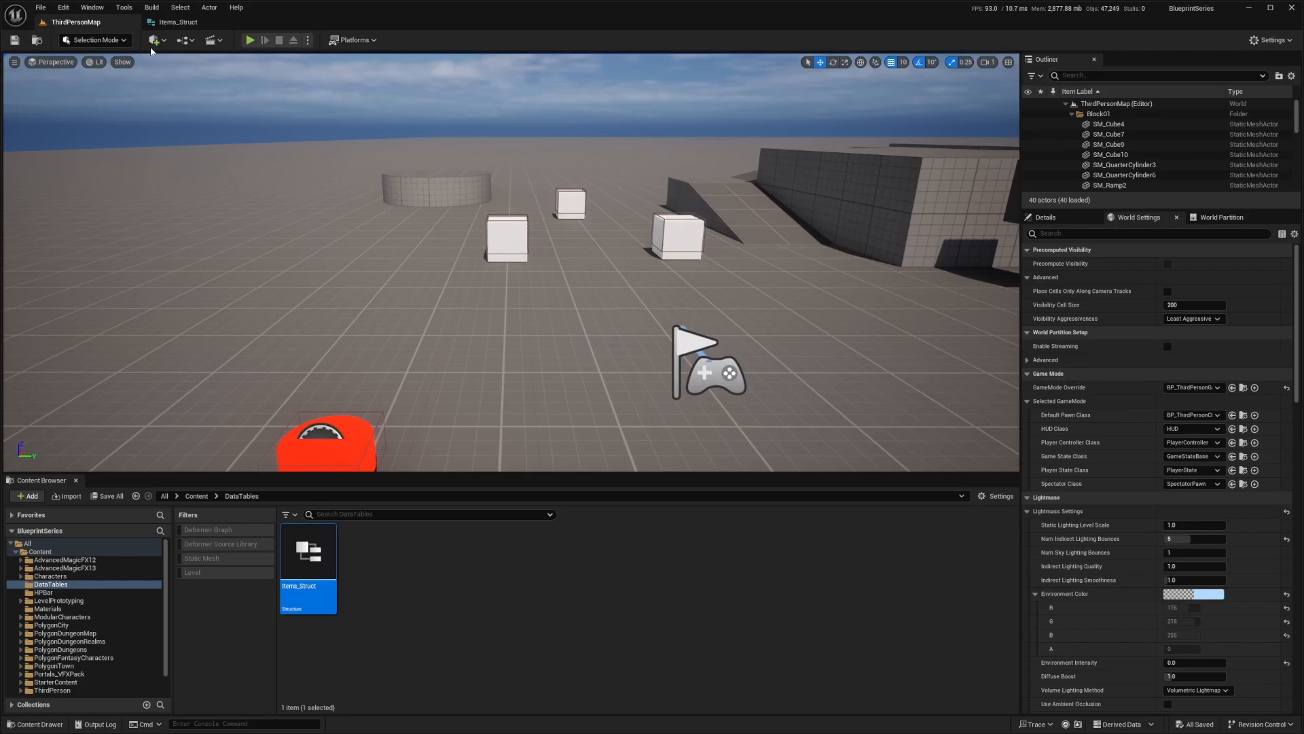
{"action": "right_click", "coordinate": [378, 586]}
{"action": "mouse_move", "coordinate": [468, 453]}
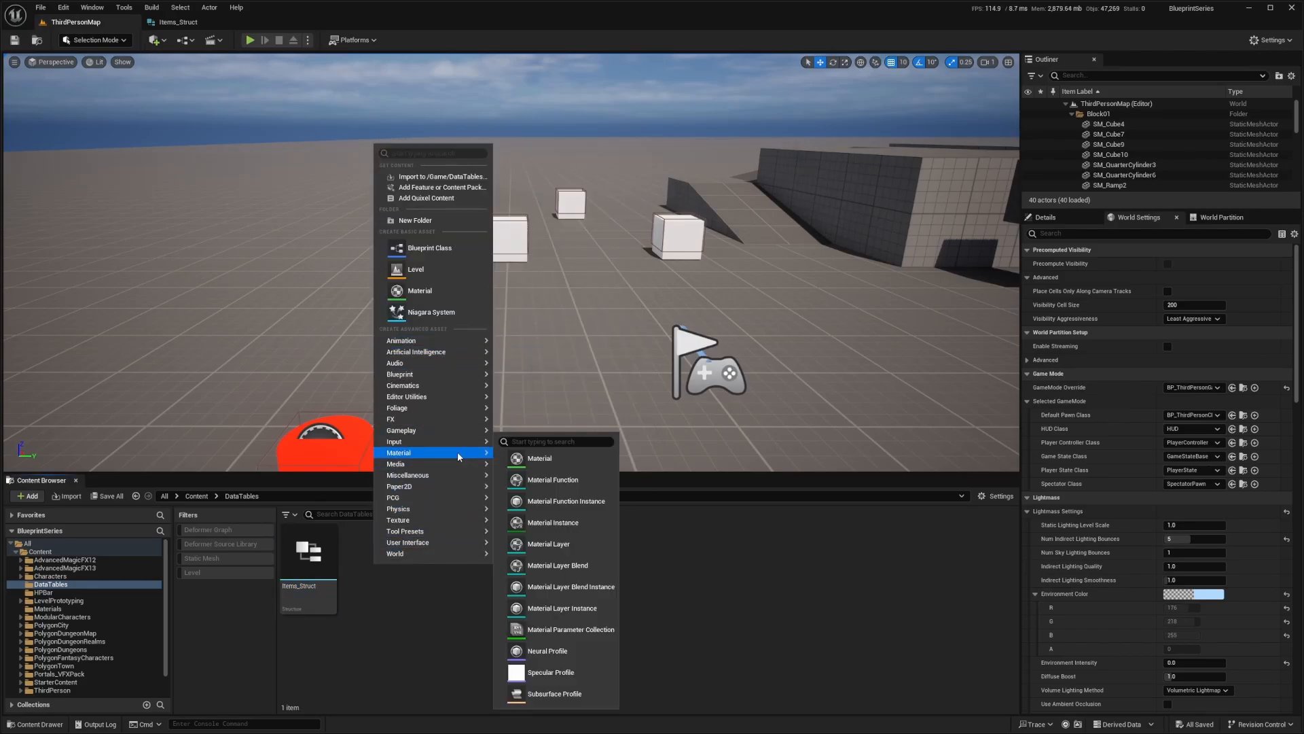
{"action": "mouse_move", "coordinate": [414, 479]}
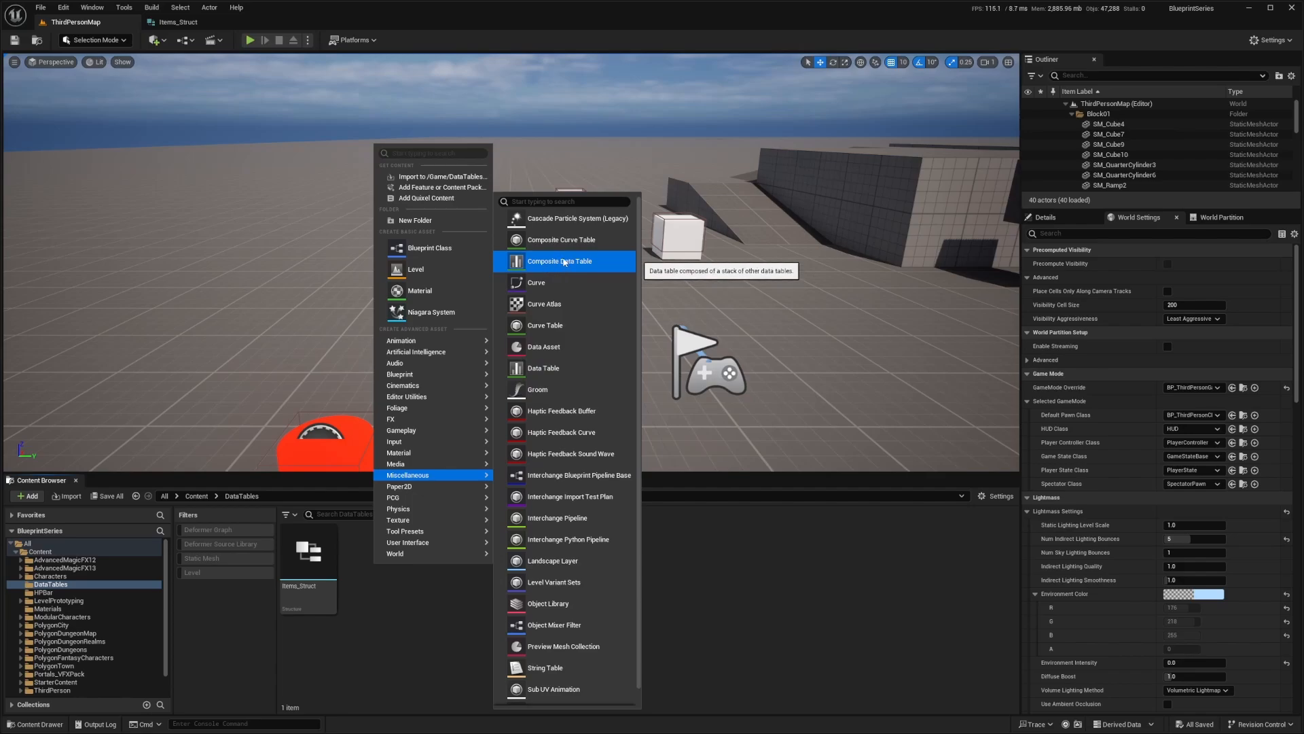
{"action": "left_click", "coordinate": [556, 371]}
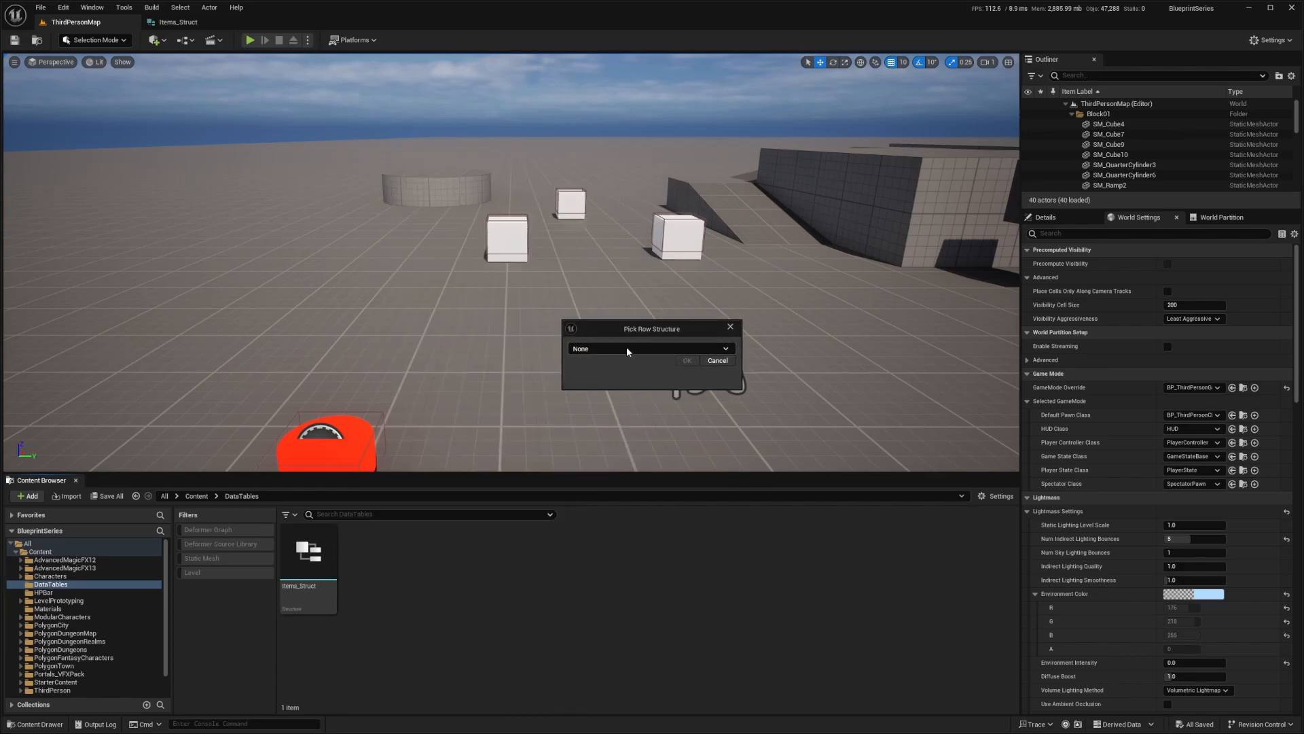
{"action": "left_click", "coordinate": [326, 568]}
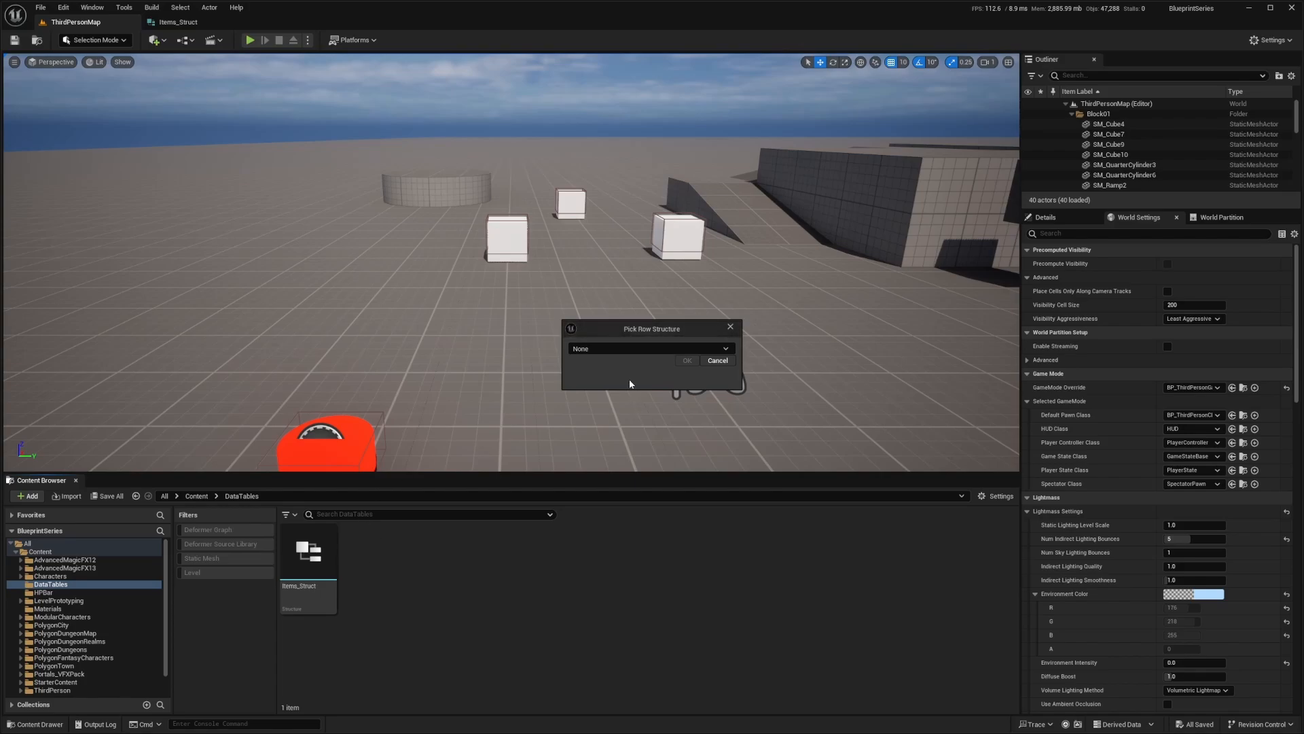
{"action": "left_click", "coordinate": [627, 349]}
{"action": "type", "text": "items"}
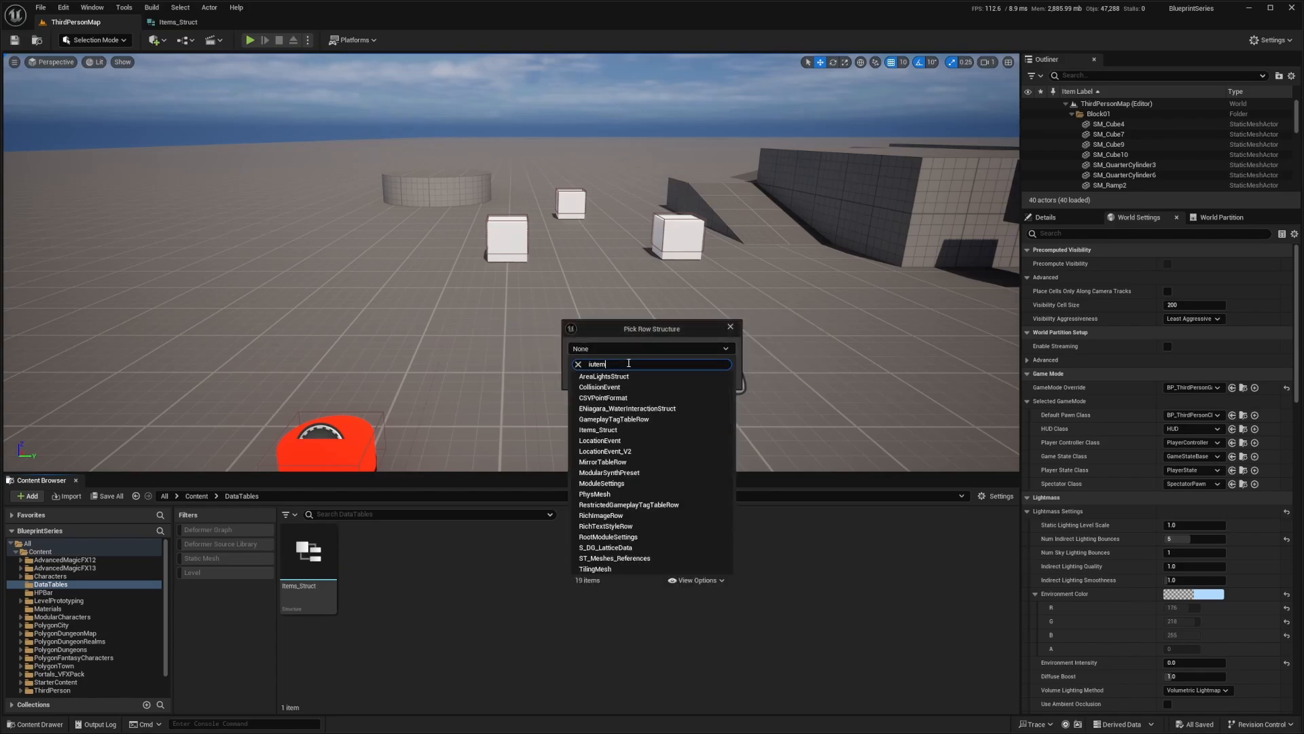
{"action": "left_click", "coordinate": [621, 378]}
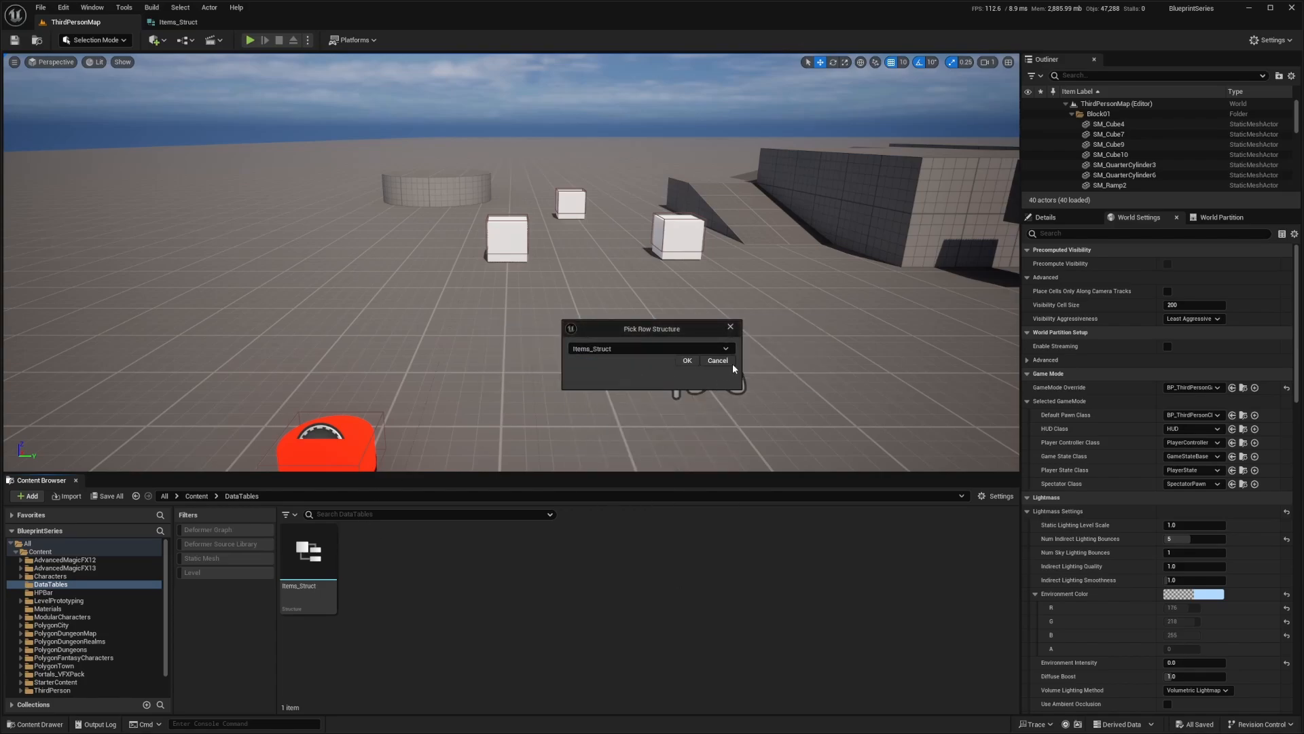
{"action": "left_click", "coordinate": [694, 367]}
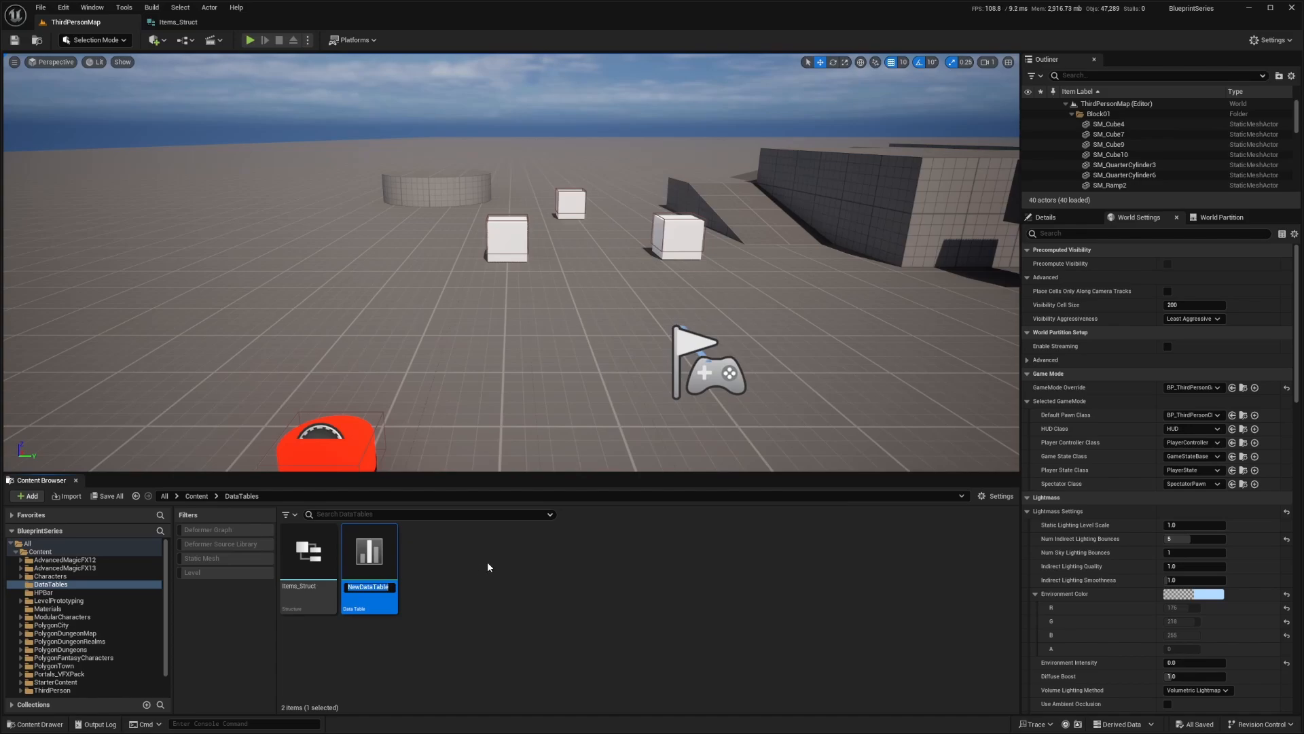
Name the new data table Items_DT
{"action": "type", "text": "Items_S"}
{"action": "key", "text": "BackSpace"}
{"action": "type", "text": "DT"}
{"action": "key", "text": "Return"}
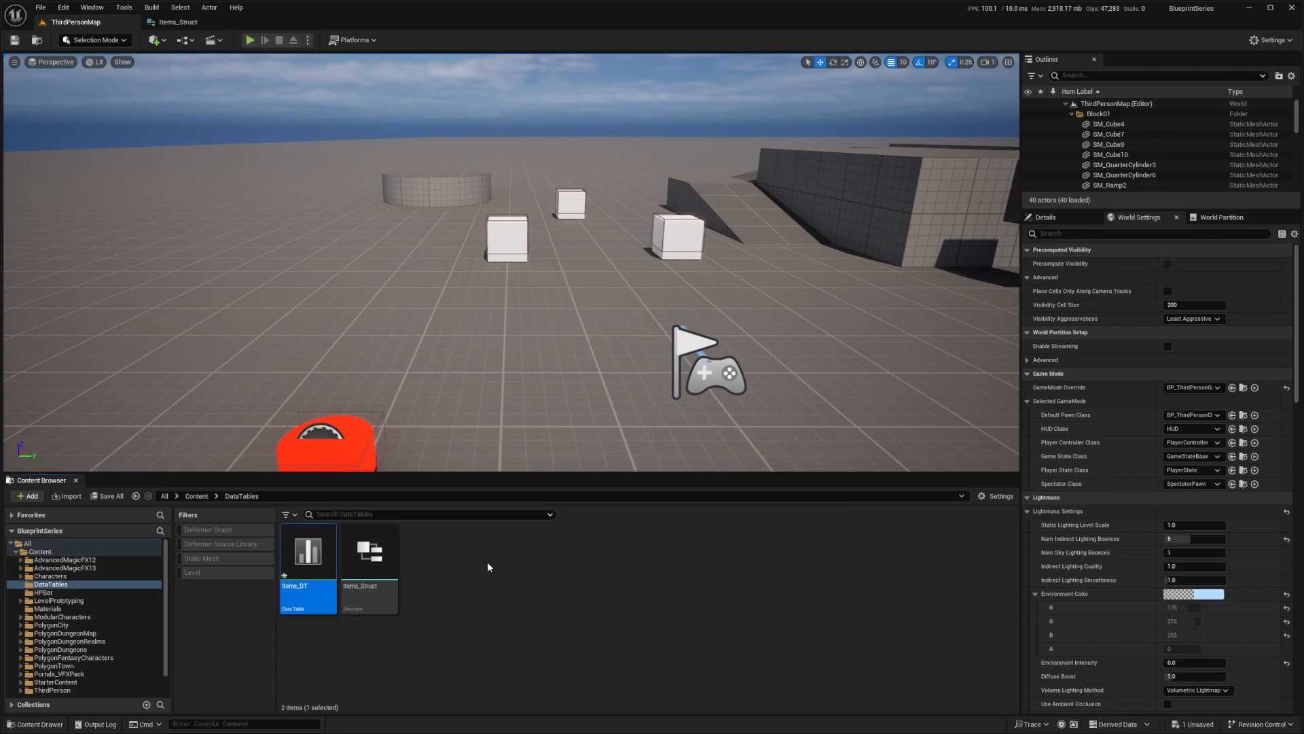
Open Items_DT and widen its Name, Description, Static Mesh and CanPickUp? columns
{"action": "double_click", "coordinate": [310, 565]}
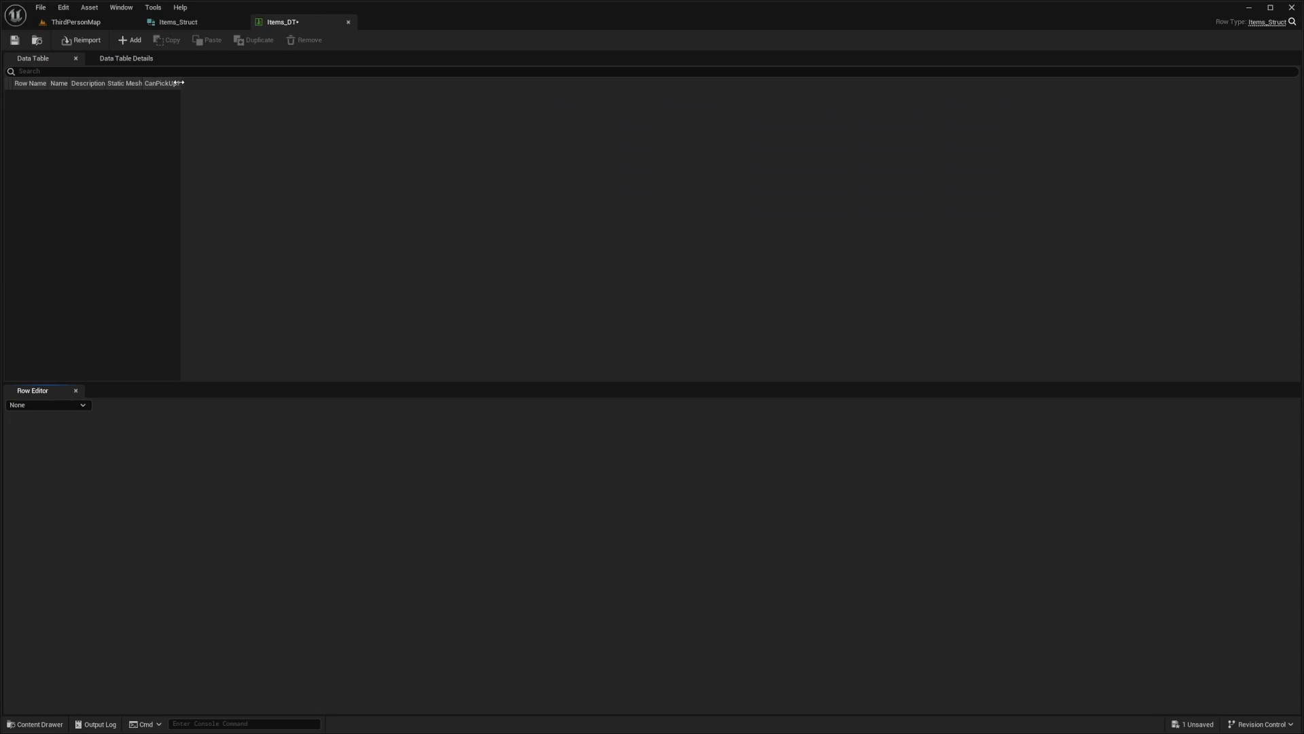
{"action": "left_click_drag", "start_coordinate": [181, 83], "coordinate": [324, 85]}
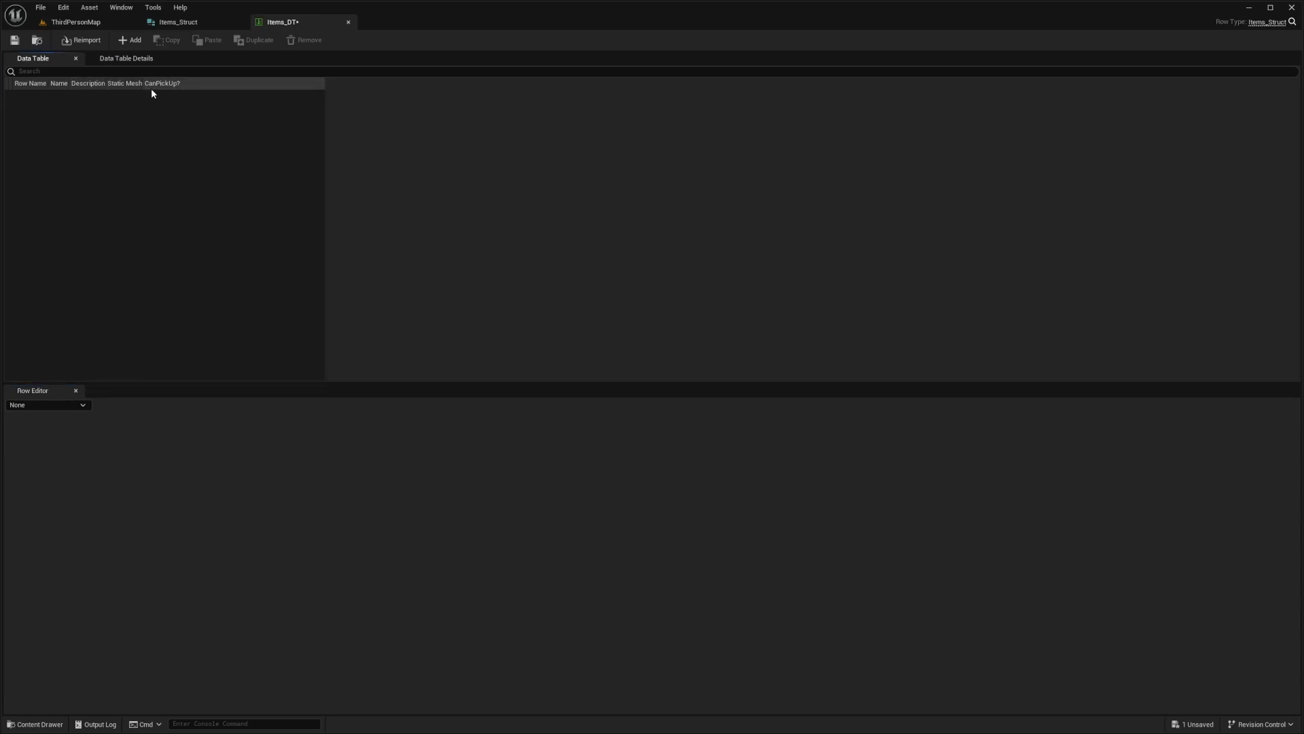
{"action": "left_click_drag", "start_coordinate": [143, 84], "coordinate": [261, 84]}
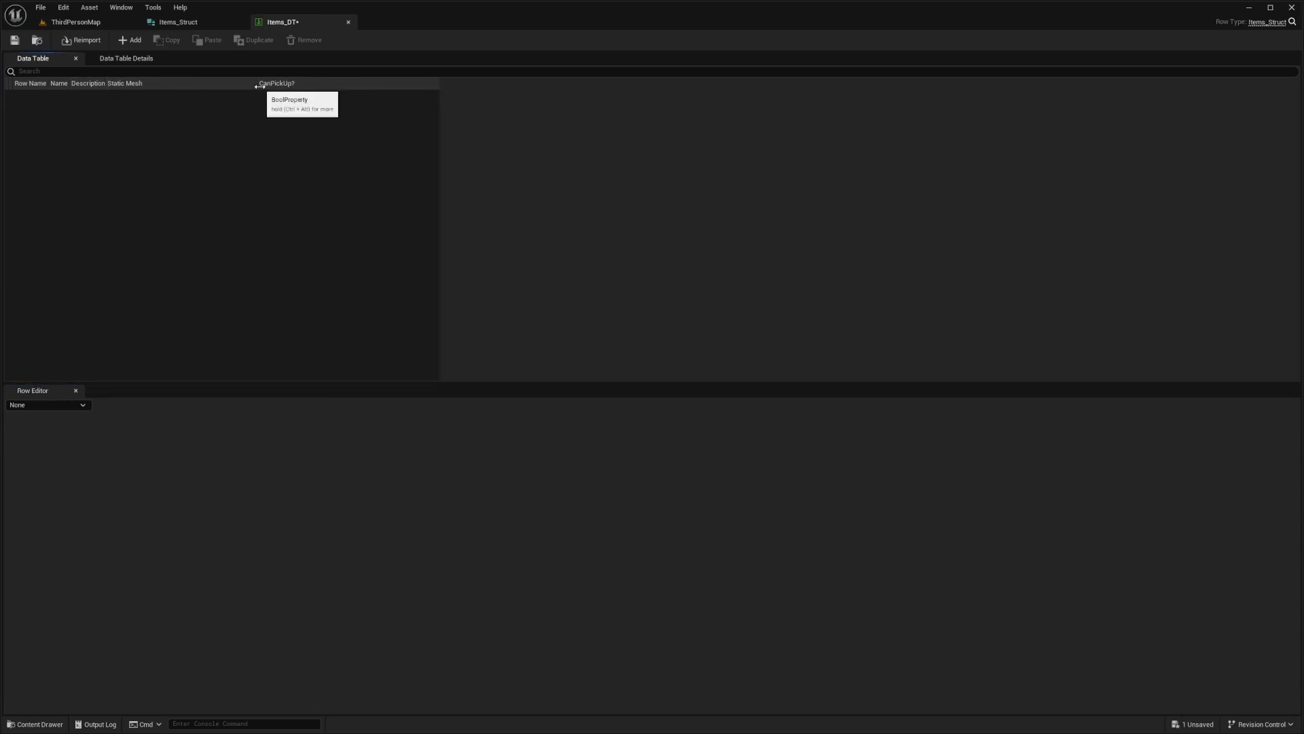
{"action": "left_click_drag", "start_coordinate": [106, 83], "coordinate": [160, 86]}
{"action": "left_click_drag", "start_coordinate": [70, 84], "coordinate": [168, 84]}
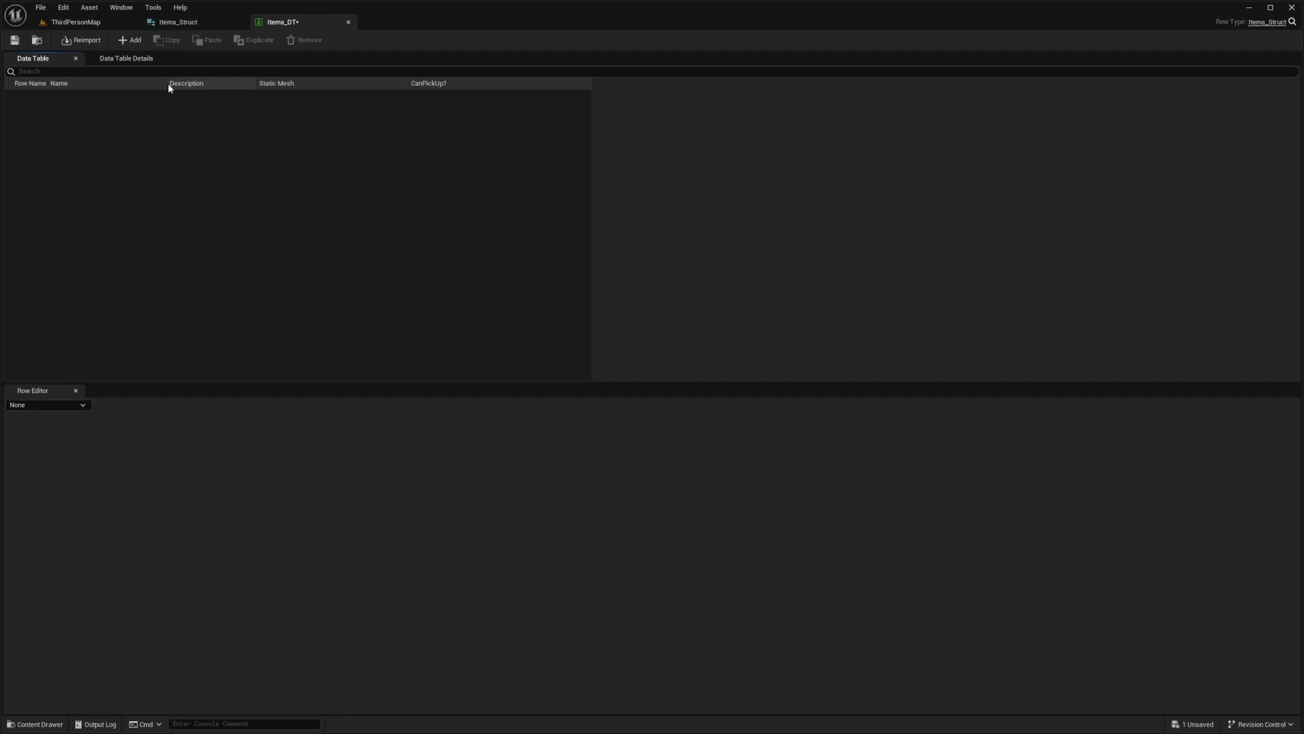
Widen the Row Name column and add a new row to Items_DT
{"action": "left_click_drag", "start_coordinate": [46, 83], "coordinate": [79, 83]}
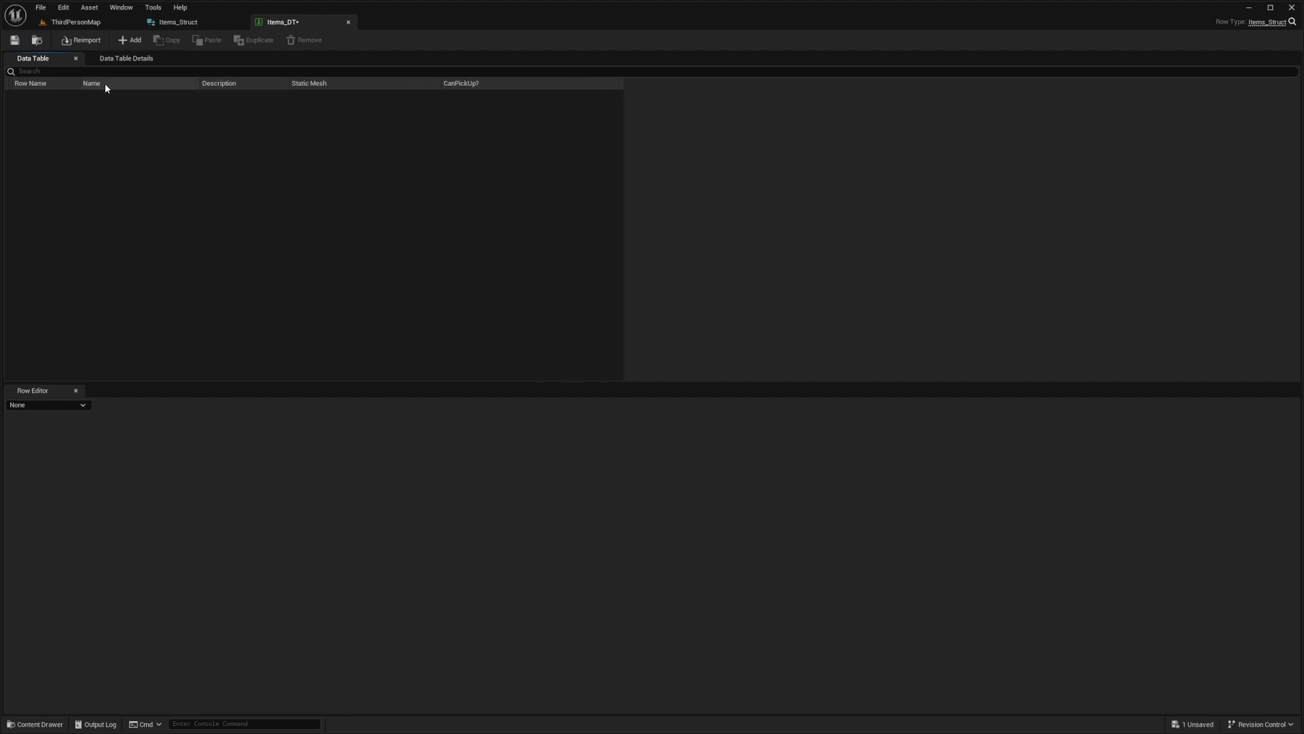
{"action": "left_click", "coordinate": [131, 40]}
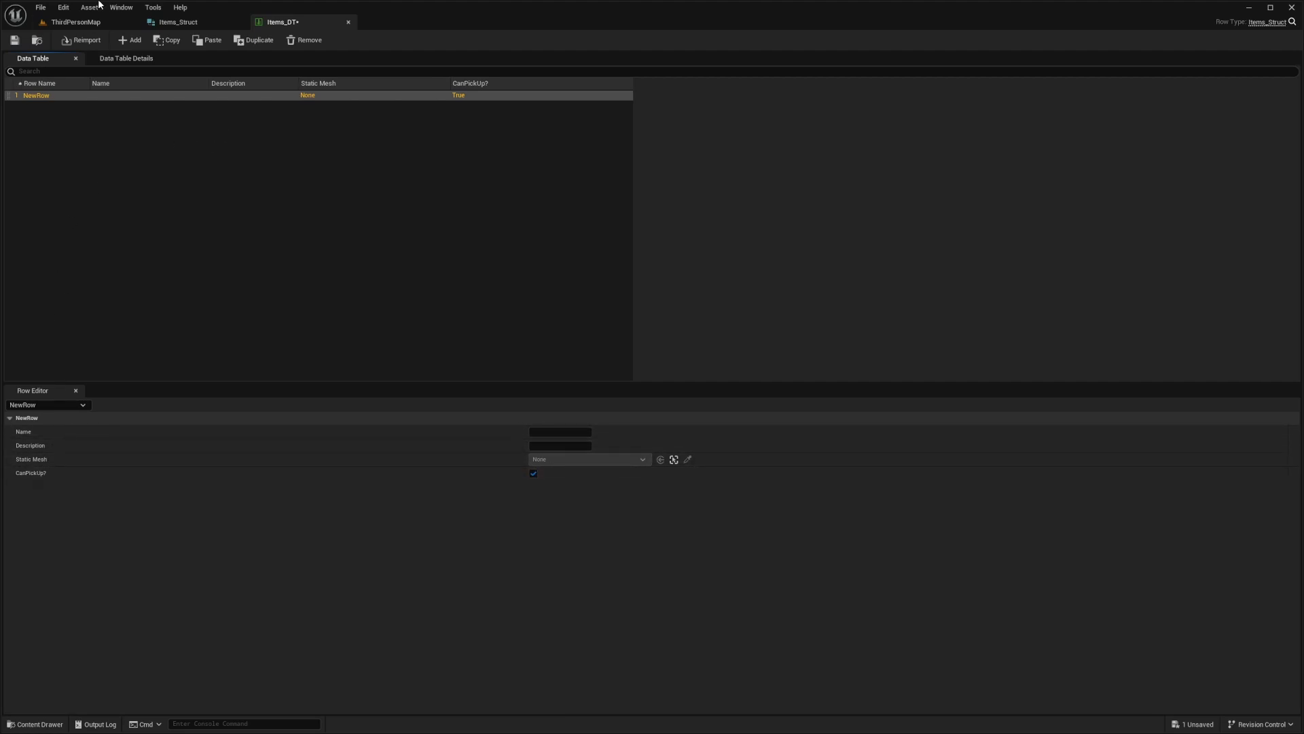
Compare the default values and variables of Items_Struct with the new row in Items_DT
{"action": "left_click", "coordinate": [178, 21]}
{"action": "left_click", "coordinate": [114, 58]}
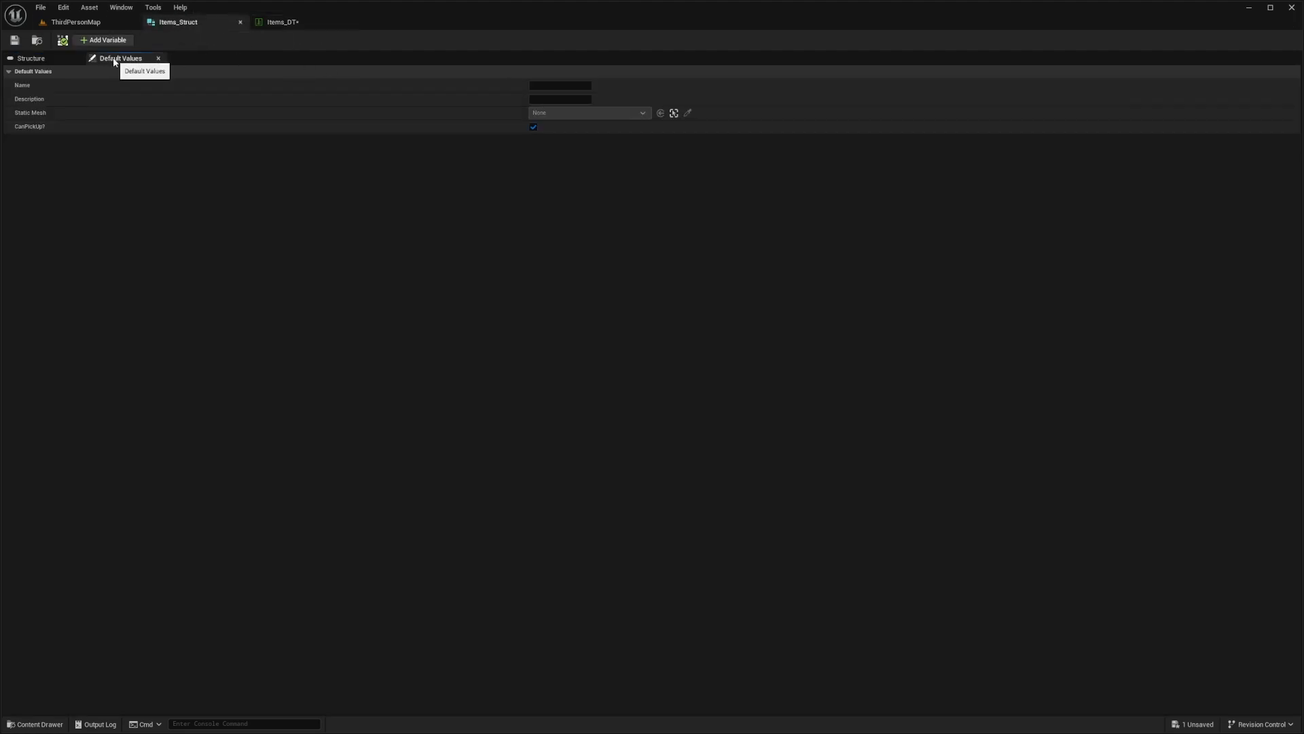
{"action": "left_click", "coordinate": [31, 59]}
{"action": "left_click", "coordinate": [284, 23]}
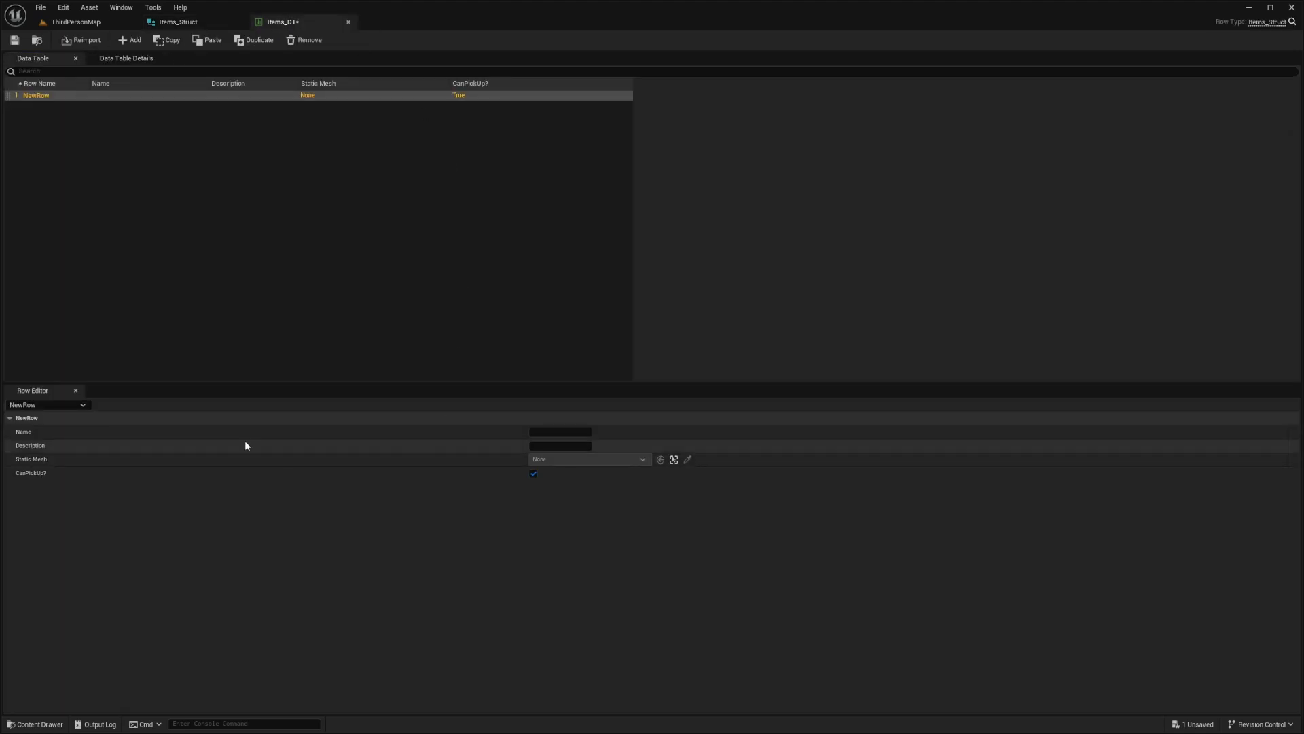
Set the default Name in Items_Struct to Default and check the new row in Items_DT
{"action": "left_click", "coordinate": [193, 23]}
{"action": "left_click", "coordinate": [122, 58]}
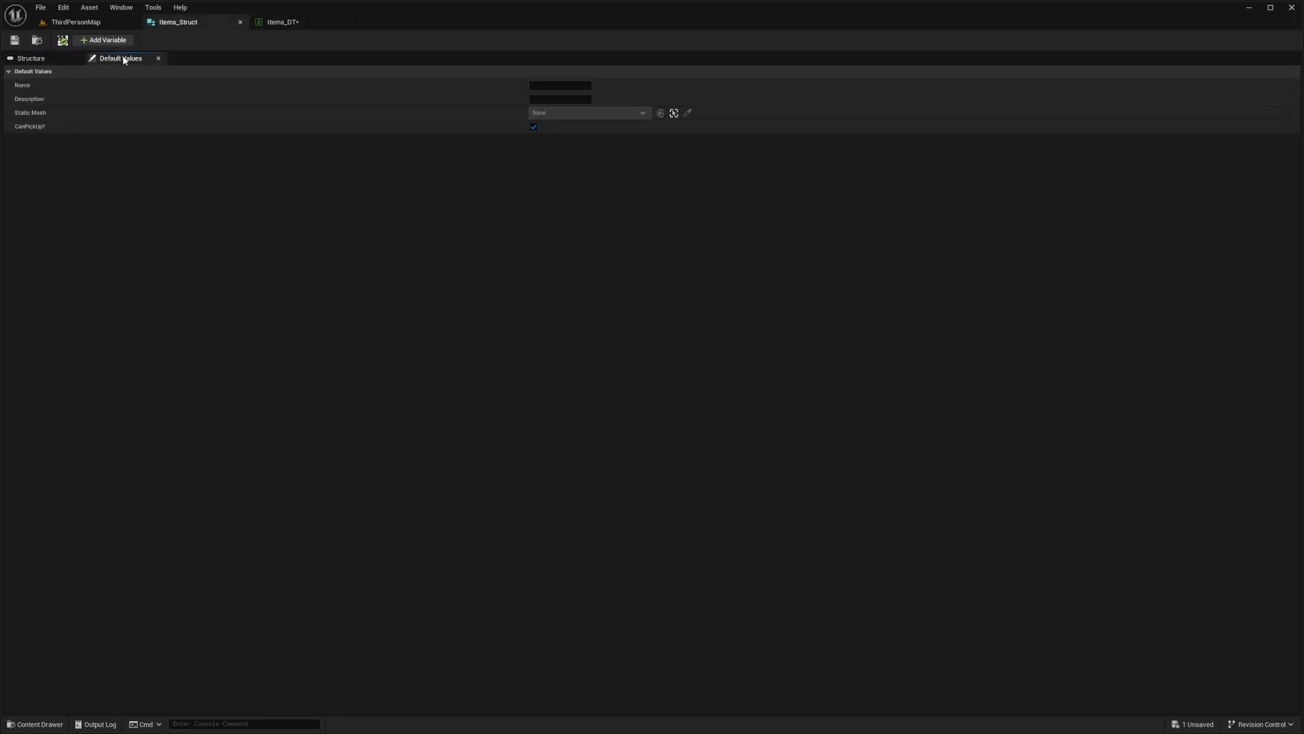
{"action": "left_click", "coordinate": [535, 86]}
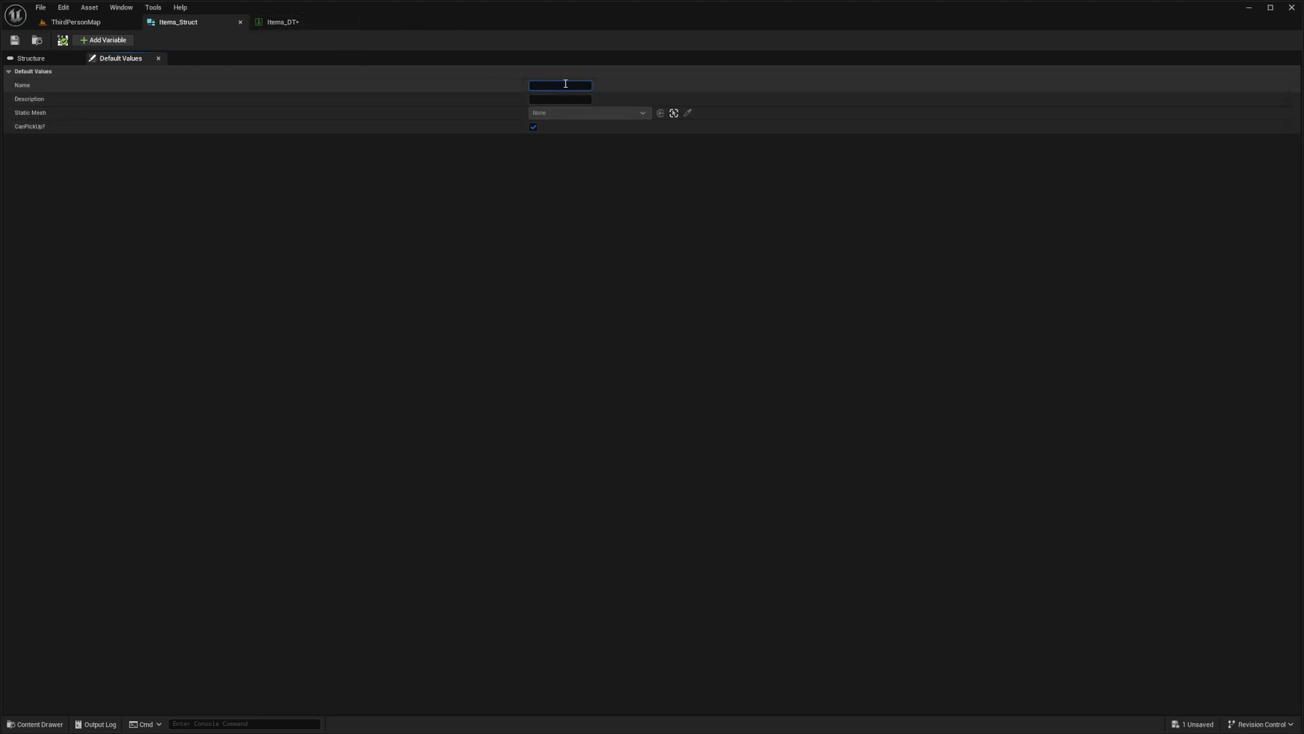
{"action": "type", "text": "Default"}
{"action": "key", "text": "Return"}
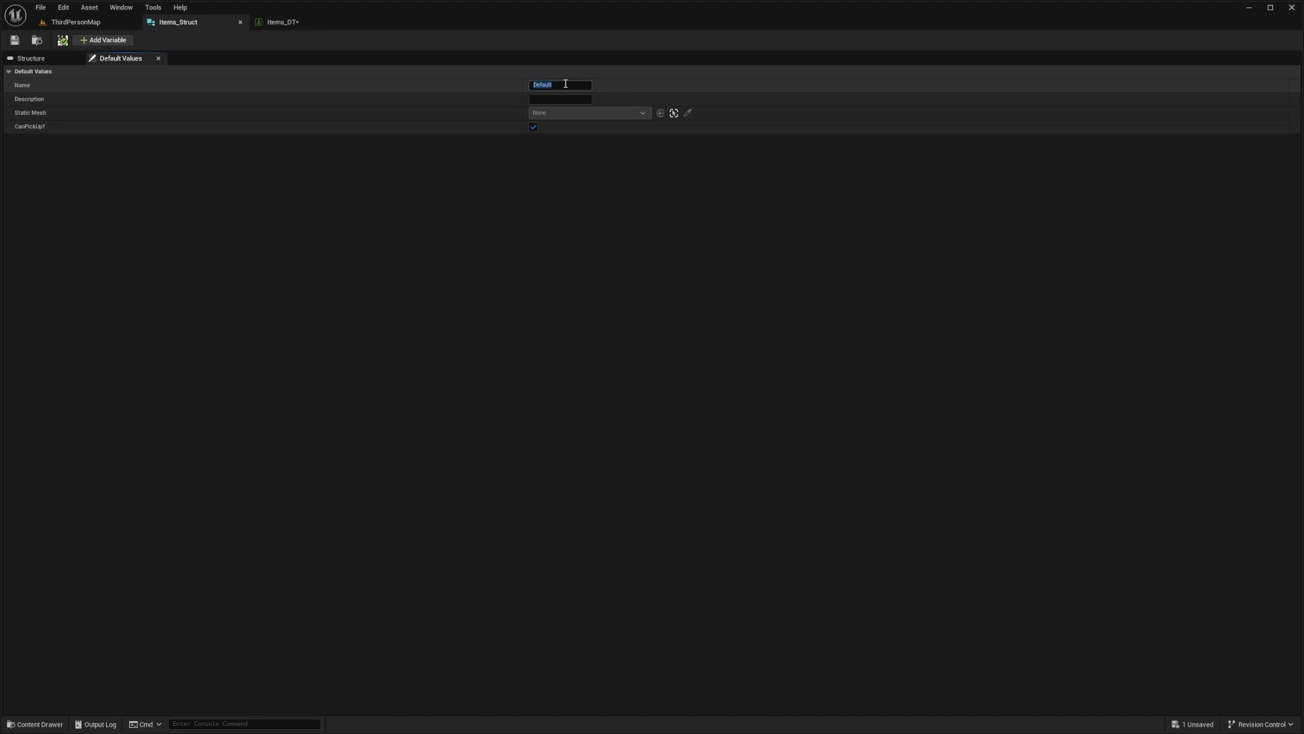
{"action": "left_click", "coordinate": [282, 22]}
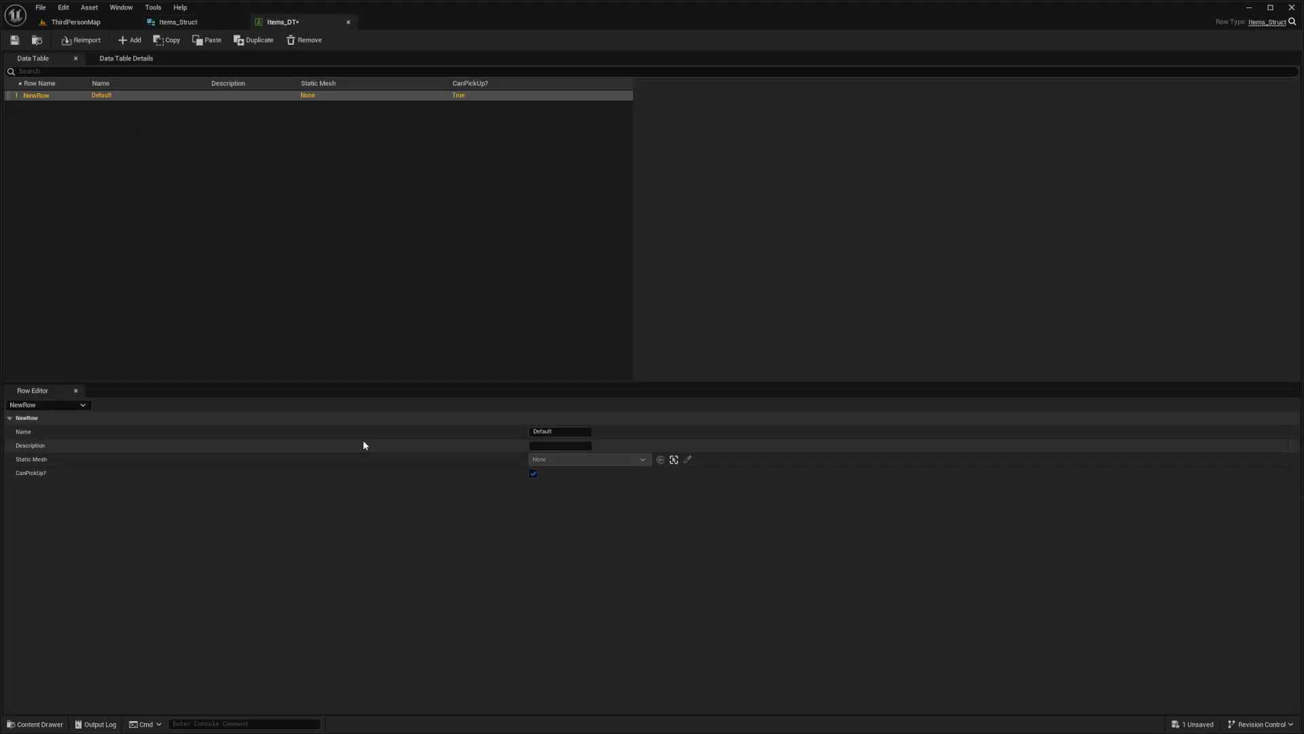
Clear the default Name and disable CanPickUp? in the Items_Struct default values, and check the row in Items_DT
{"action": "left_click", "coordinate": [188, 27]}
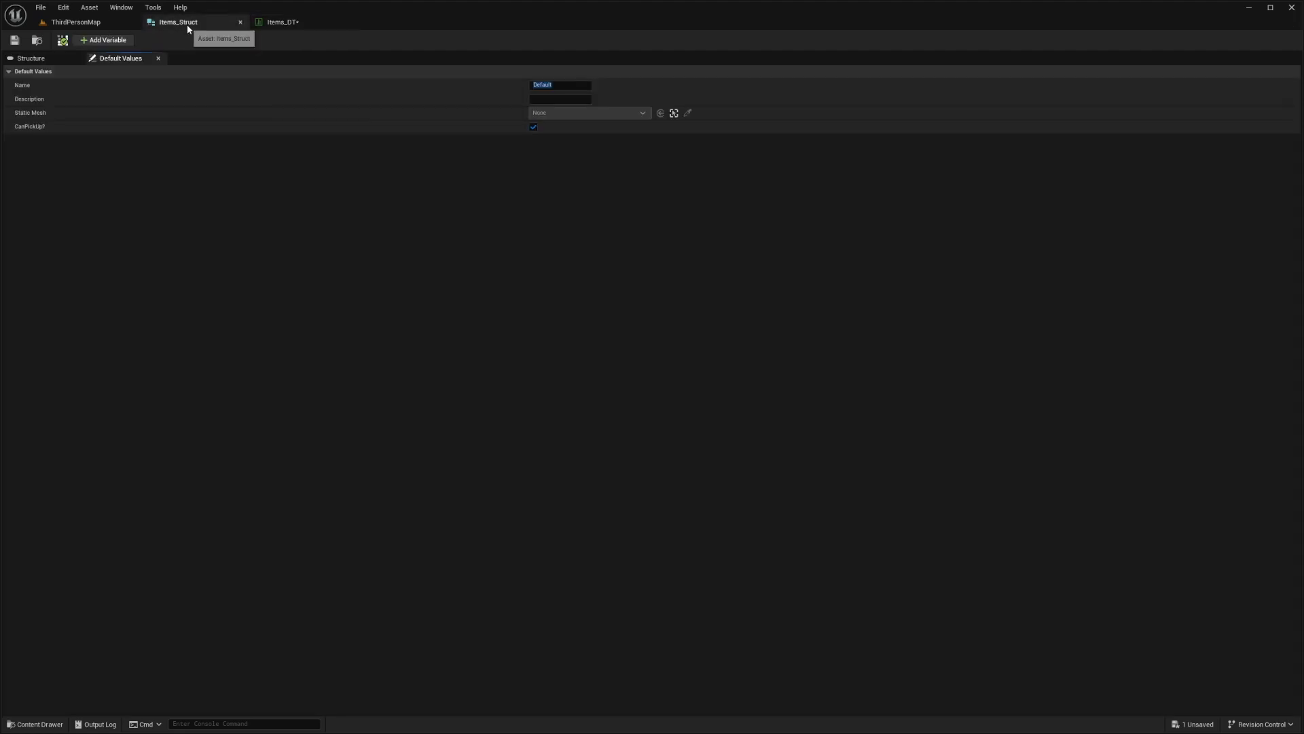
{"action": "key", "text": "BackSpace"}
{"action": "left_click", "coordinate": [533, 127]}
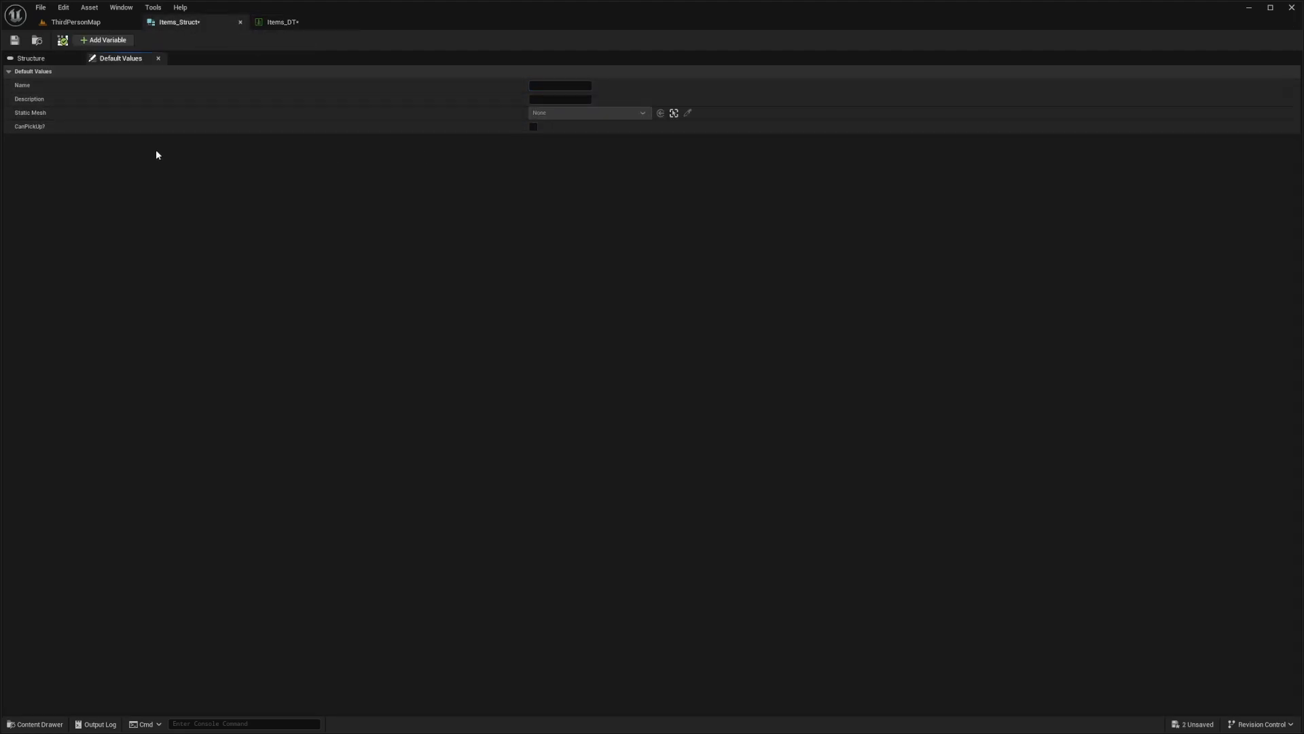
{"action": "left_click", "coordinate": [282, 22]}
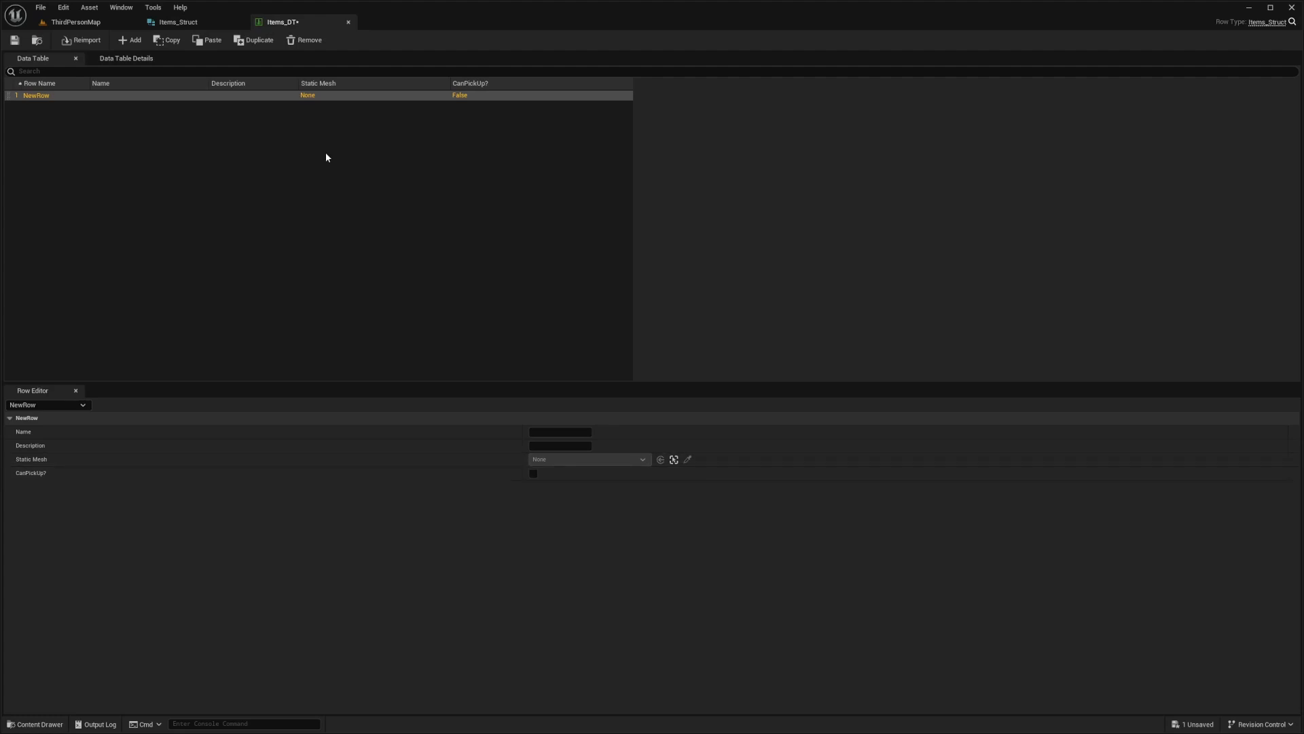
Set the first row's Name to Cube and its Description to "Large Cube in the map", and save the data table
{"action": "left_click", "coordinate": [571, 432]}
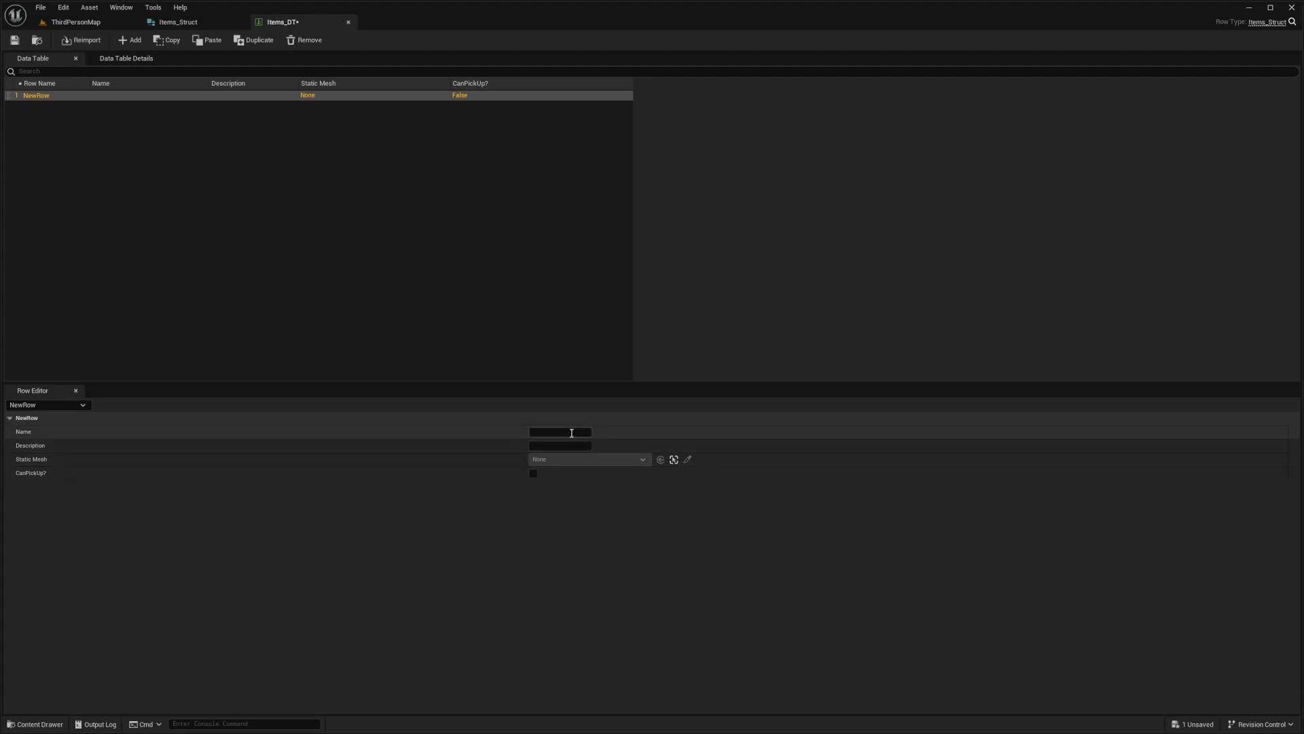
{"action": "type", "text": "Cube"}
{"action": "key", "text": "Tab"}
{"action": "type", "text": "Large Cube"}
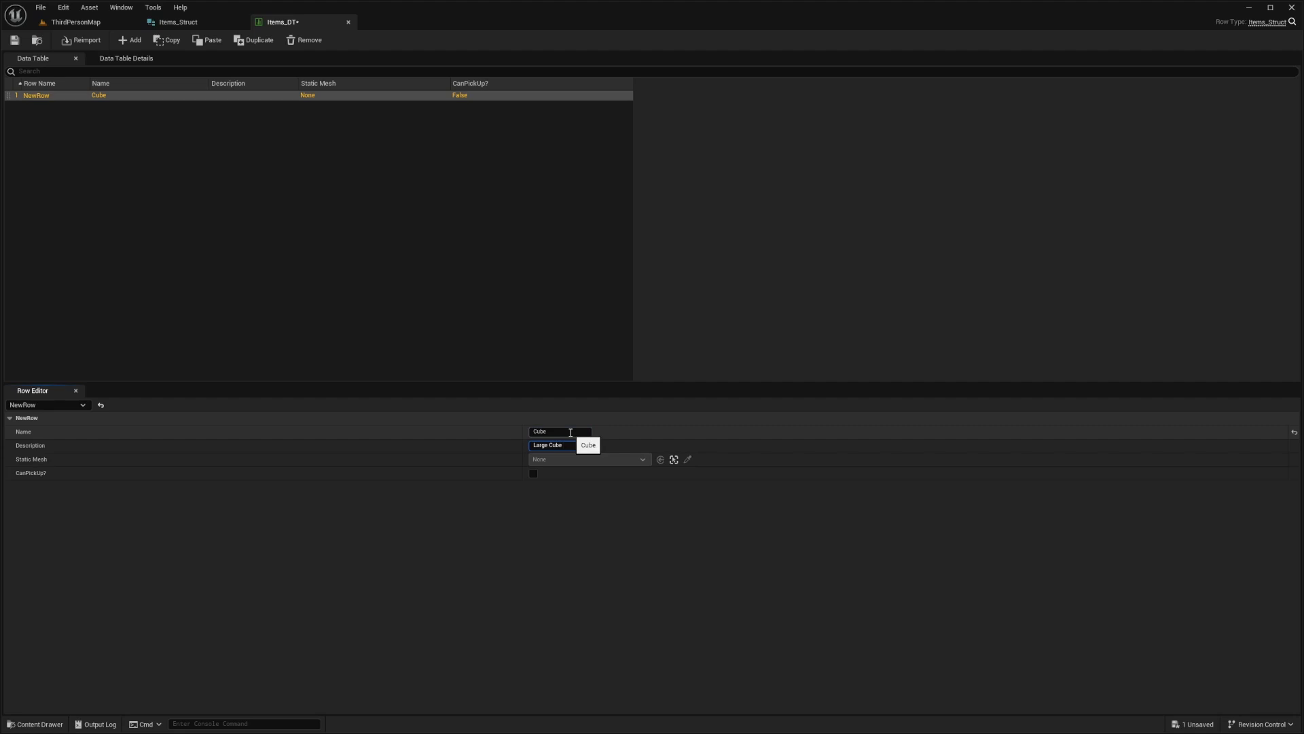
{"action": "type", "text": " in the map"}
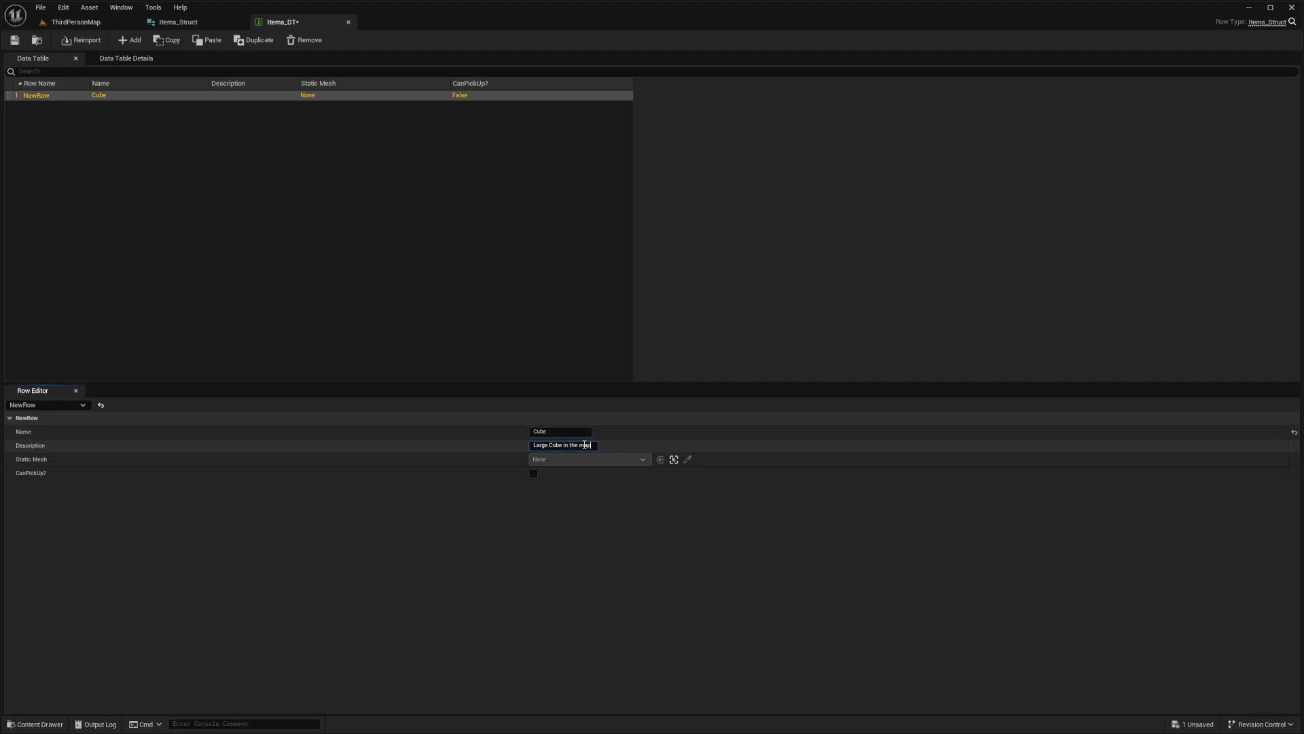
{"action": "left_click", "coordinate": [521, 461]}
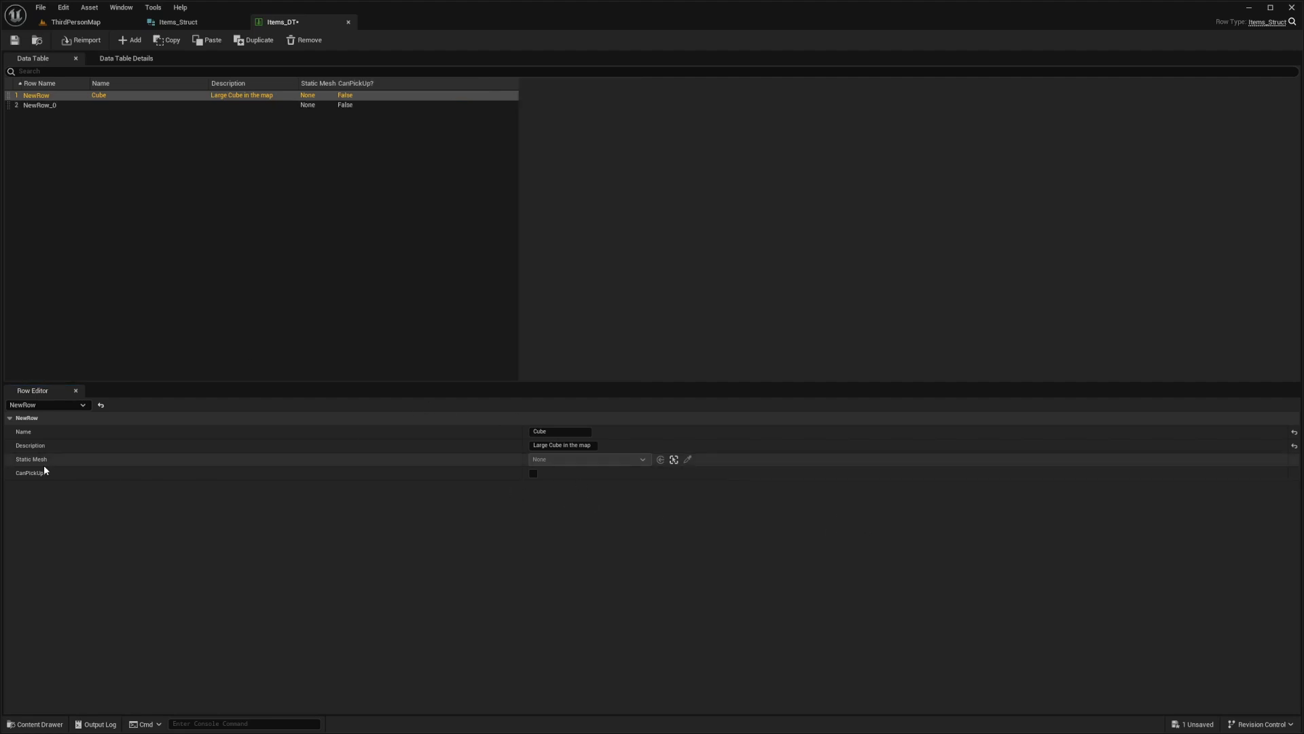
{"action": "left_click", "coordinate": [43, 465]}
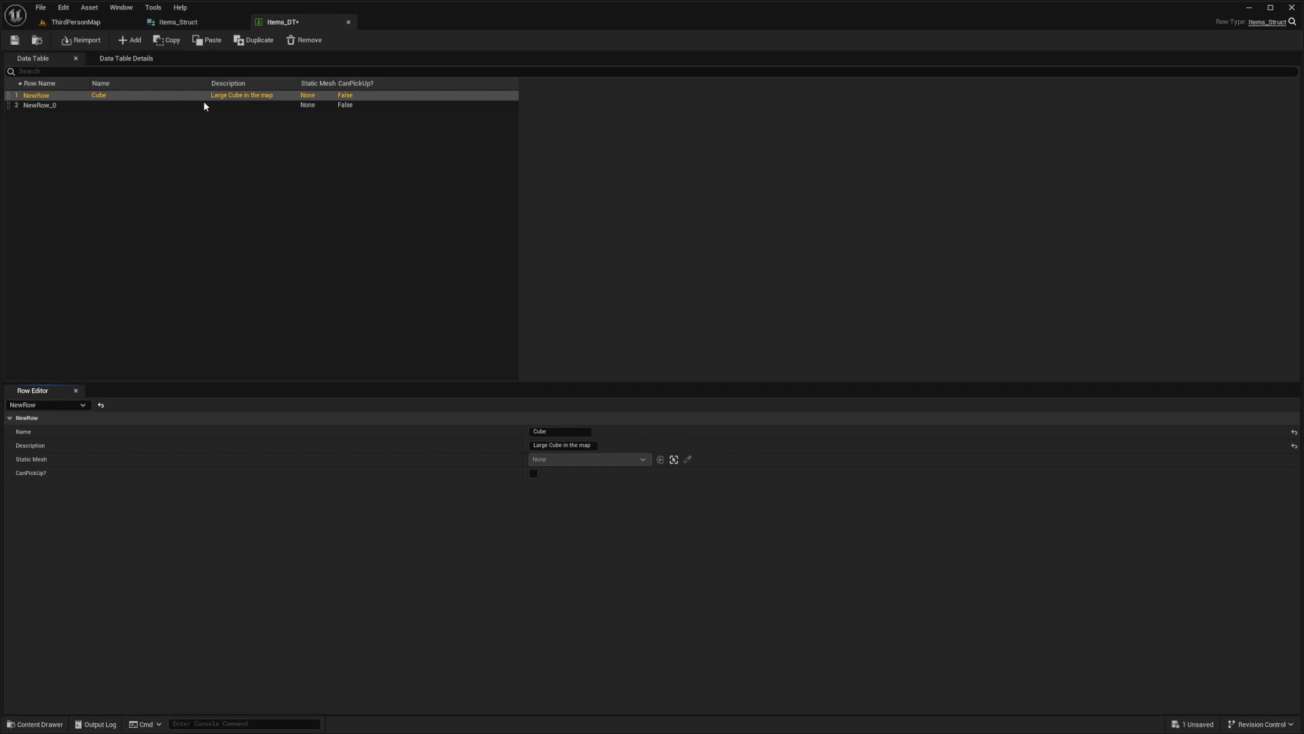
{"action": "left_click", "coordinate": [238, 206]}
{"action": "key", "text": "ctrl+s"}
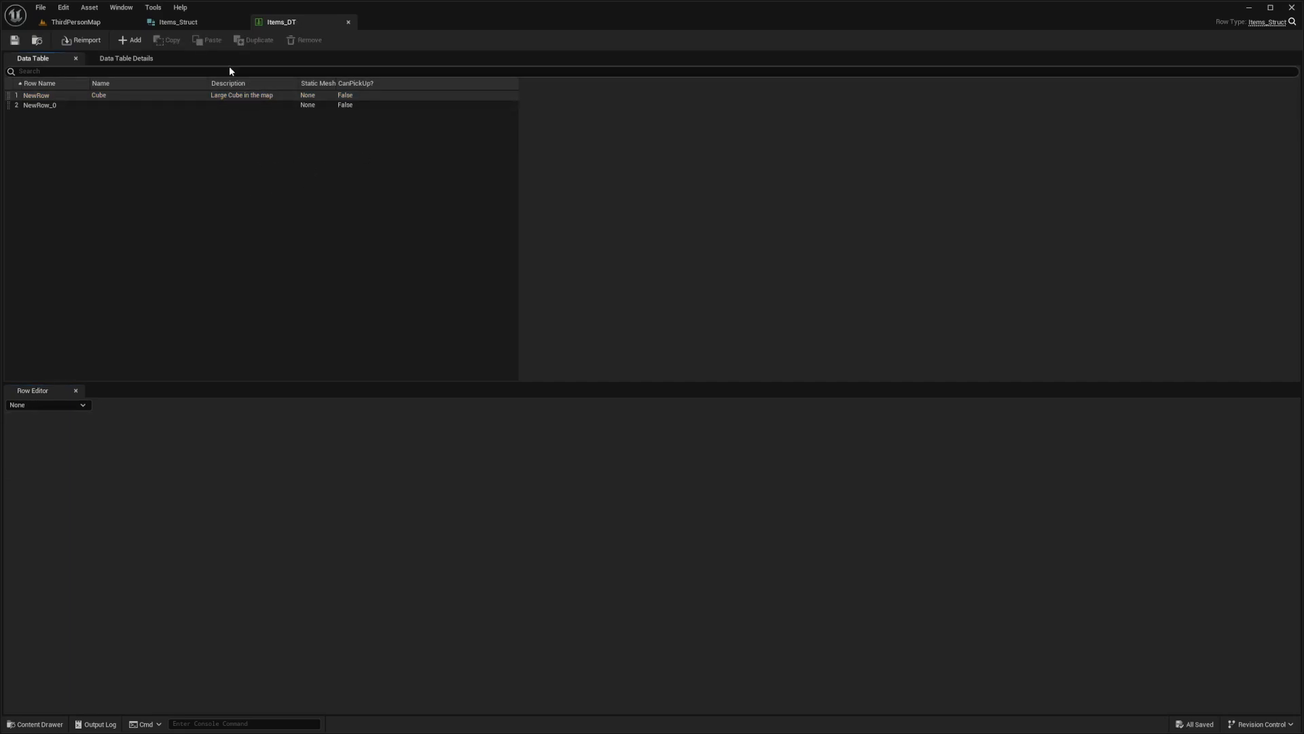
Change the Static Mesh variable in Items_Struct to an Actor Class Reference
{"action": "left_click", "coordinate": [197, 23]}
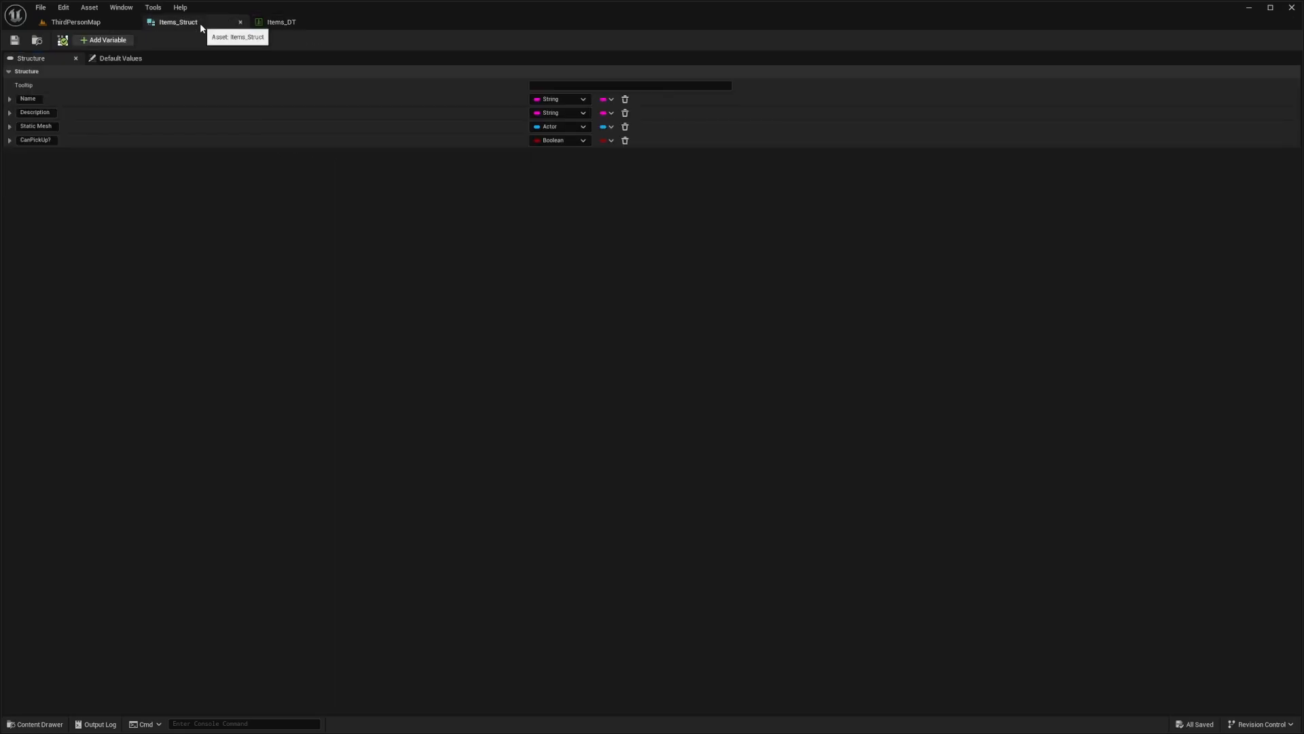
{"action": "left_click", "coordinate": [553, 127]}
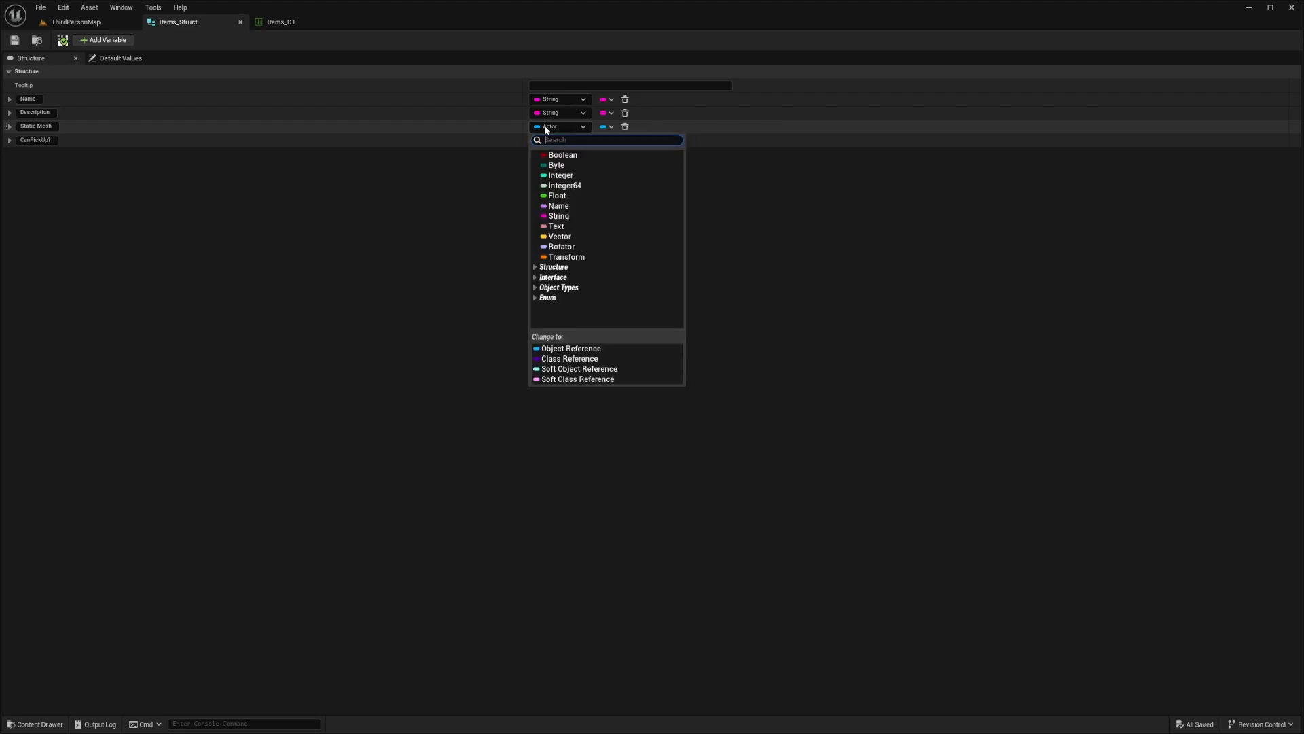
{"action": "left_click", "coordinate": [582, 360]}
Examine the Static Mesh choices for the first row in Items_DT and the variable's type options in Items_Struct
{"action": "left_click", "coordinate": [285, 21]}
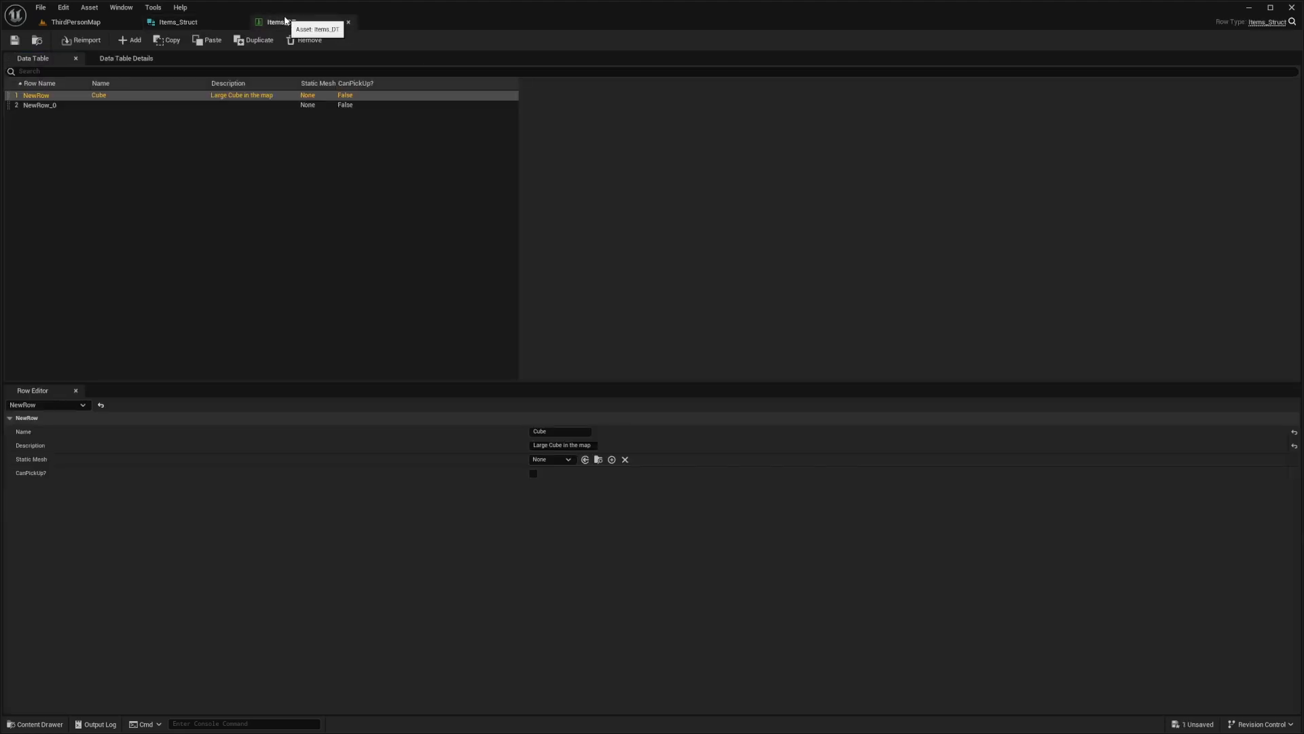
{"action": "left_click", "coordinate": [547, 460]}
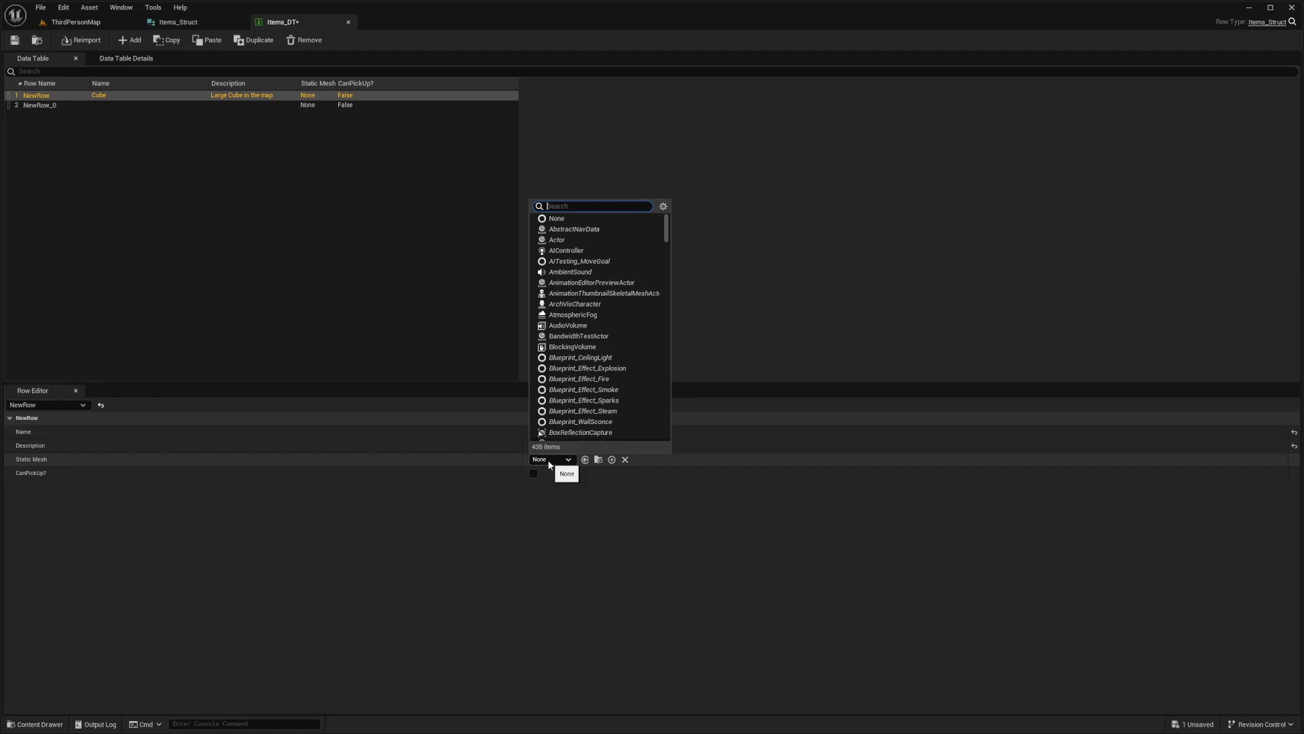
{"action": "left_click", "coordinate": [466, 528]}
{"action": "left_click", "coordinate": [178, 22]}
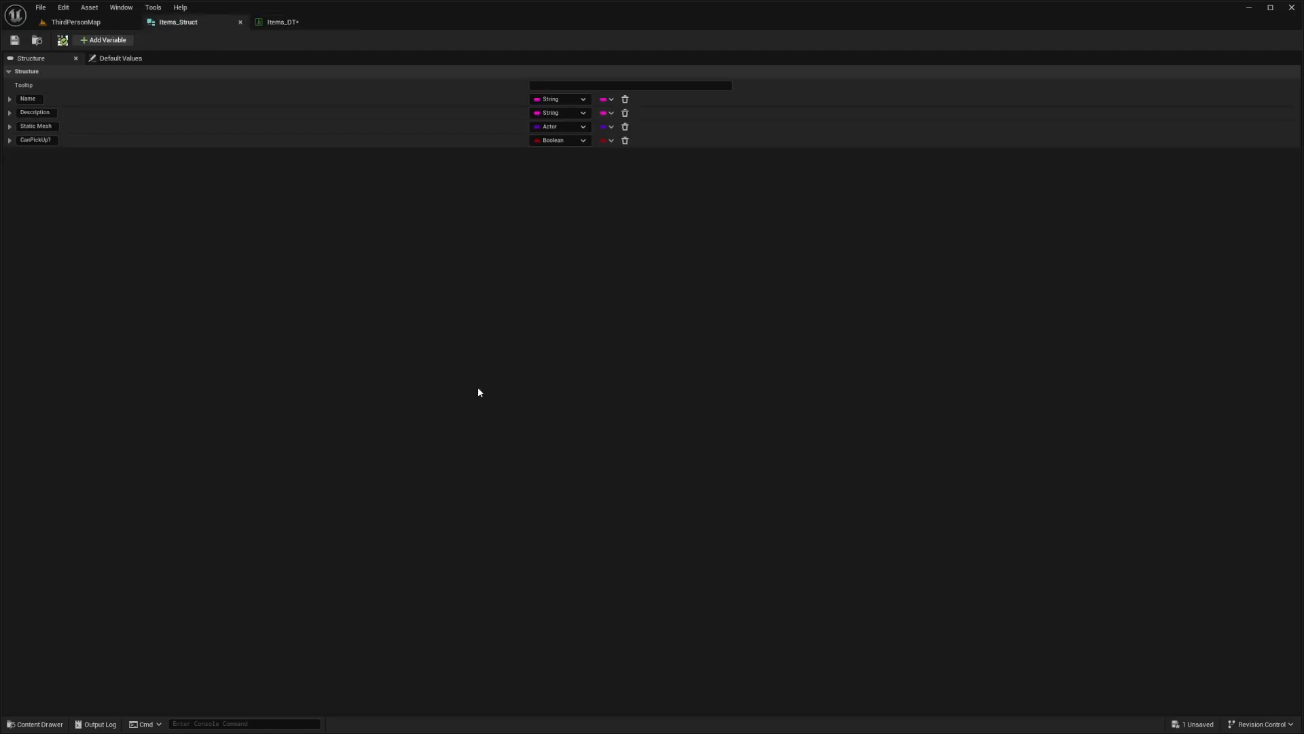
{"action": "left_click", "coordinate": [558, 126]}
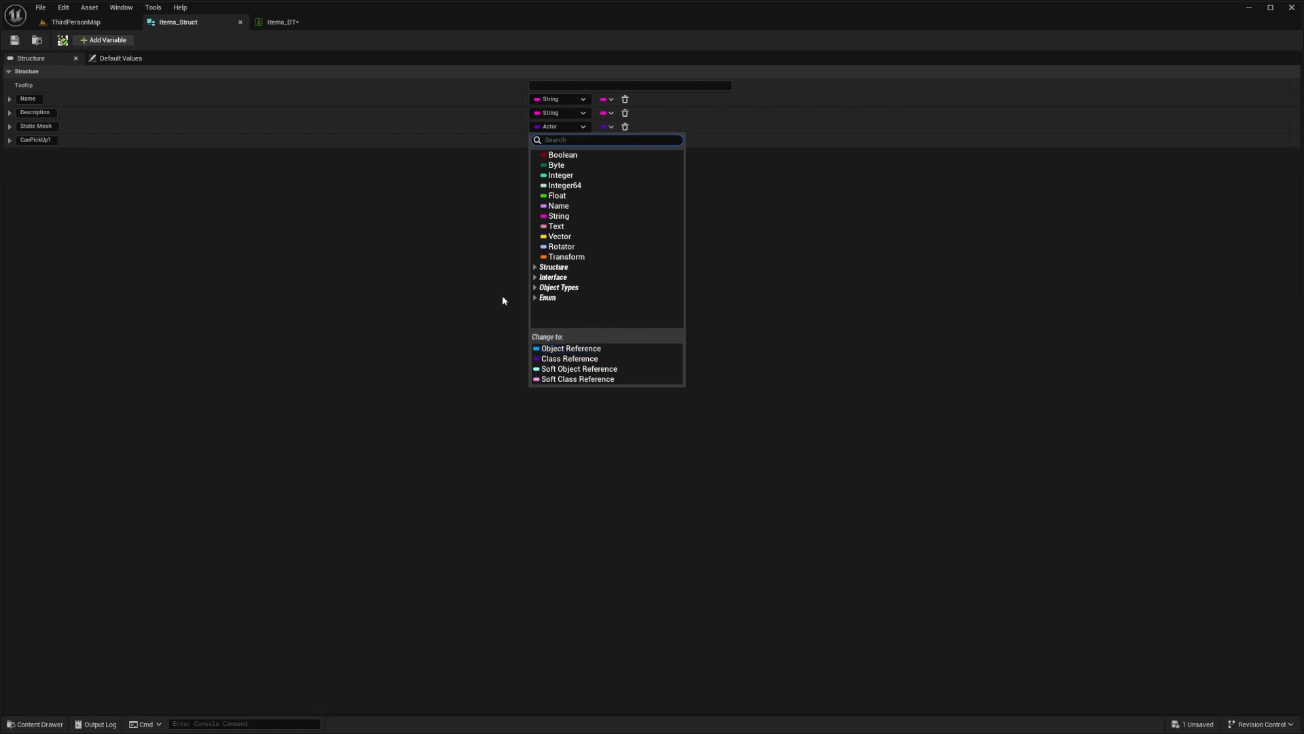
In Items_DT, set the first row's Static Mesh to Actor and enable its CanPickUp?, saving the table
{"action": "left_click", "coordinate": [278, 22]}
{"action": "key", "text": "ctrl+s"}
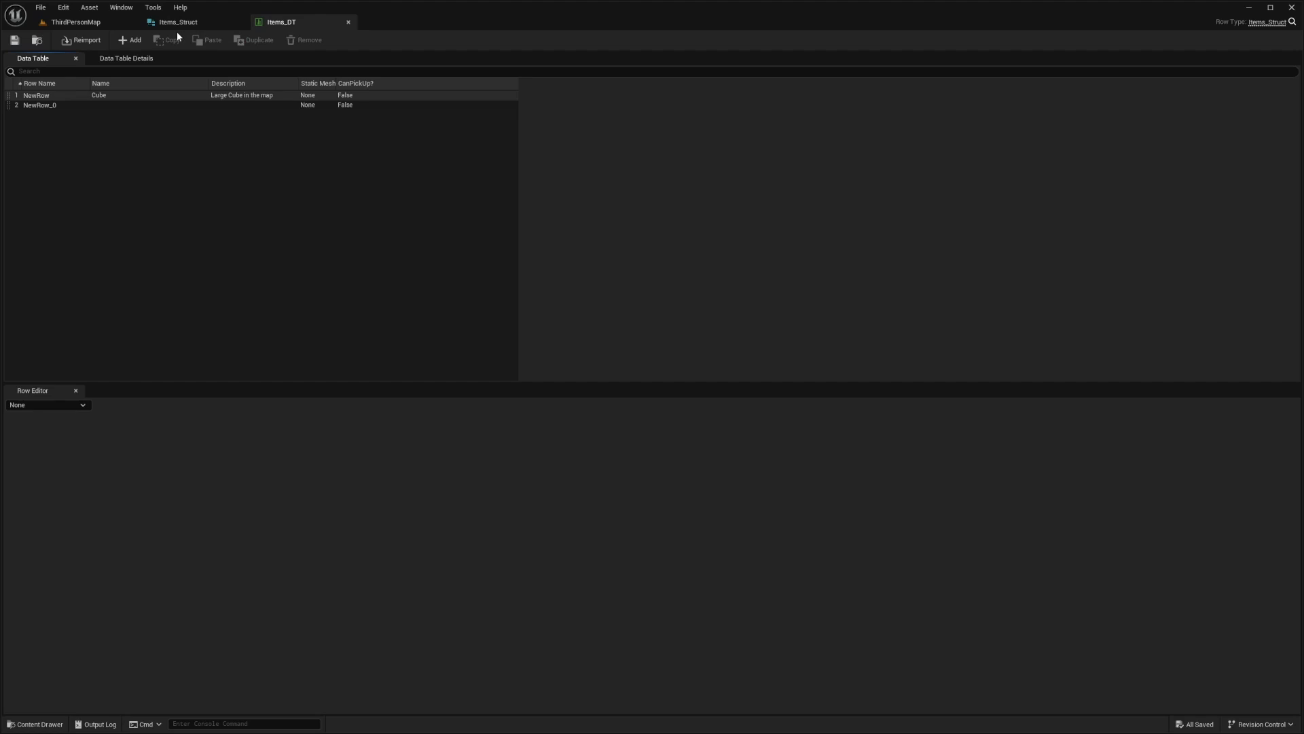
{"action": "left_click", "coordinate": [54, 99]}
{"action": "left_click", "coordinate": [552, 459]}
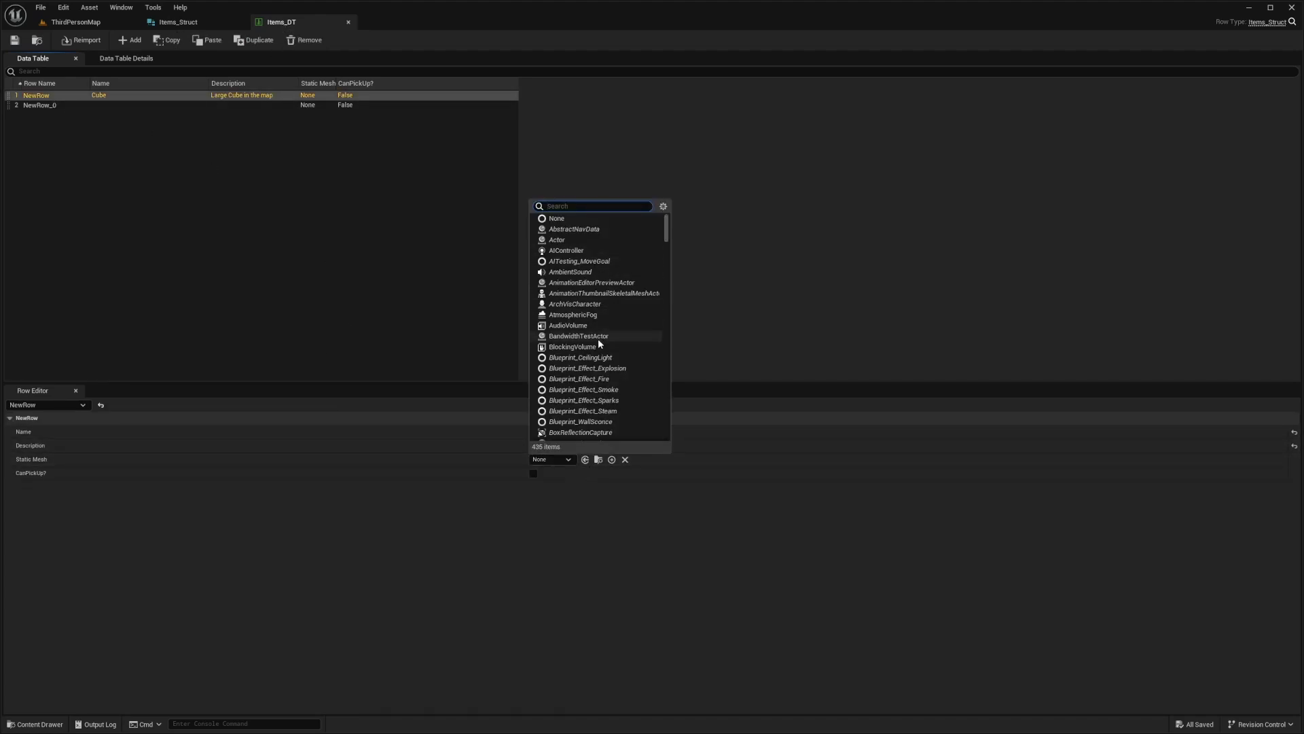
{"action": "type", "text": "cube"}
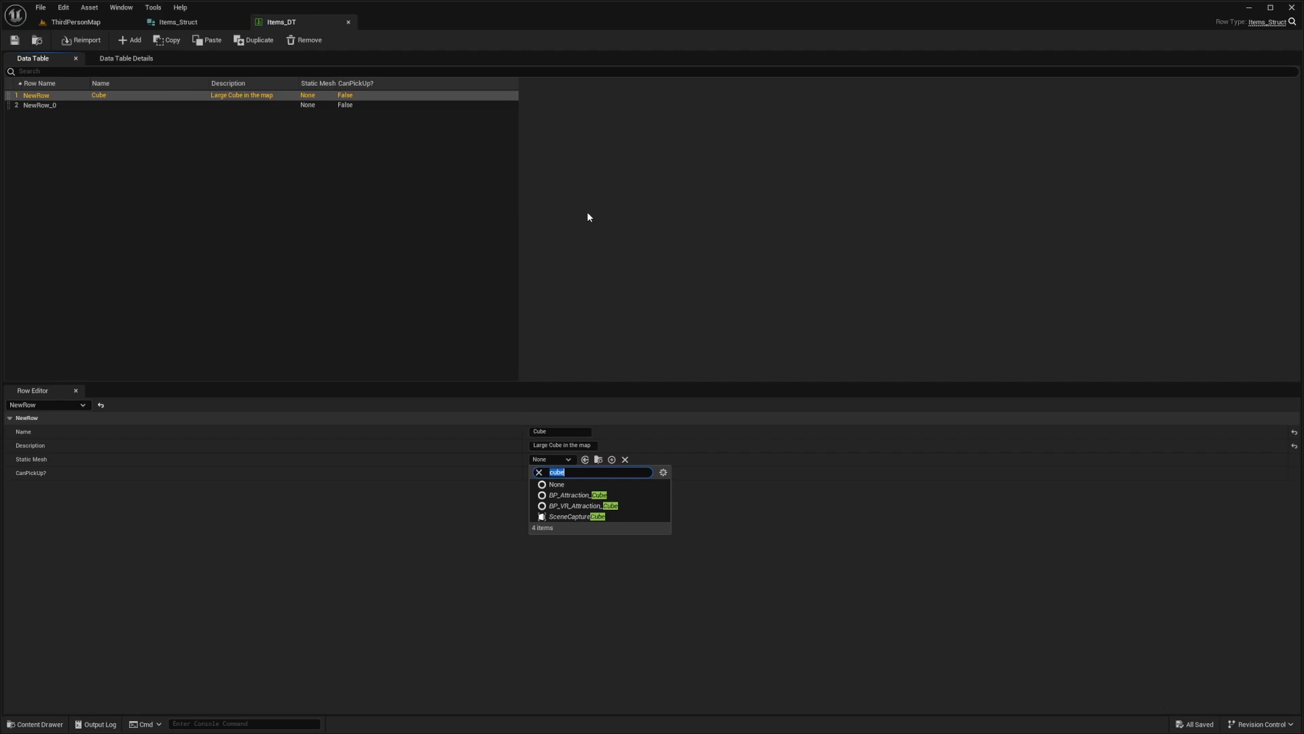
{"action": "type", "text": "actor"}
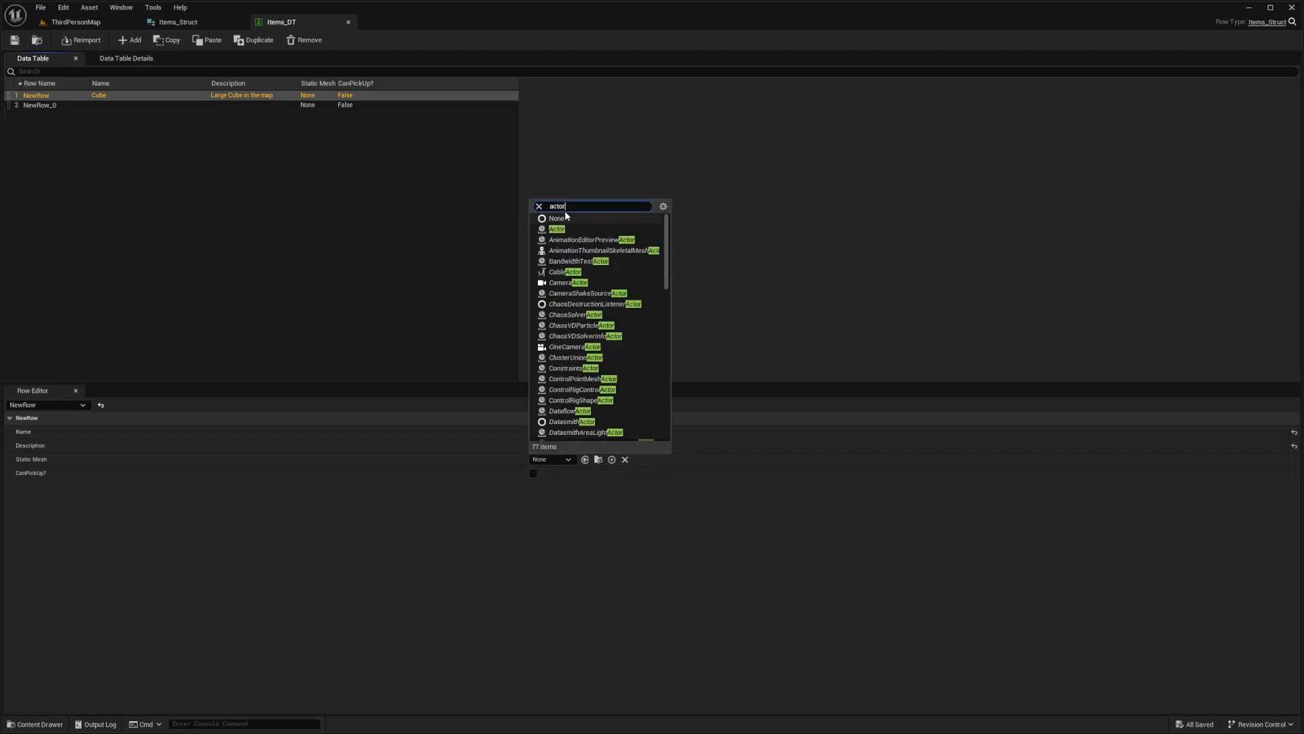
{"action": "left_click", "coordinate": [557, 229]}
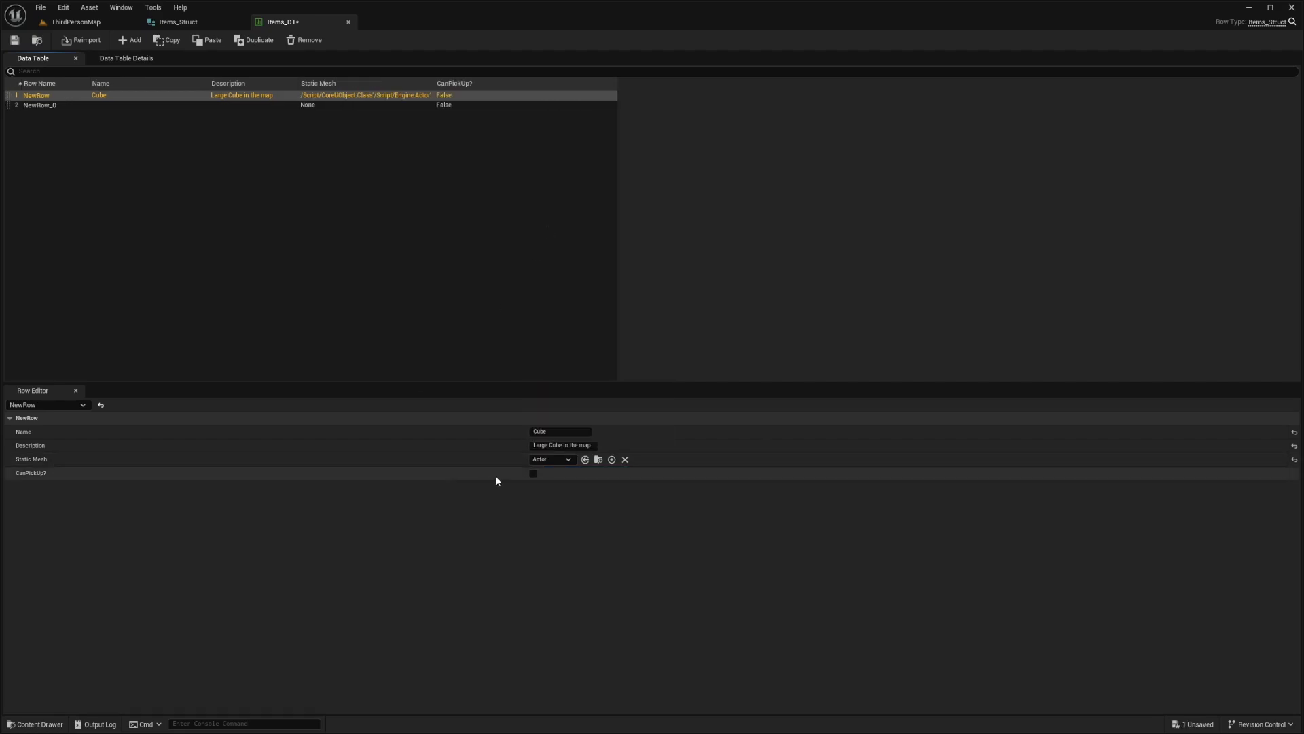
{"action": "left_click", "coordinate": [533, 474]}
{"action": "key", "text": "ctrl+s"}
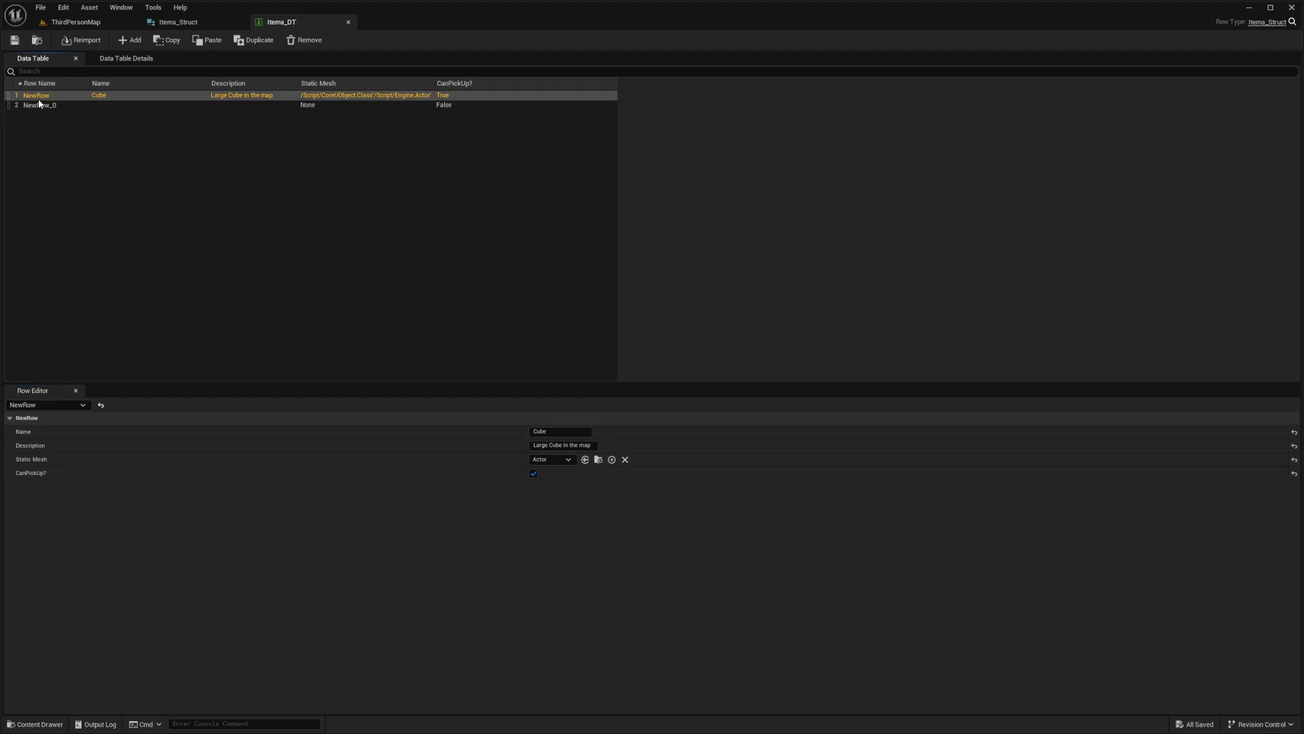
Rename the first row of the data table to Cube
{"action": "double_click", "coordinate": [41, 95]}
{"action": "left_click", "coordinate": [74, 129]}
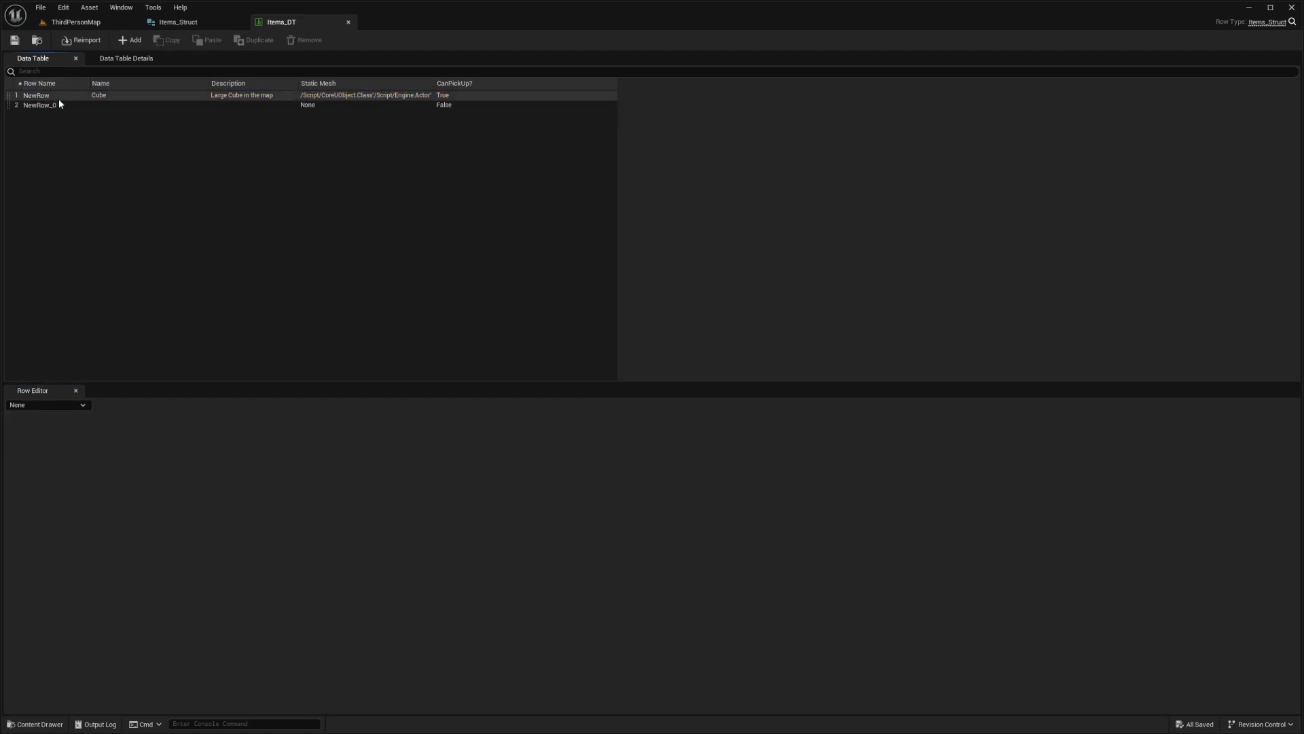
{"action": "left_click", "coordinate": [57, 97]}
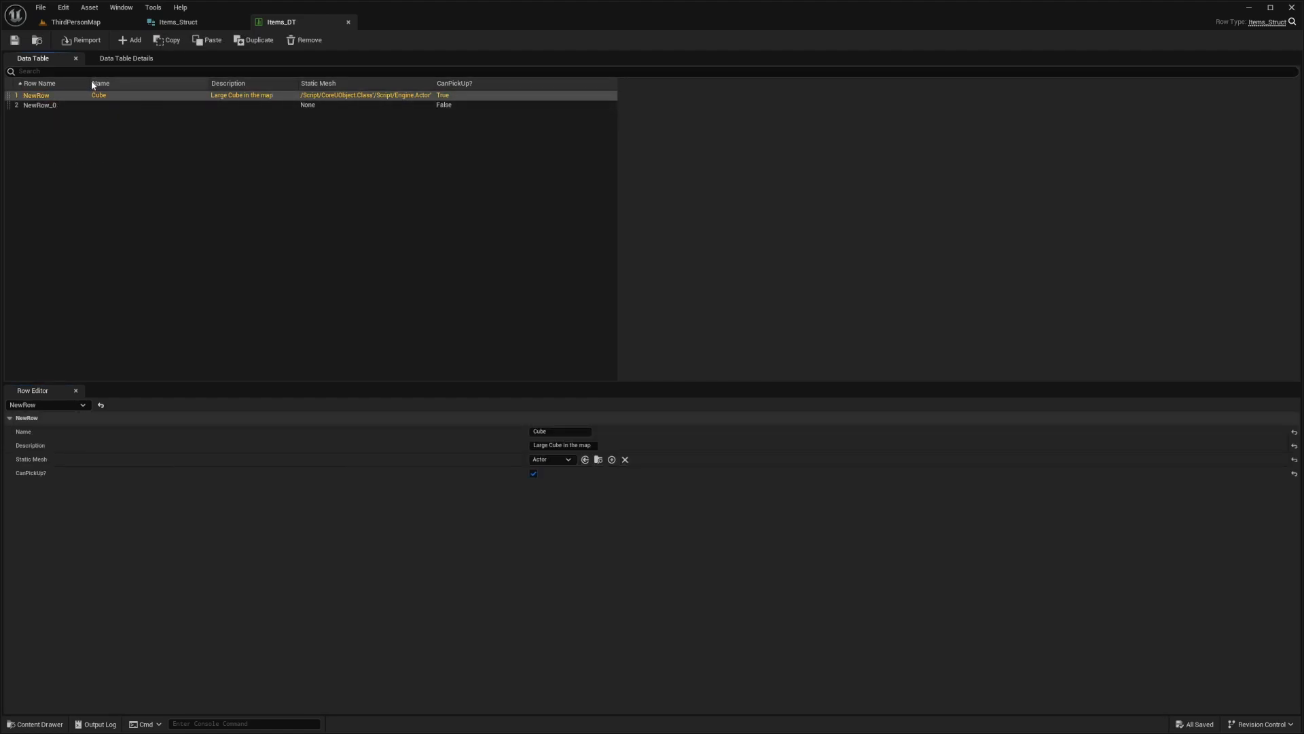
{"action": "double_click", "coordinate": [77, 96]}
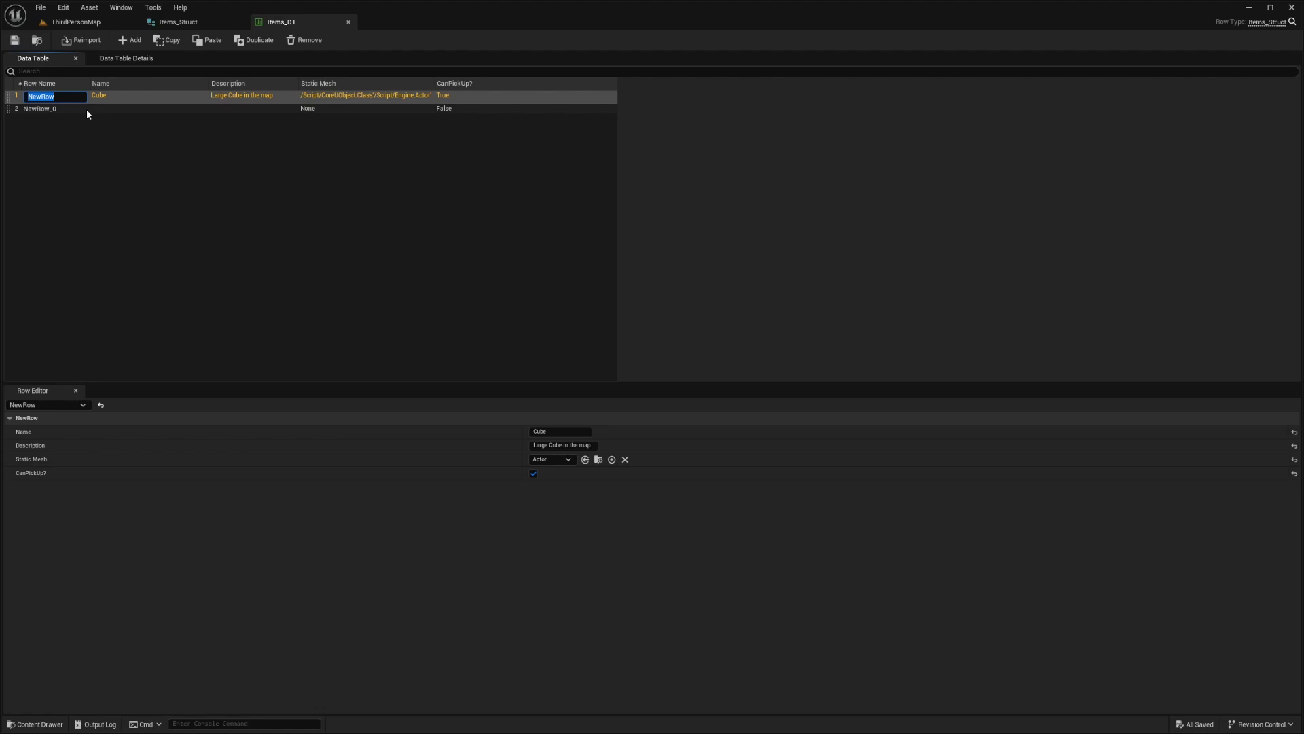
{"action": "type", "text": "Cube"}
{"action": "key", "text": "Return"}
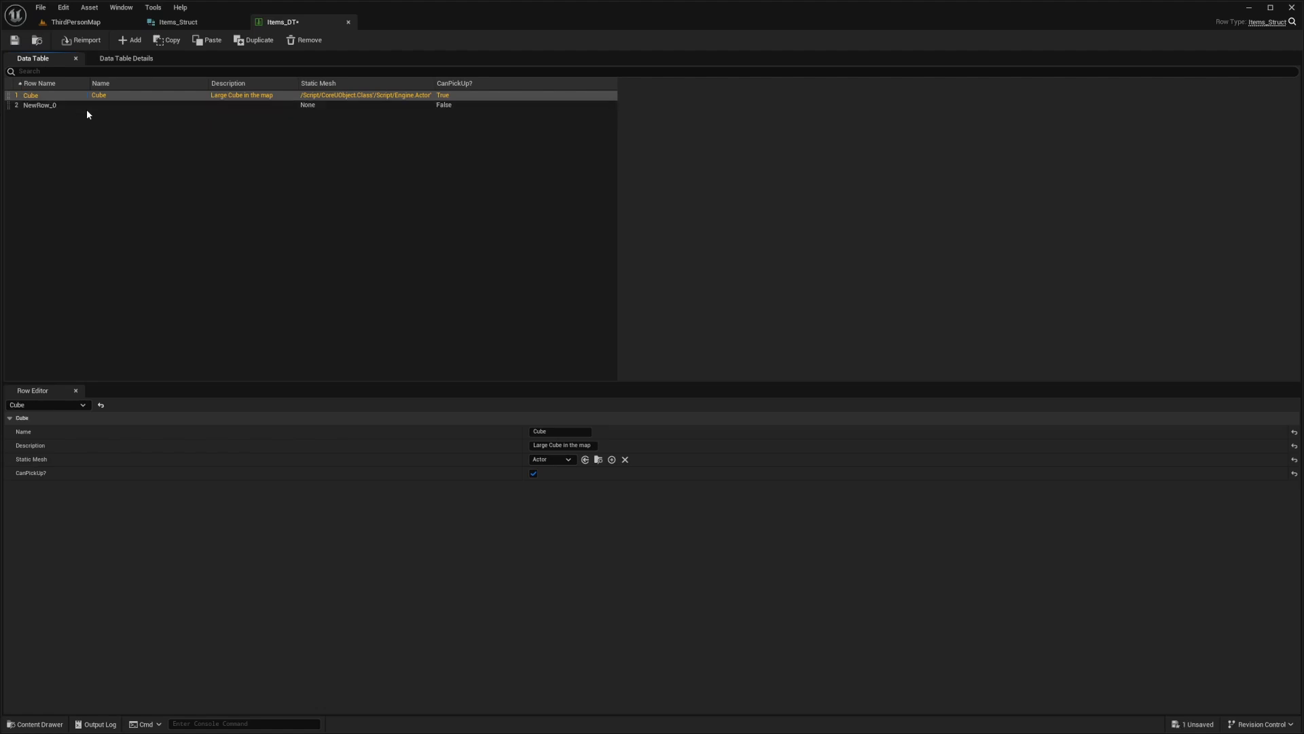
Rename the second row of the data table to Sphere
{"action": "left_click", "coordinate": [30, 105]}
{"action": "double_click", "coordinate": [30, 105]}
{"action": "key", "text": "BackSpace"}
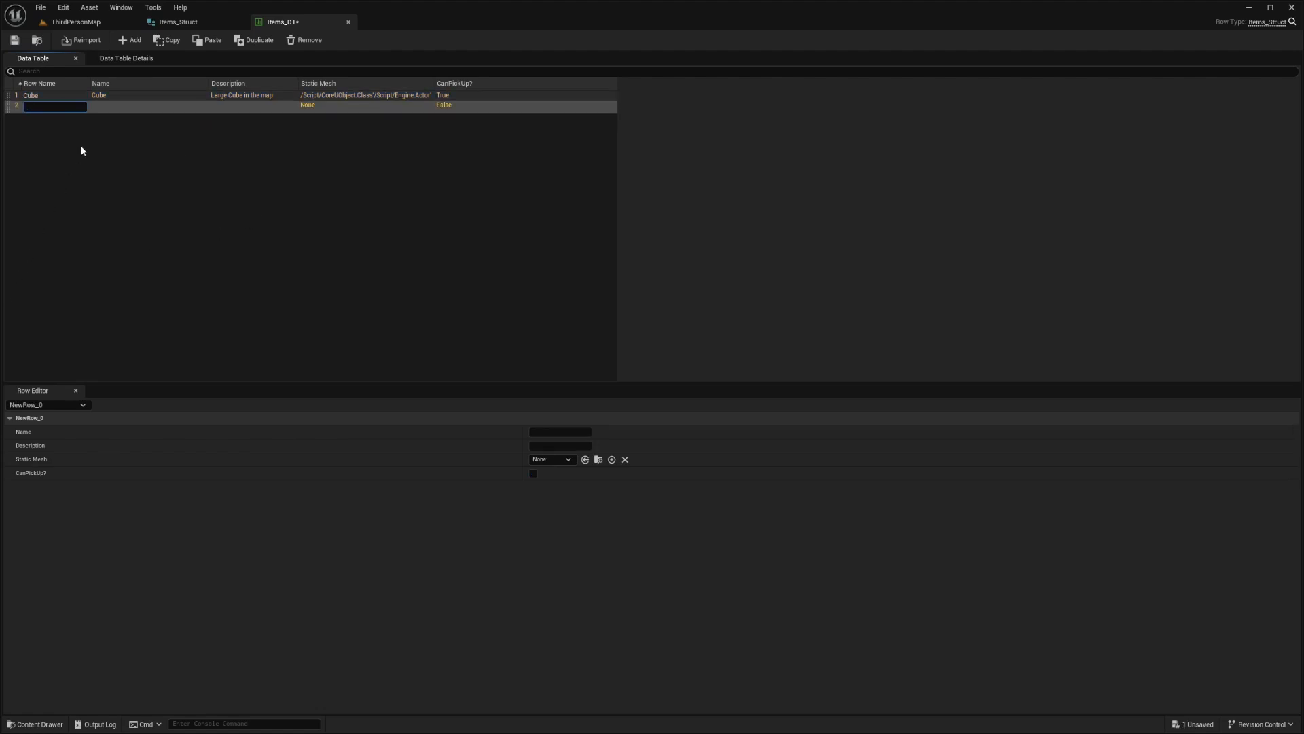
{"action": "type", "text": "Sphere"}
{"action": "key", "text": "Return"}
Set the Sphere row's Name to Sphere and its Description to "This is a Sphere"
{"action": "left_click", "coordinate": [554, 433]}
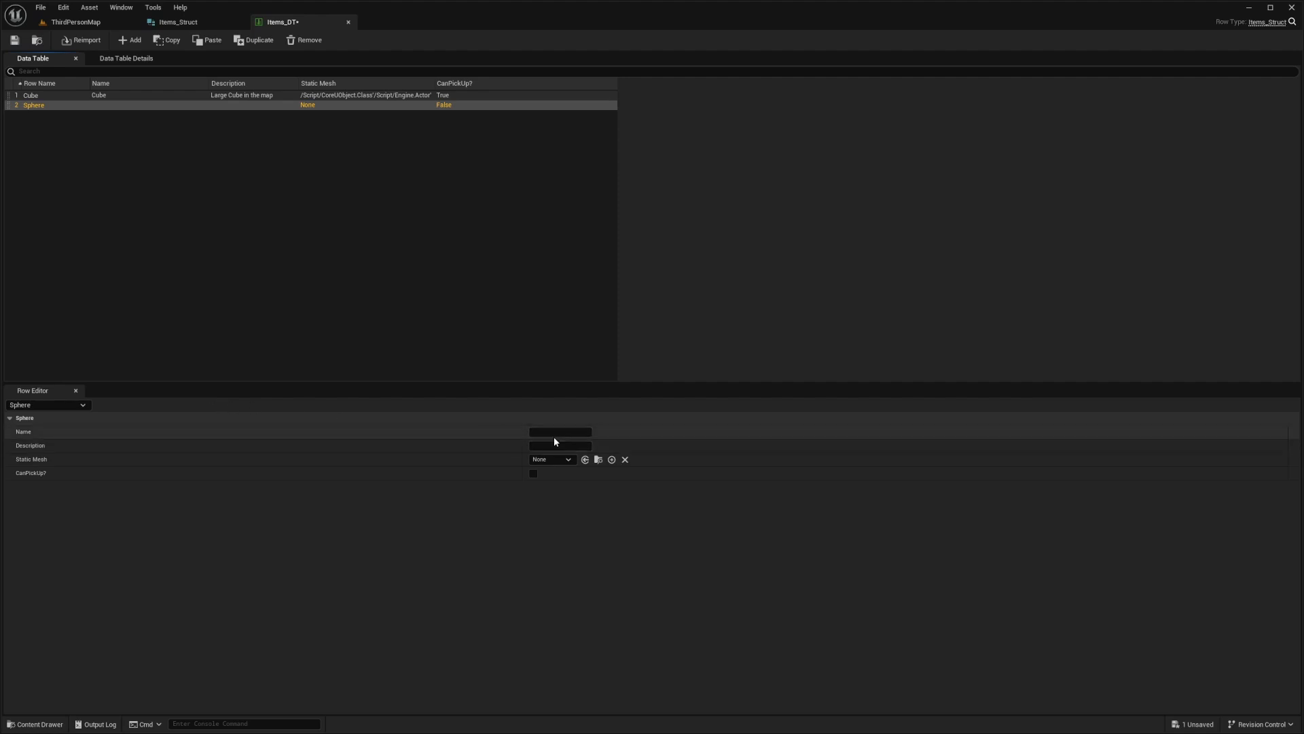
{"action": "type", "text": "Sphere"}
{"action": "key", "text": "Tab"}
{"action": "type", "text": "This is a Sphere"}
{"action": "key", "text": "Tab"}
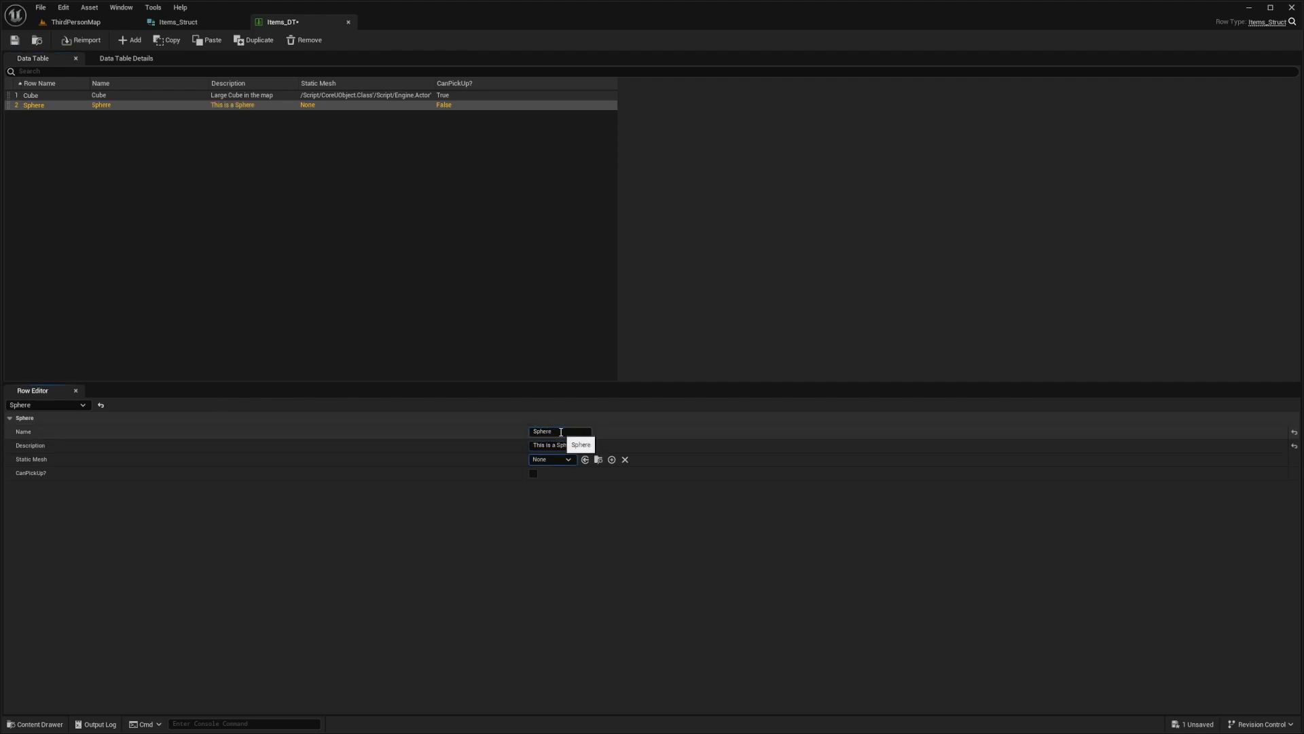
Set the Sphere row's Static Mesh to Actor with CanPickUp? off, and save Items_DT
{"action": "left_click", "coordinate": [550, 460]}
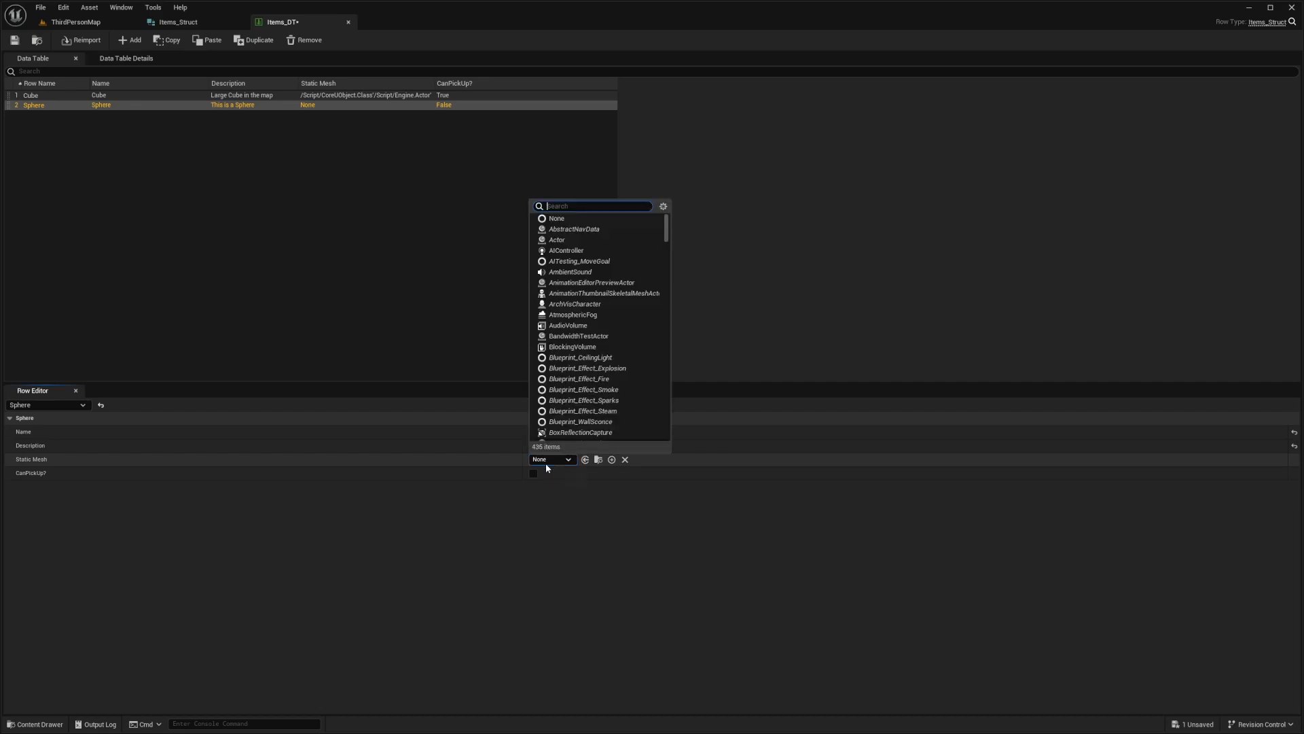
{"action": "left_click", "coordinate": [573, 240]}
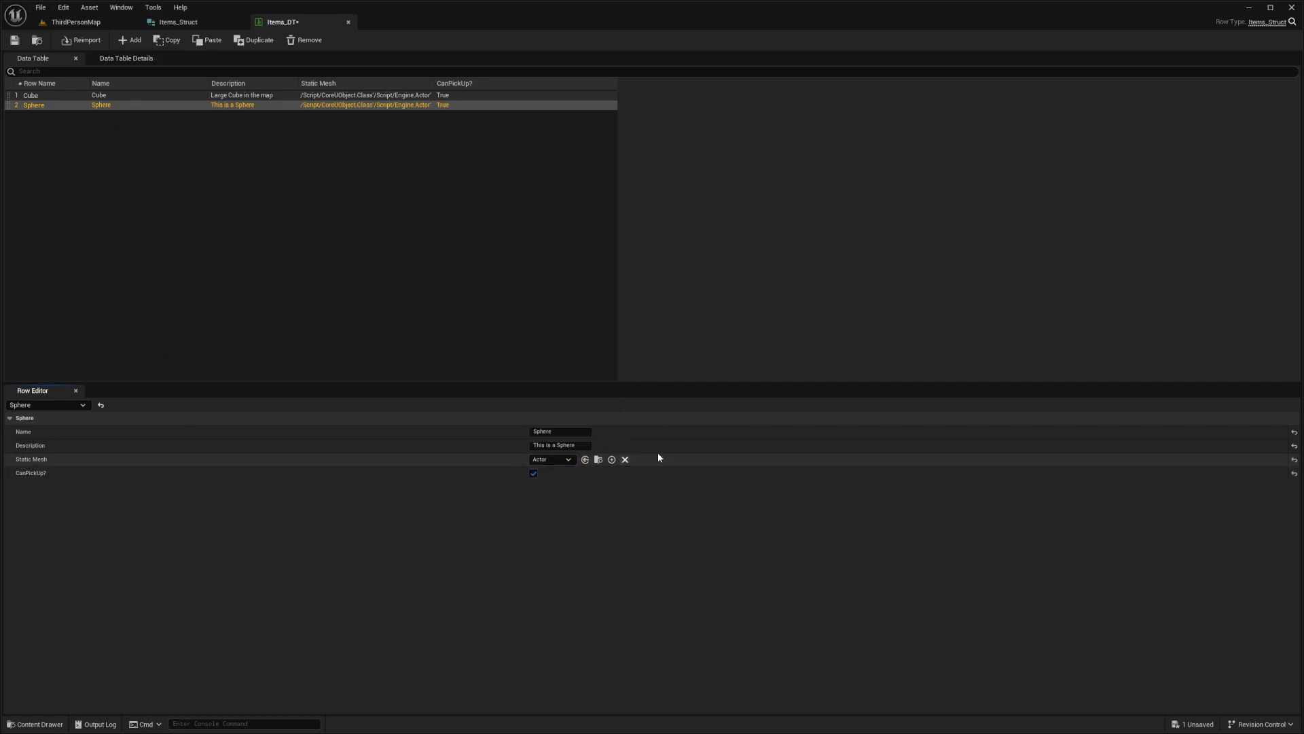
{"action": "key", "text": "ctrl+s"}
{"action": "left_click", "coordinate": [268, 232]}
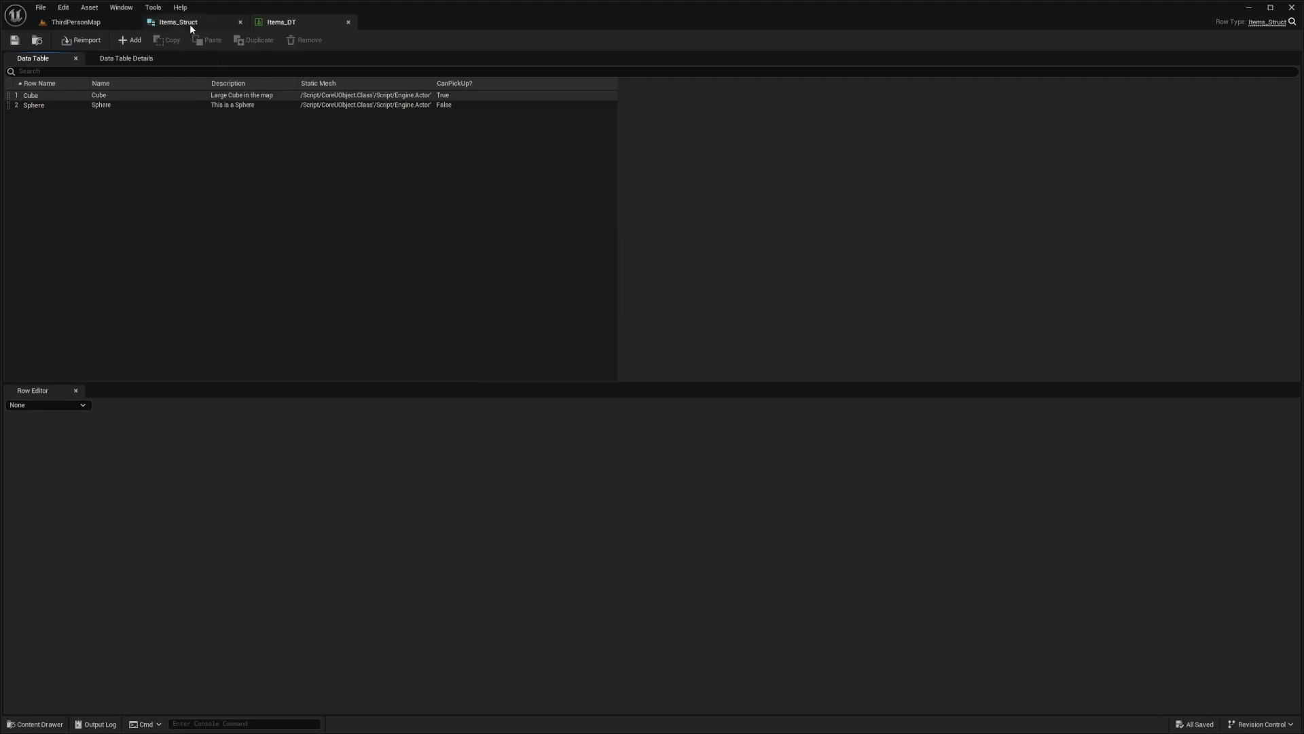
In Items_Struct, rename the Static Mesh variable to Static Mesh Reference and expand its options
{"action": "left_click", "coordinate": [189, 23]}
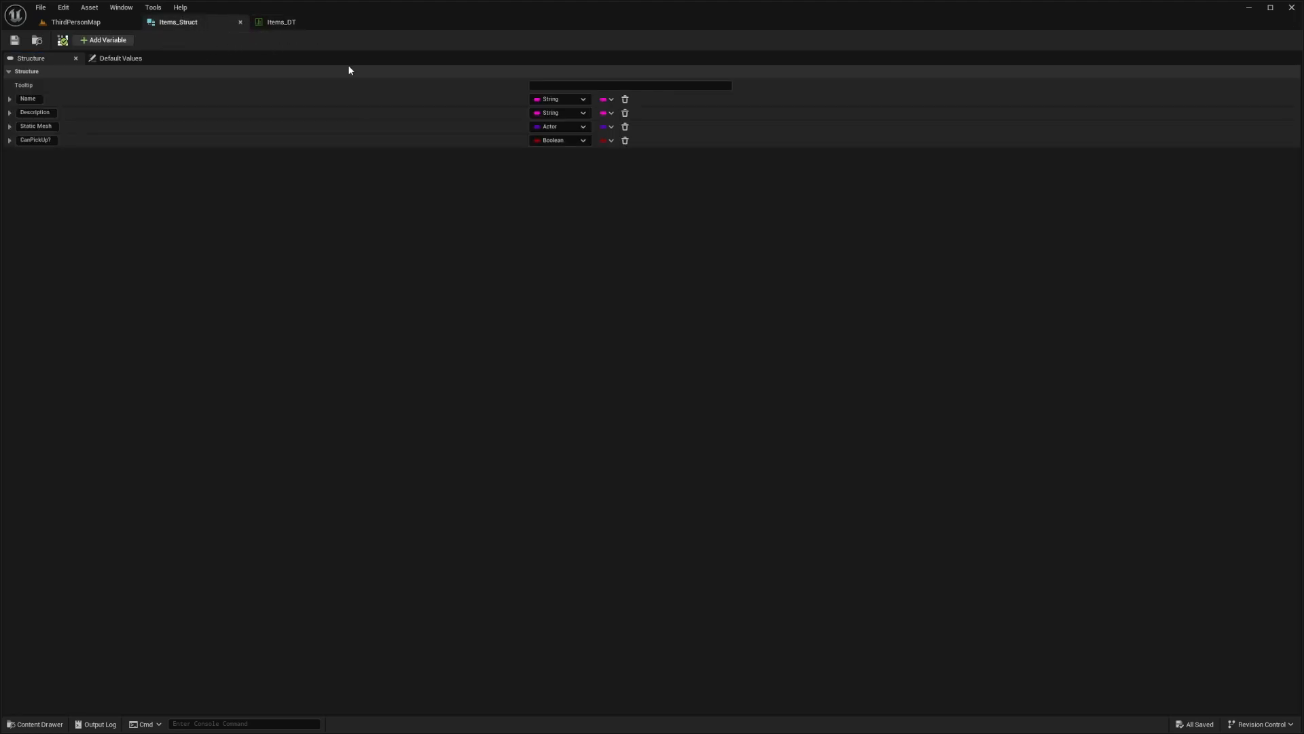
{"action": "left_click", "coordinate": [53, 127]}
{"action": "type", "text": "Reference"}
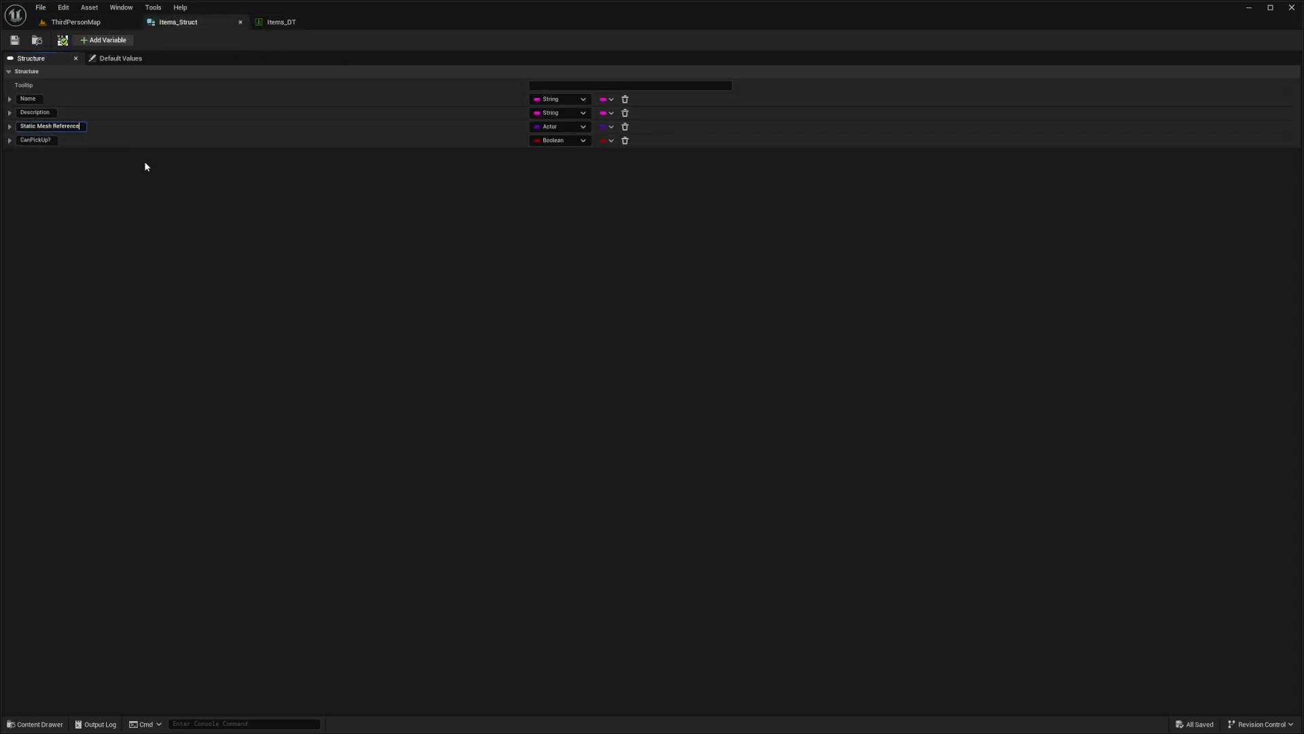
{"action": "key", "text": "Return"}
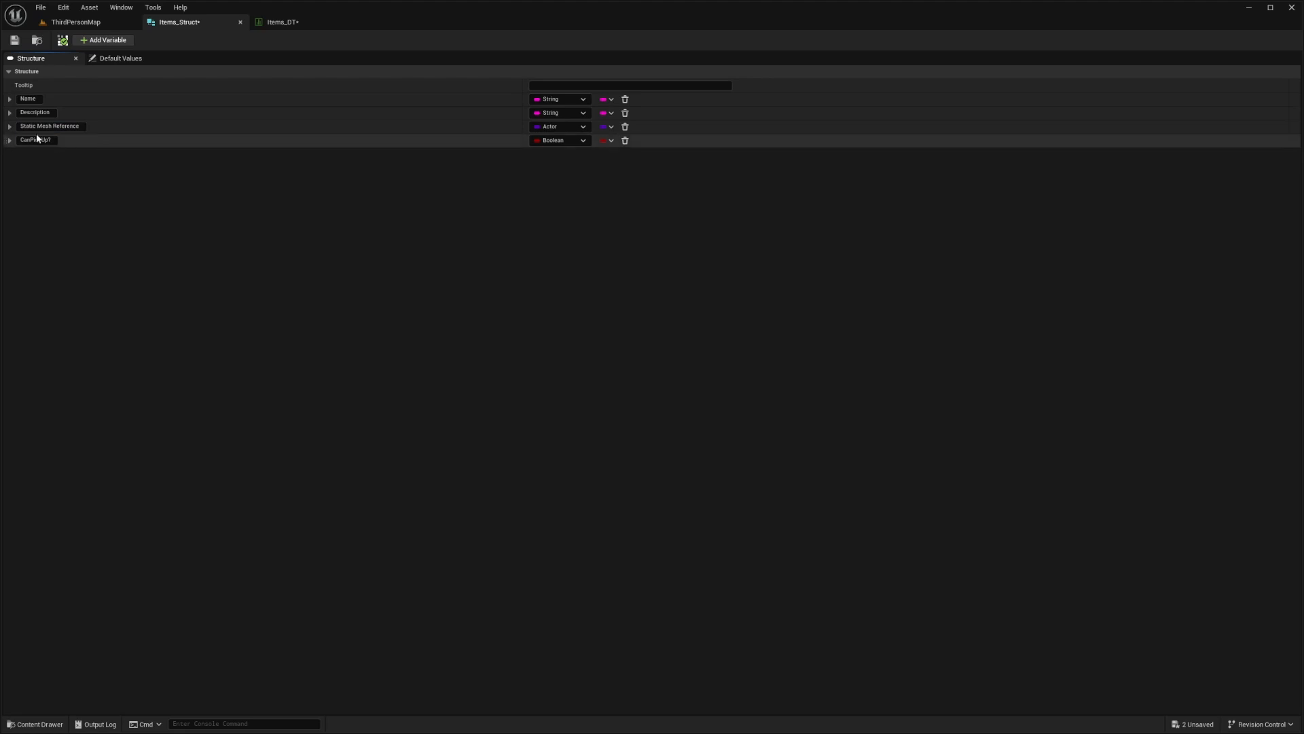
{"action": "left_click", "coordinate": [9, 126]}
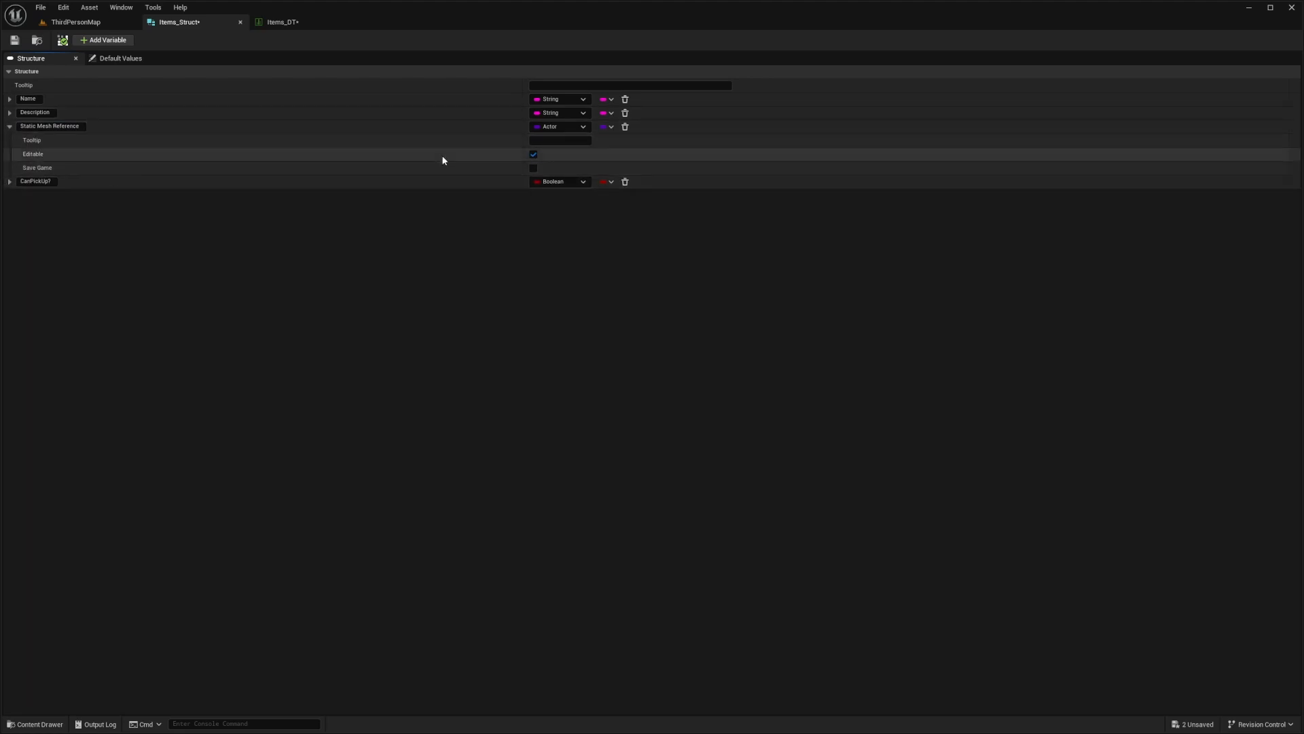
Check the renamed column in Items_DT and save Items_Struct
{"action": "left_click", "coordinate": [285, 22]}
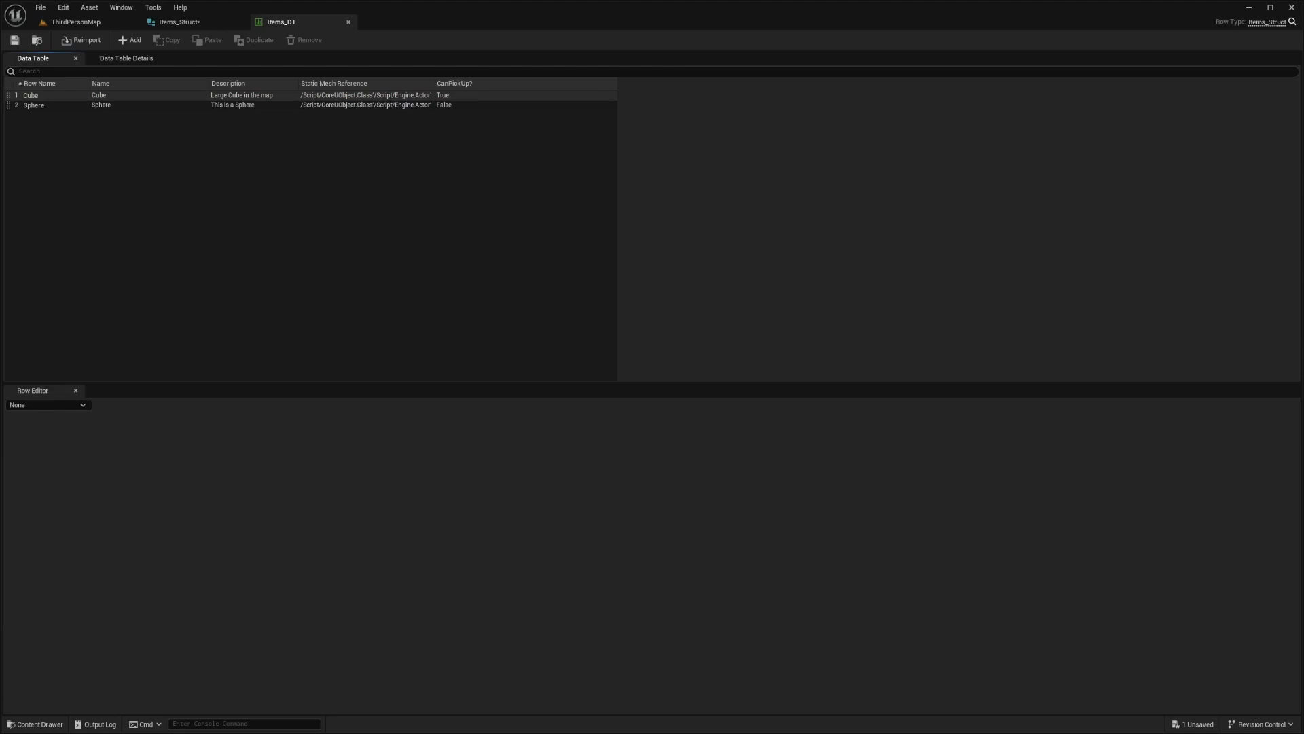
{"action": "left_click", "coordinate": [202, 24]}
{"action": "key", "text": "ctrl+s"}
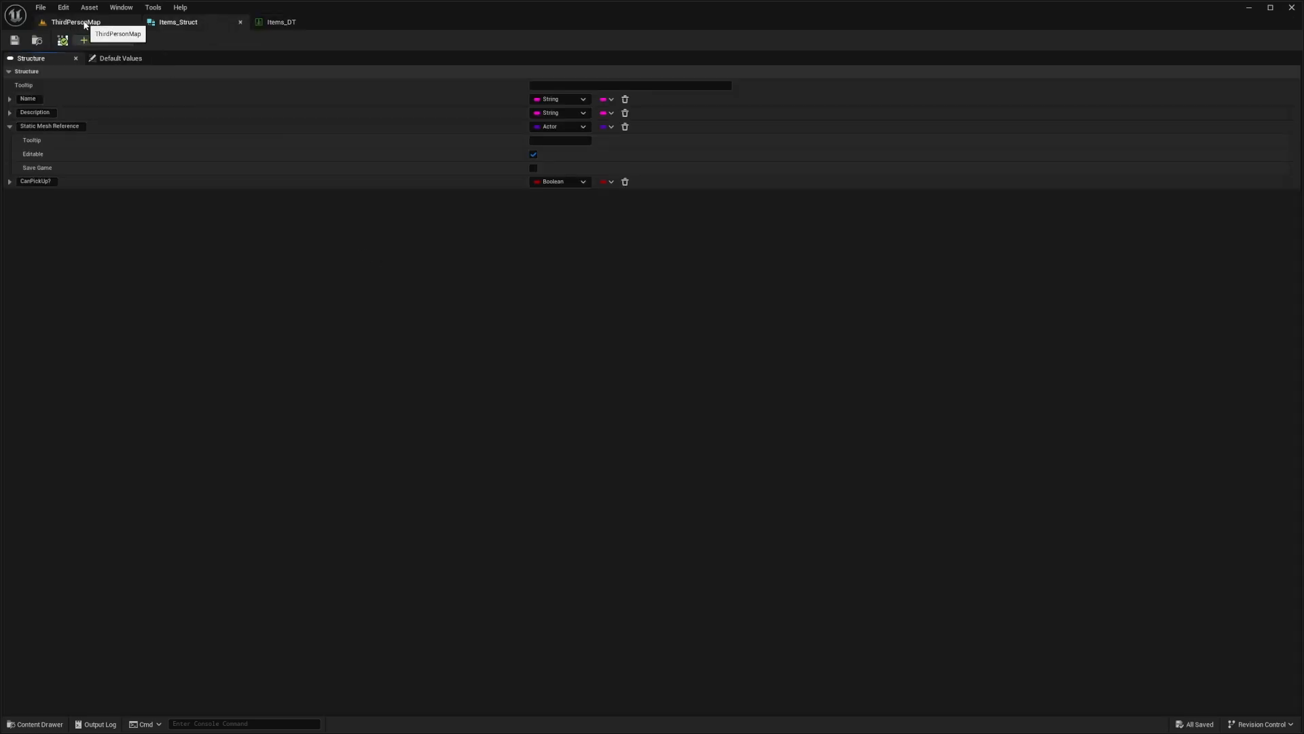
Open the BP_ThirdPersonCharacter blueprint from ThirdPersonMap's Default Pawn Class and show its Event Graph
{"action": "left_click", "coordinate": [80, 23]}
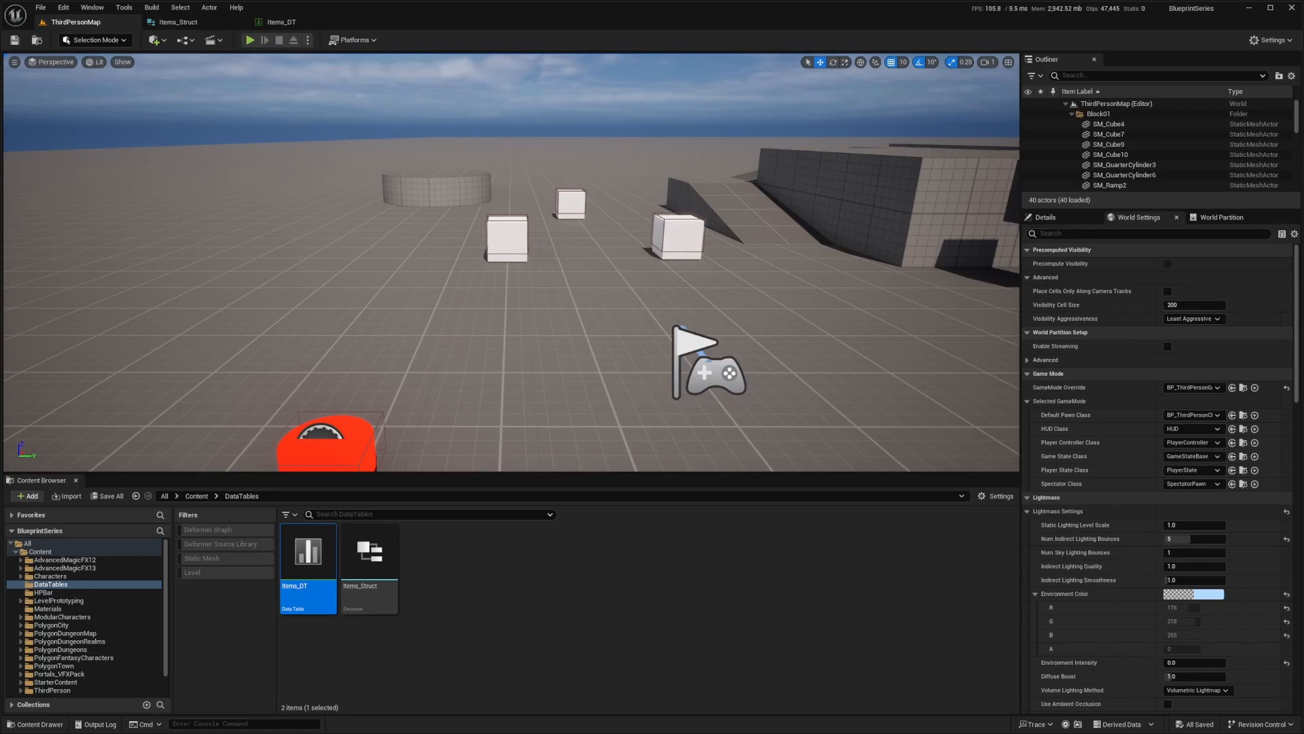
{"action": "left_click", "coordinate": [1243, 415]}
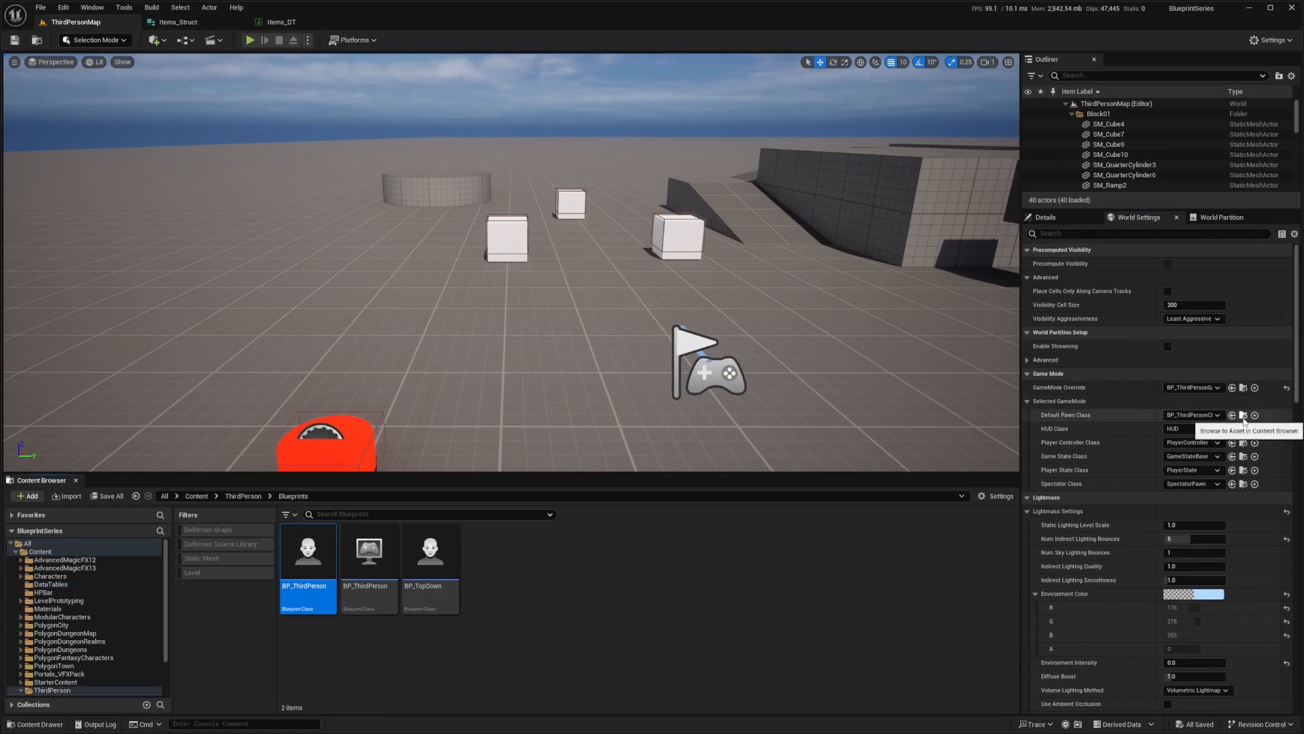
{"action": "double_click", "coordinate": [313, 563]}
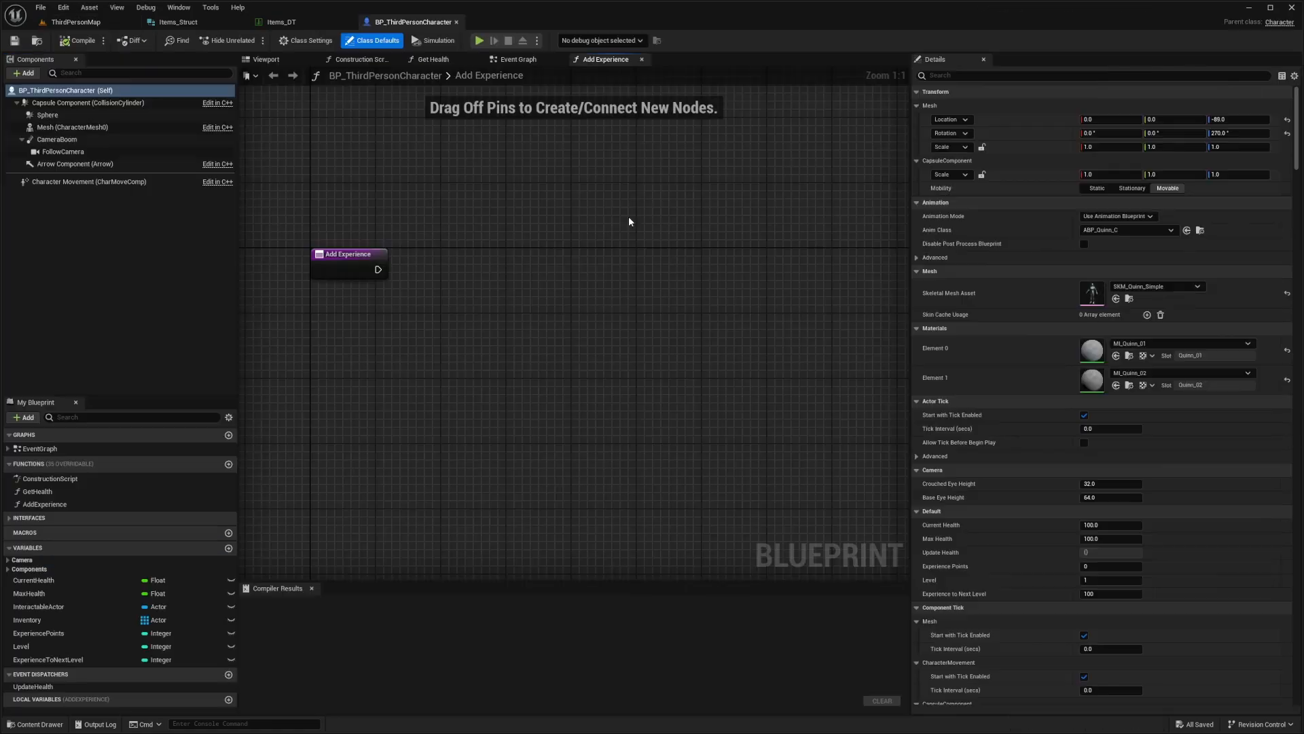
{"action": "left_click", "coordinate": [516, 60]}
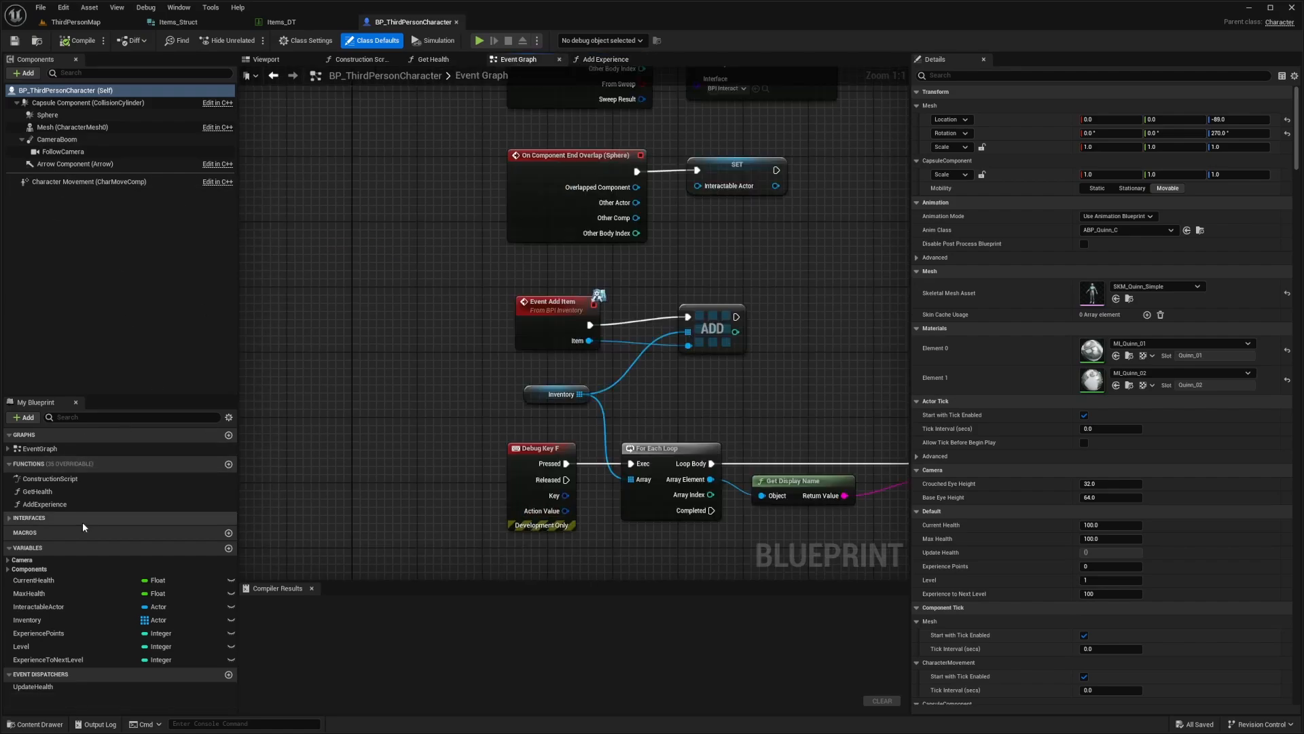
Add a new function named RandomizeName to BP_ThirdPersonCharacter
{"action": "left_click", "coordinate": [229, 465]}
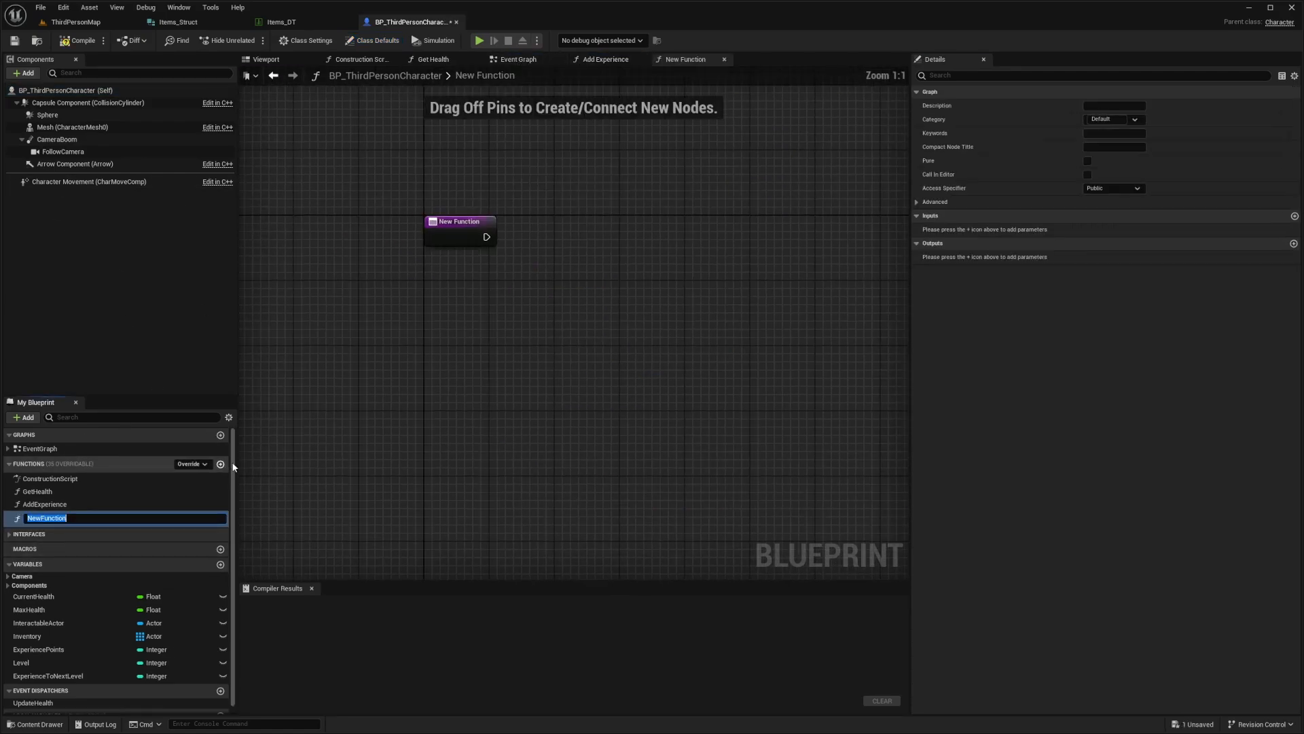
{"action": "type", "text": "Random"}
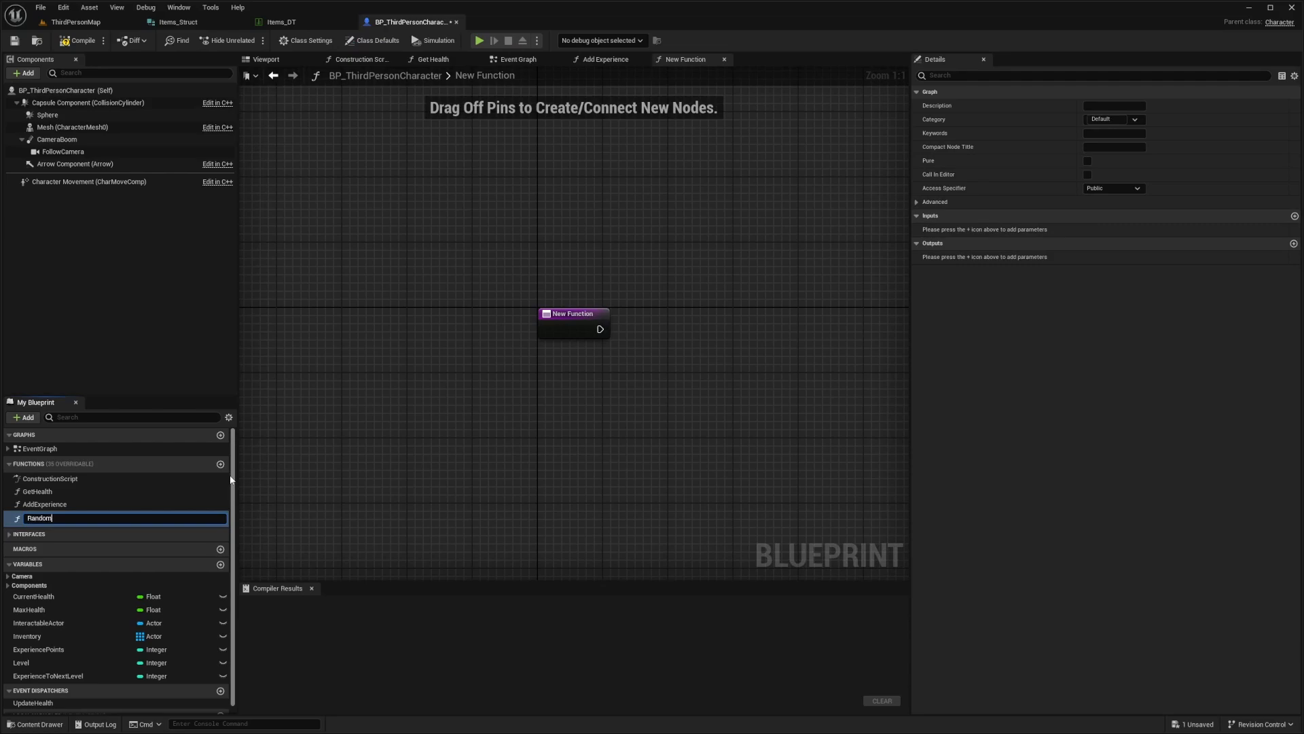
{"action": "type", "text": "izeName"}
{"action": "key", "text": "Return"}
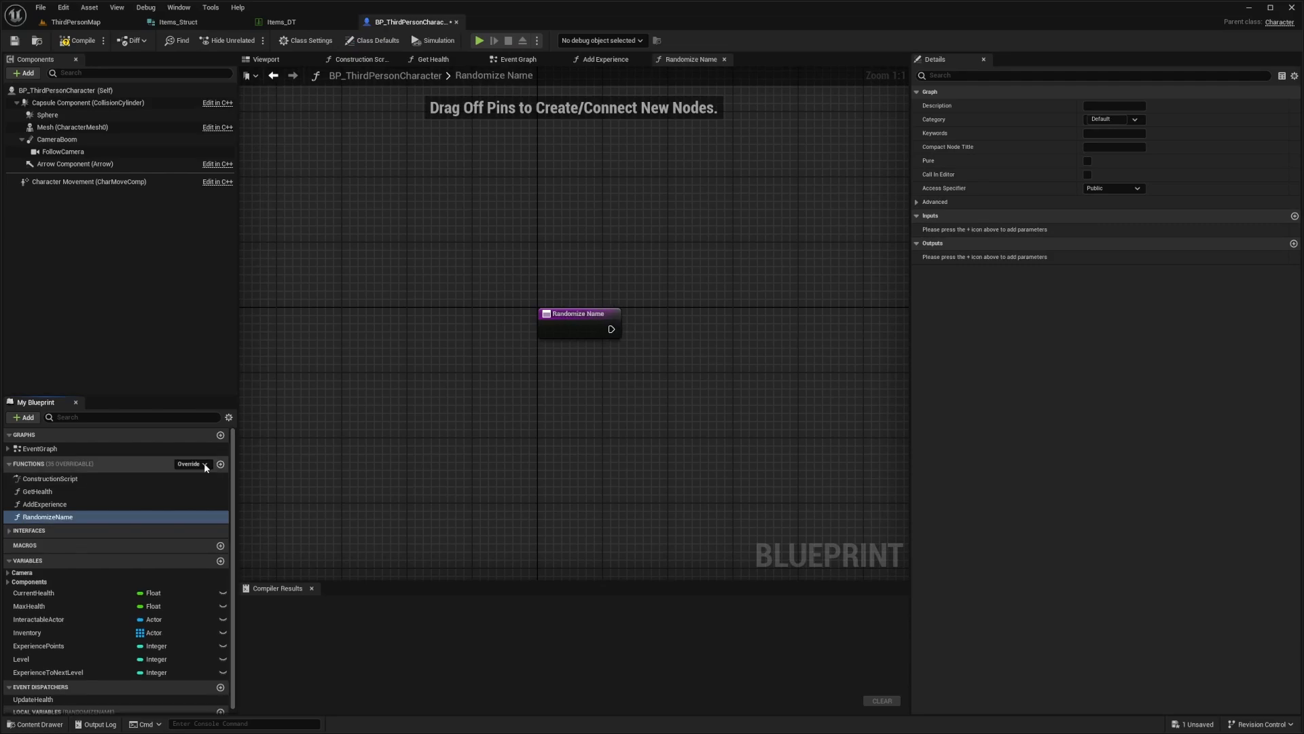
Add a Get Data Table Row Names node wired to the execution output of the Randomize Name entry node
{"action": "left_click_drag", "start_coordinate": [516, 311], "coordinate": [568, 315]}
{"action": "type", "text": "get datatable"}
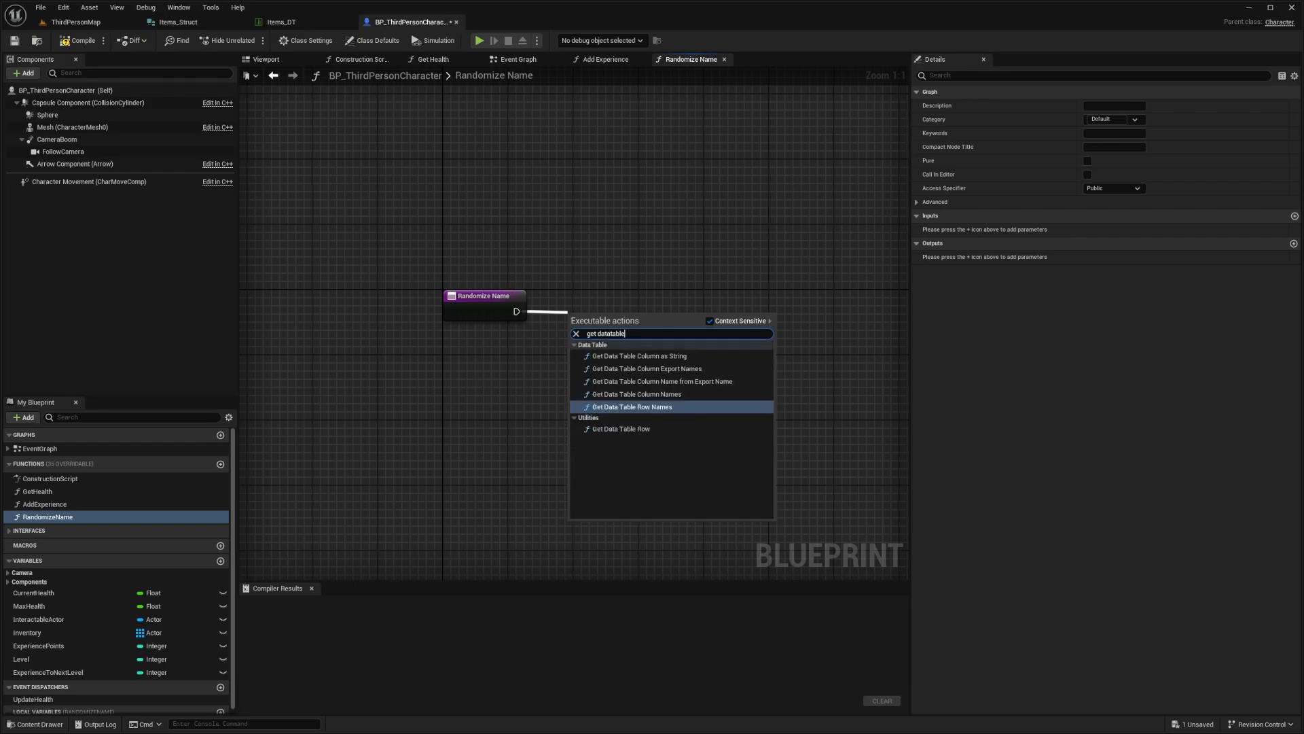
{"action": "type", "text": " row"}
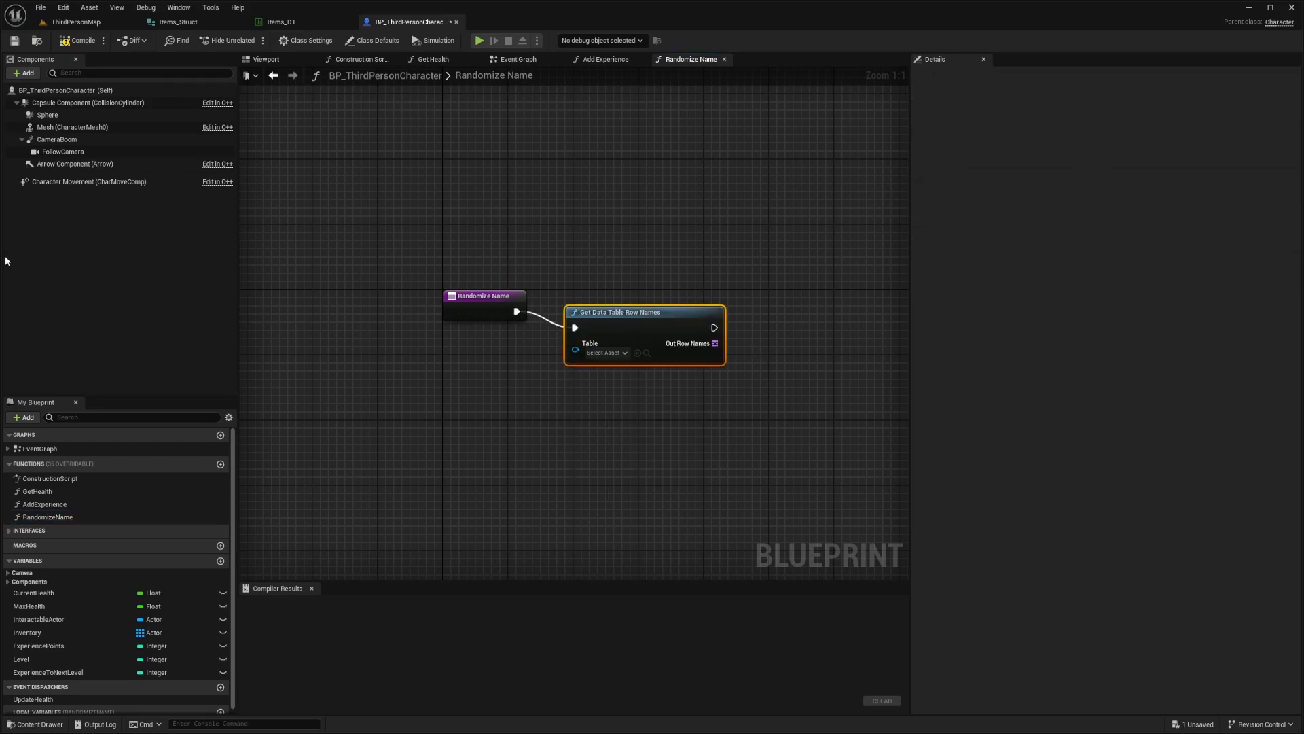
Add a Random Array Item node fed by the Out Row Names array
{"action": "left_click_drag", "start_coordinate": [637, 348], "coordinate": [698, 364]}
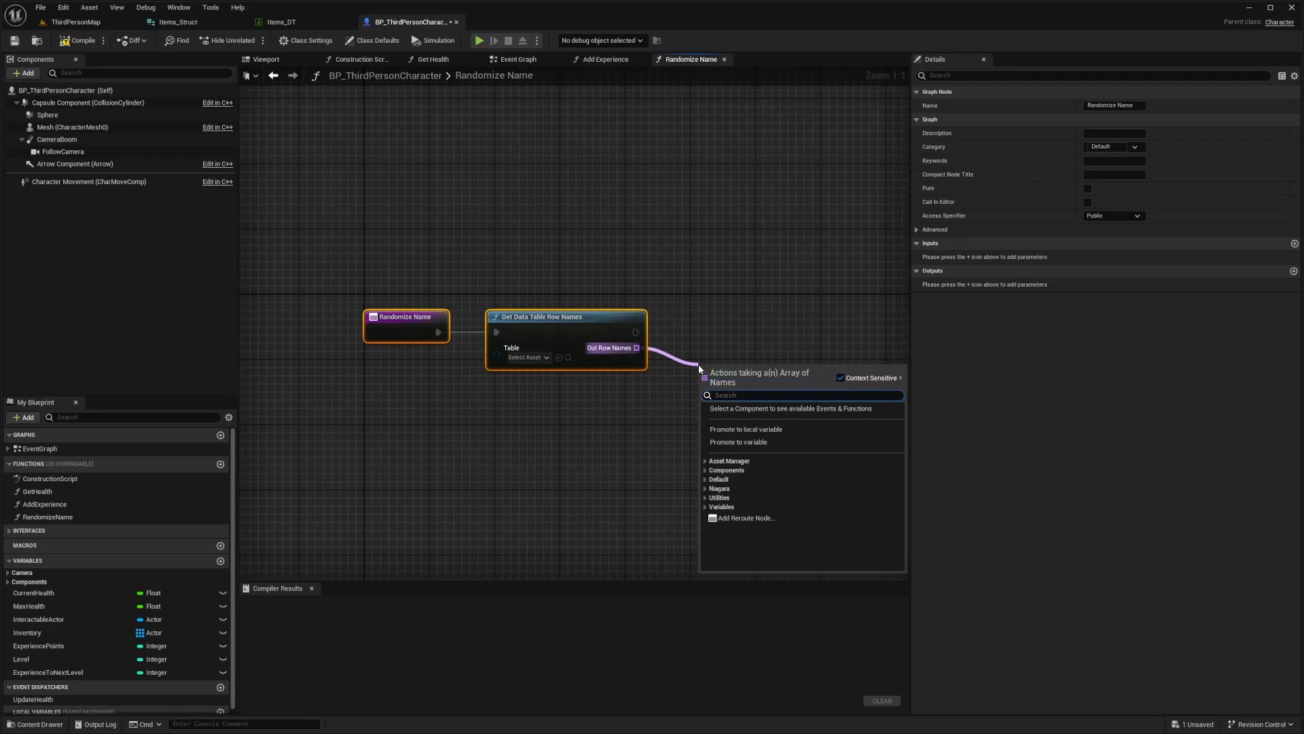
{"action": "type", "text": "random"}
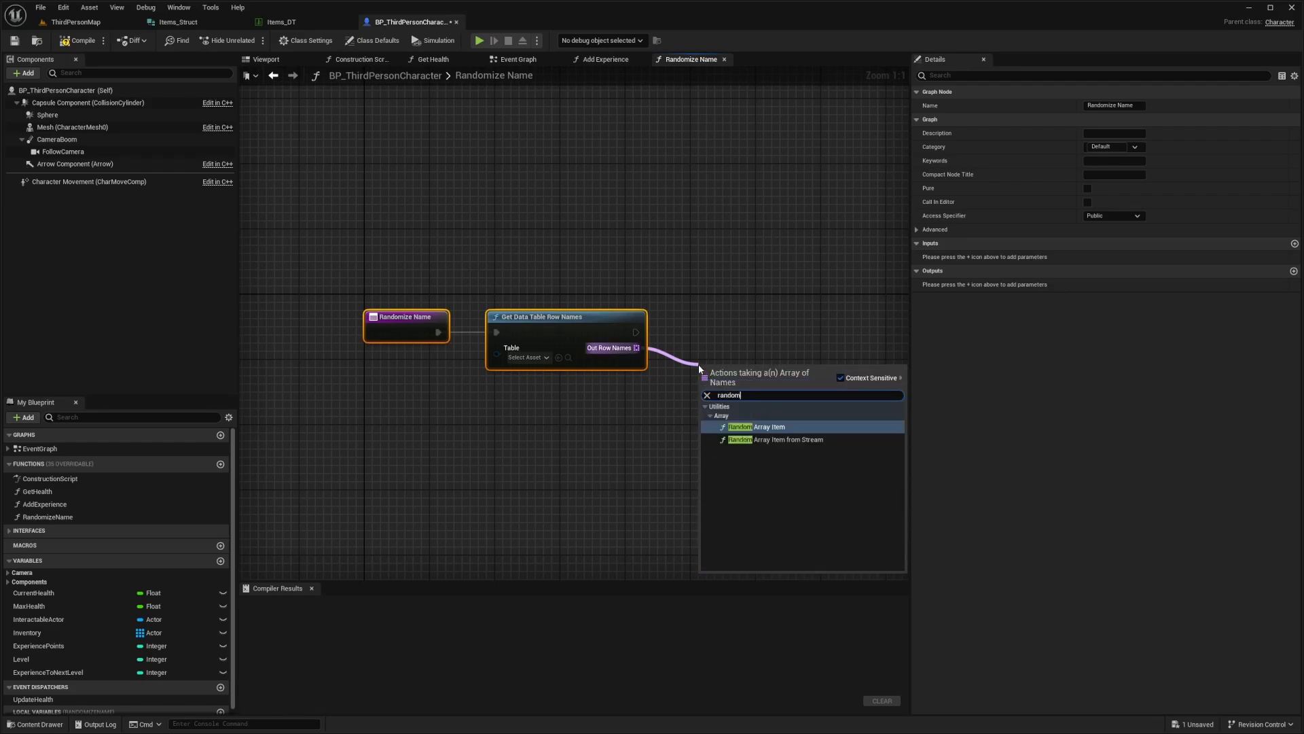
{"action": "key", "text": "Return"}
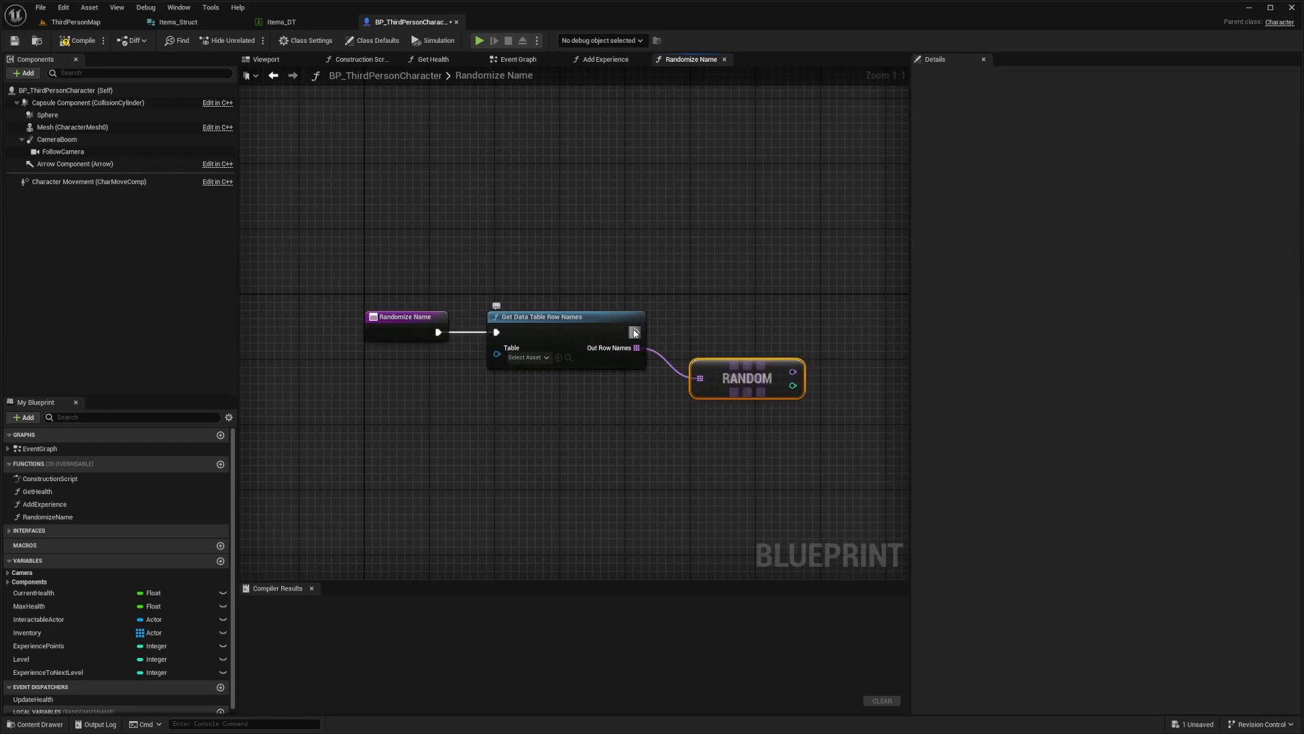
Add a Get Data Table Row node executed after Get Data Table Row Names
{"action": "left_click_drag", "start_coordinate": [636, 332], "coordinate": [824, 334]}
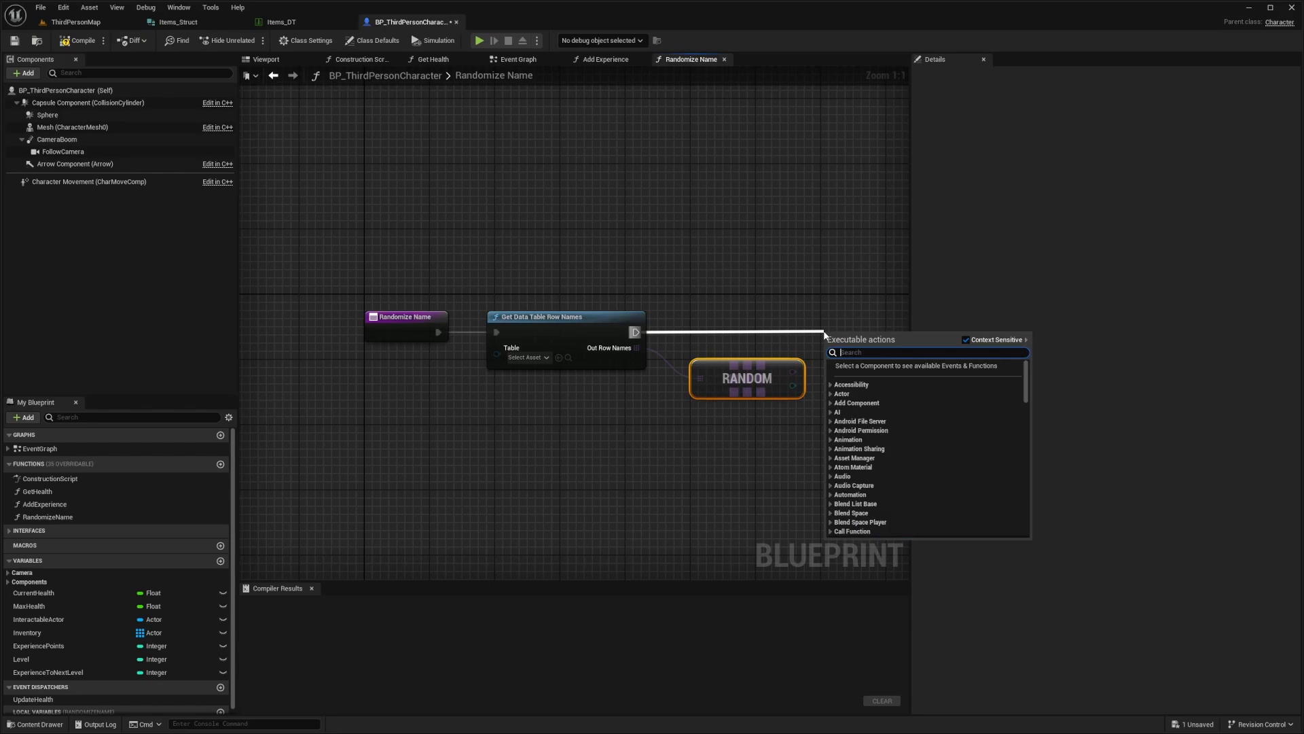
{"action": "type", "text": "get data ta"}
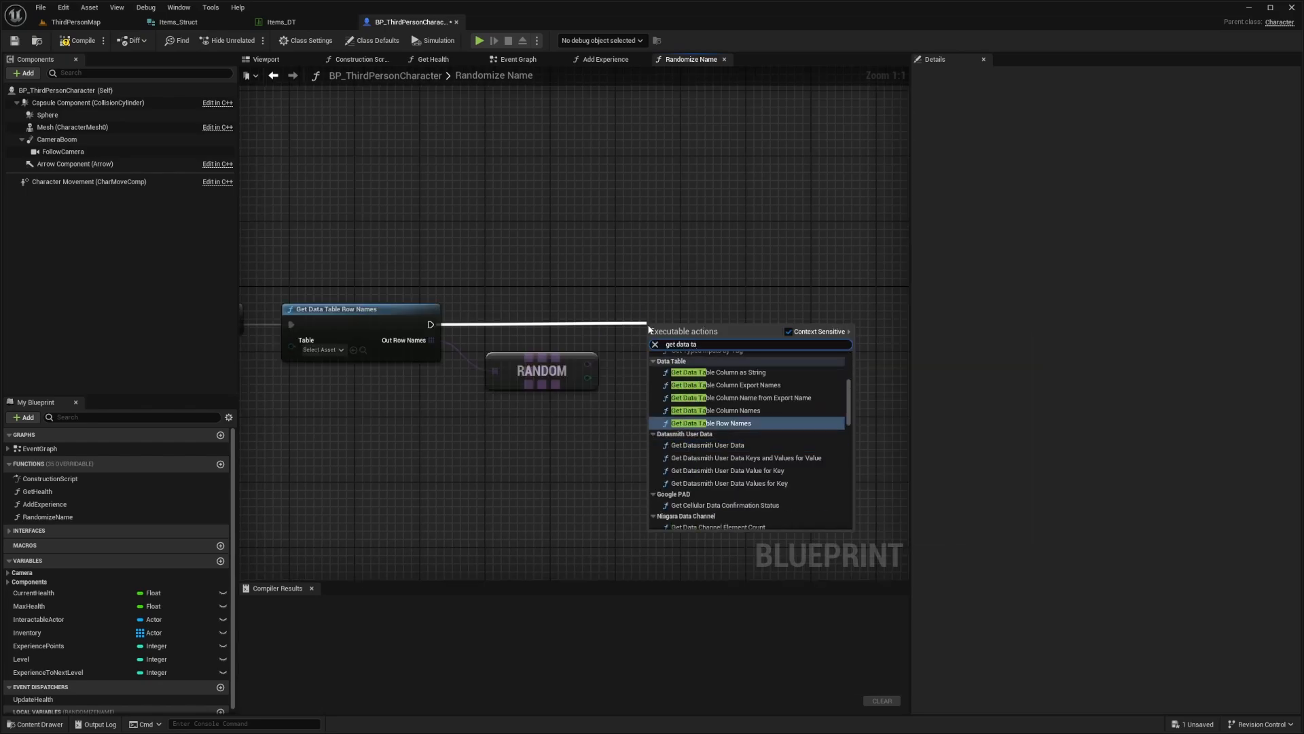
{"action": "type", "text": "ble row"}
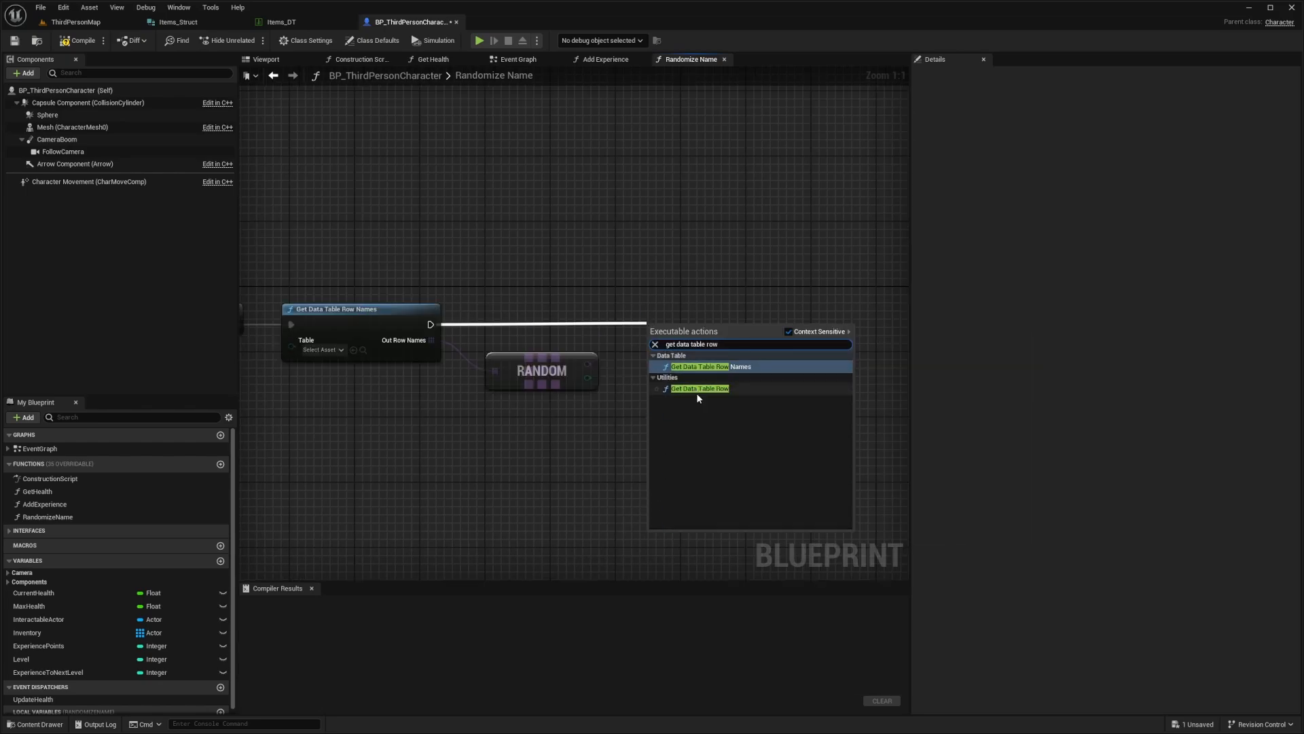
{"action": "left_click", "coordinate": [699, 389]}
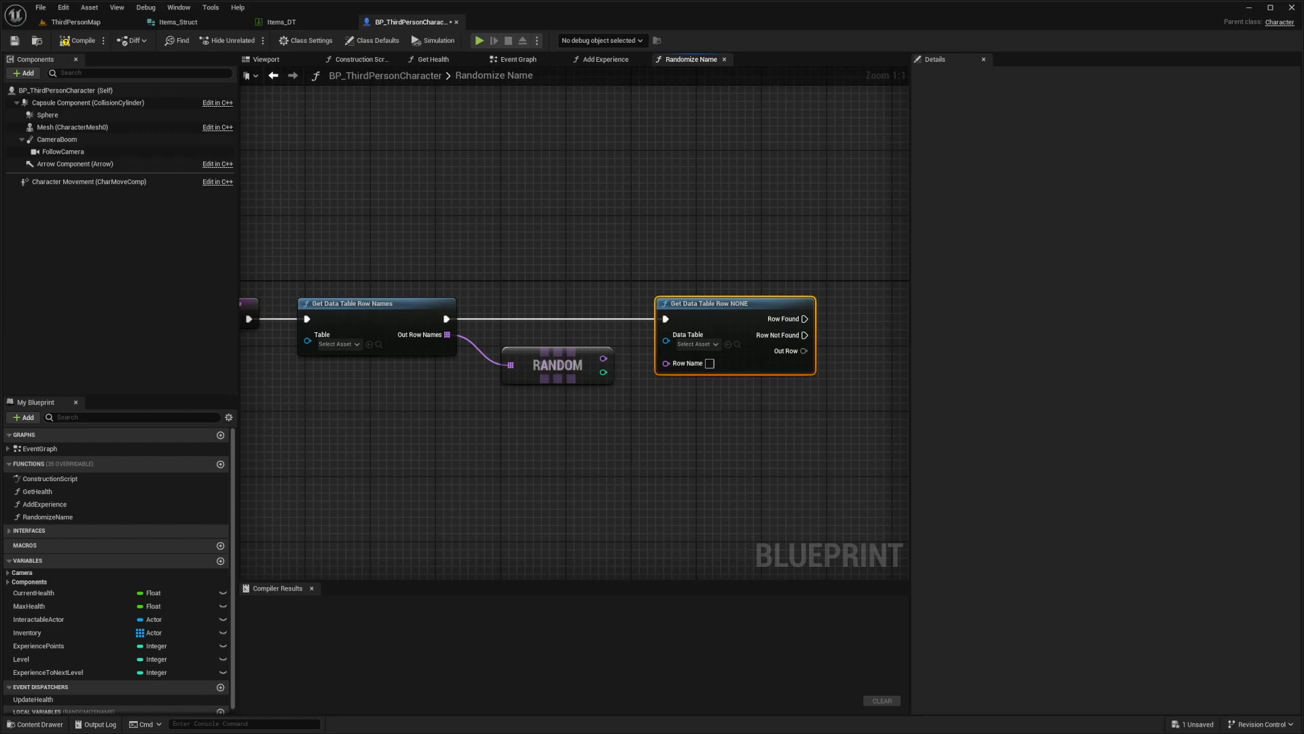
Assign Items_DT as the table on both data table nodes and connect the random array item to Row Name
{"action": "left_click", "coordinate": [337, 344]}
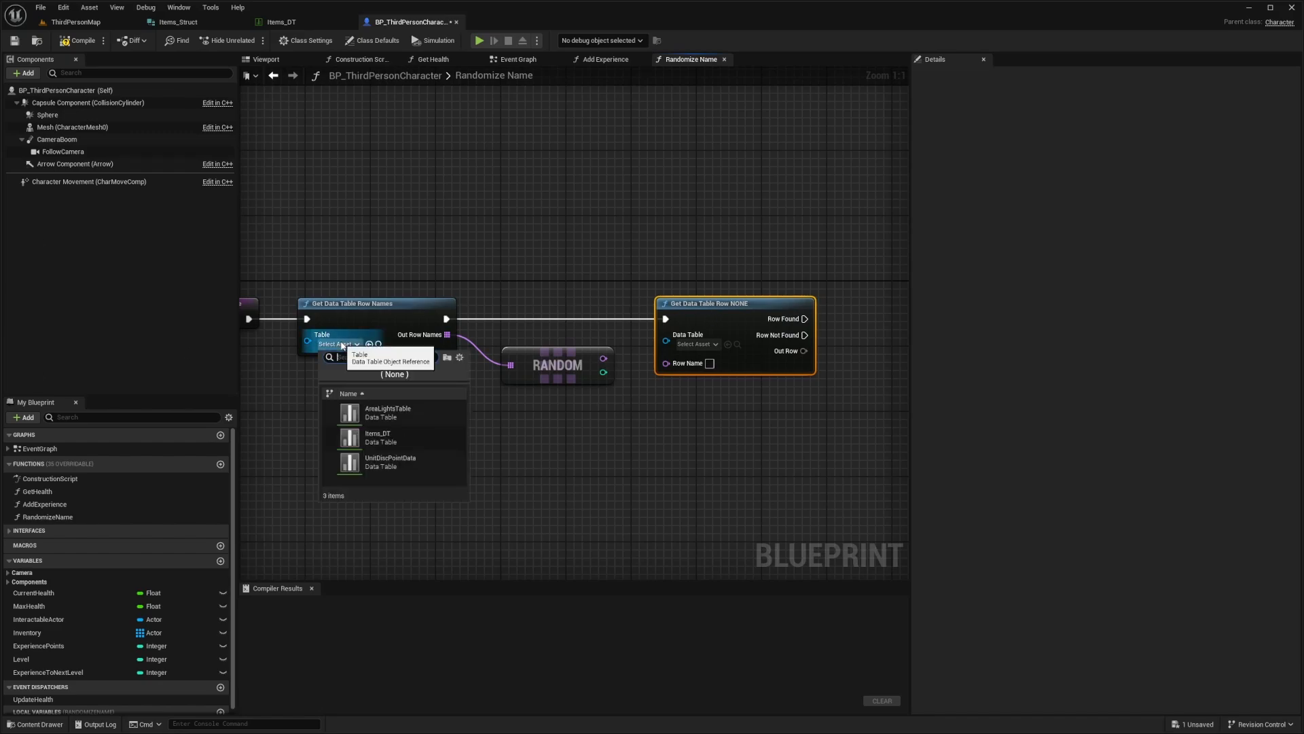
{"action": "left_click", "coordinate": [404, 438]}
{"action": "left_click", "coordinate": [696, 344]}
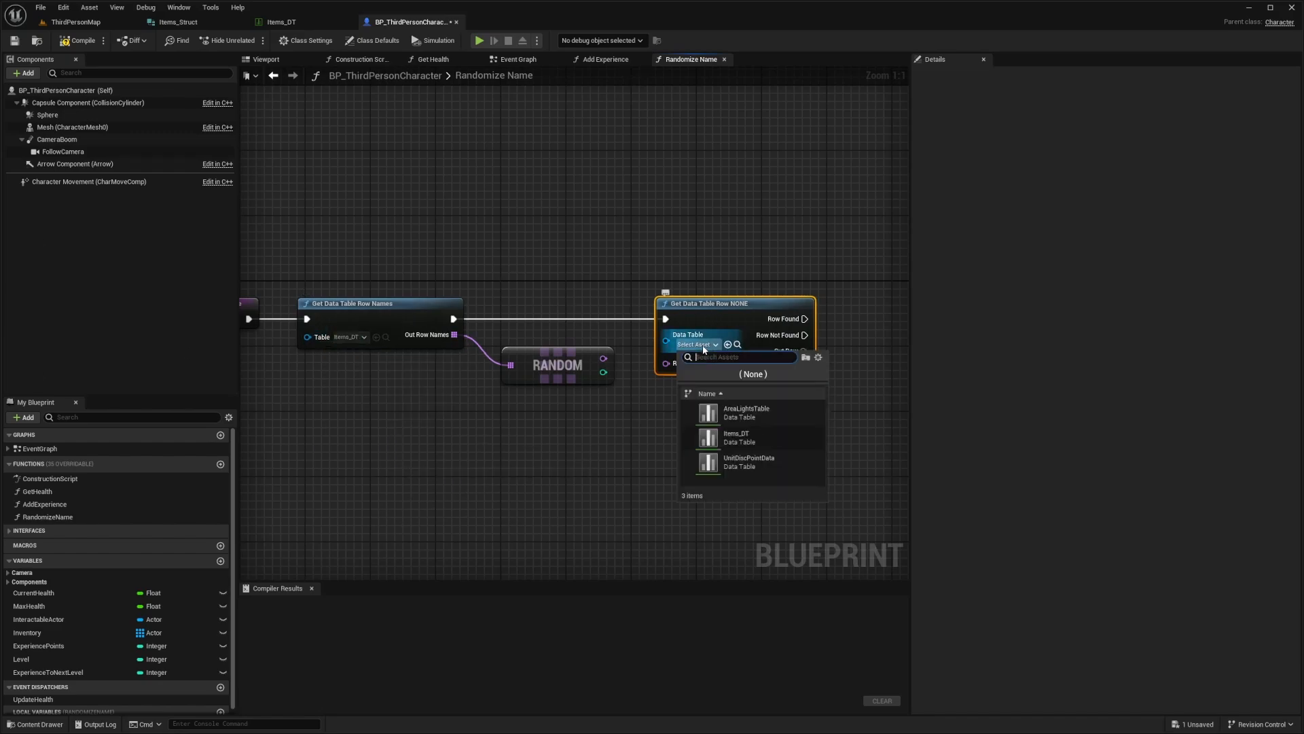
{"action": "left_click", "coordinate": [727, 439]}
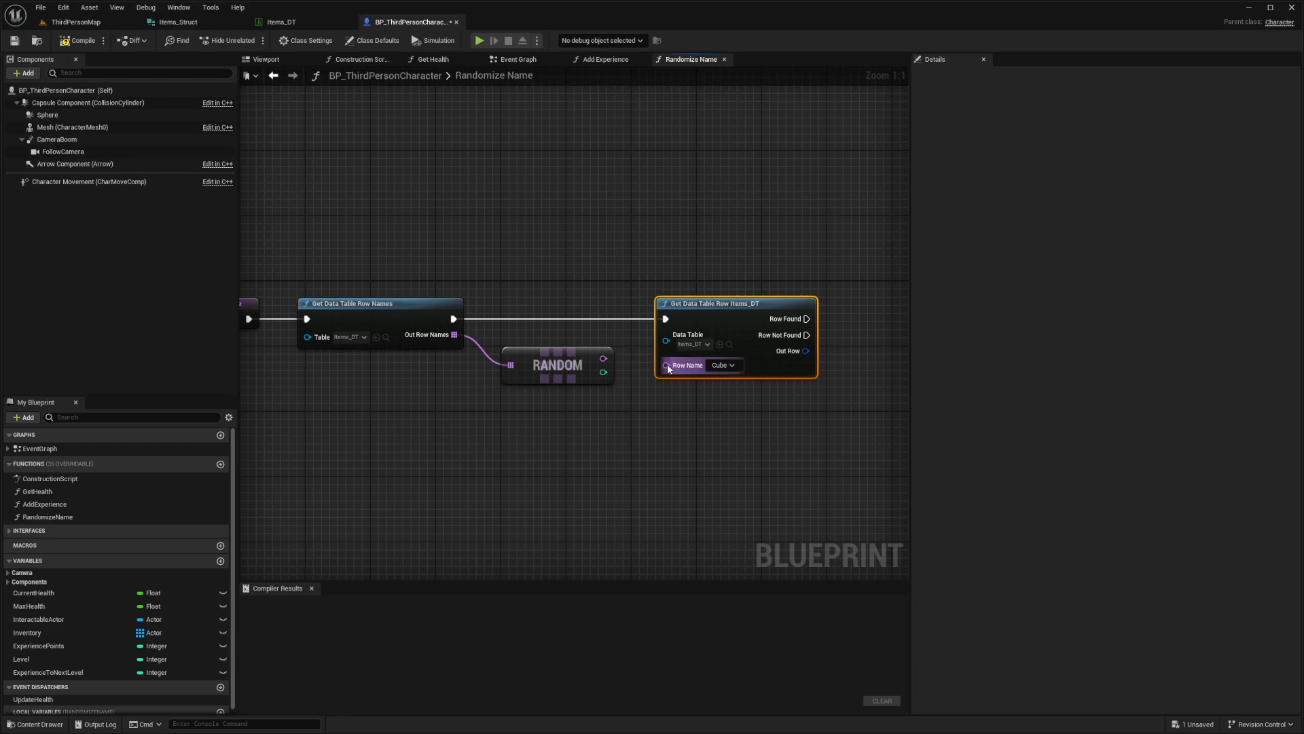
{"action": "left_click_drag", "start_coordinate": [668, 368], "coordinate": [603, 358]}
Add a Break Items_Struct node connected to the Out Row output of Get Data Table Row
{"action": "right_click_drag", "start_coordinate": [542, 247], "coordinate": [243, 189]}
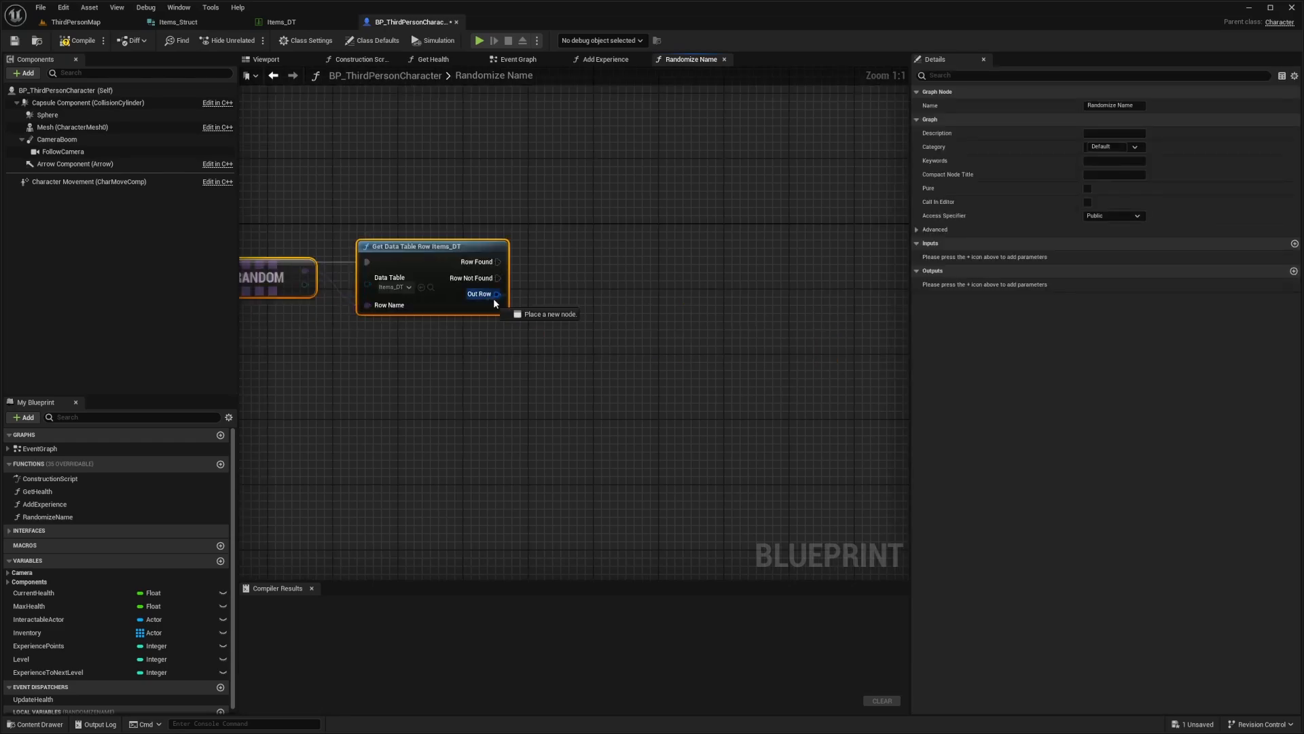
{"action": "left_click_drag", "start_coordinate": [496, 294], "coordinate": [555, 306]}
{"action": "type", "text": "break"}
{"action": "key", "text": "Return"}
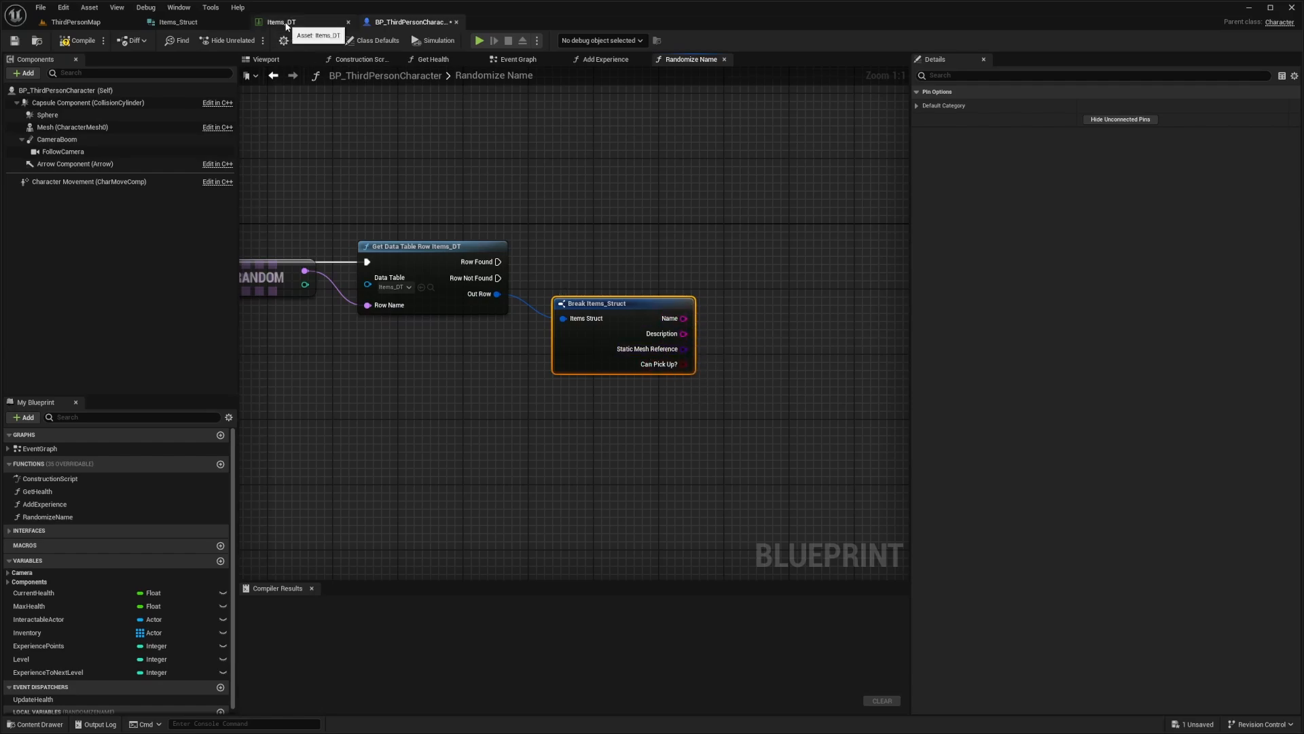
Review the variables in Items_Struct with Static Mesh Reference collapsed, and return to the Randomize Name graph
{"action": "left_click", "coordinate": [199, 22]}
{"action": "left_click", "coordinate": [10, 126]}
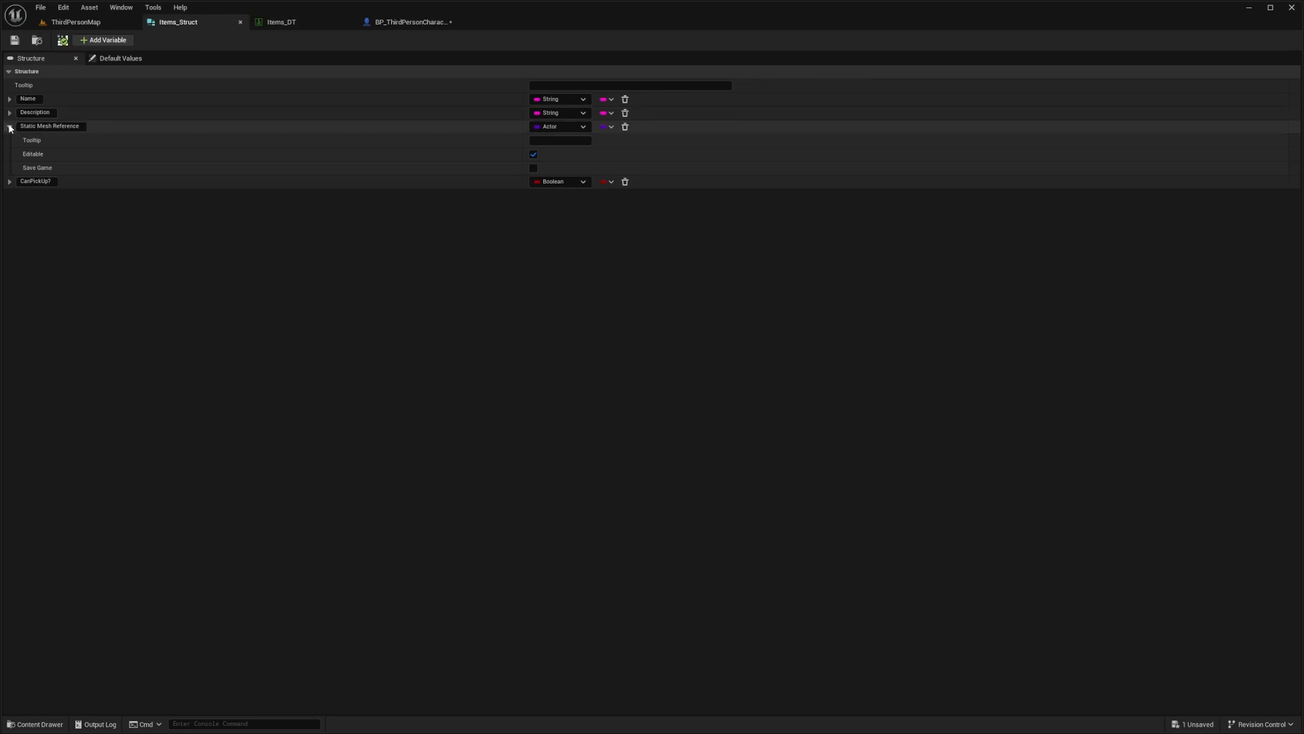
{"action": "left_click", "coordinate": [10, 127]}
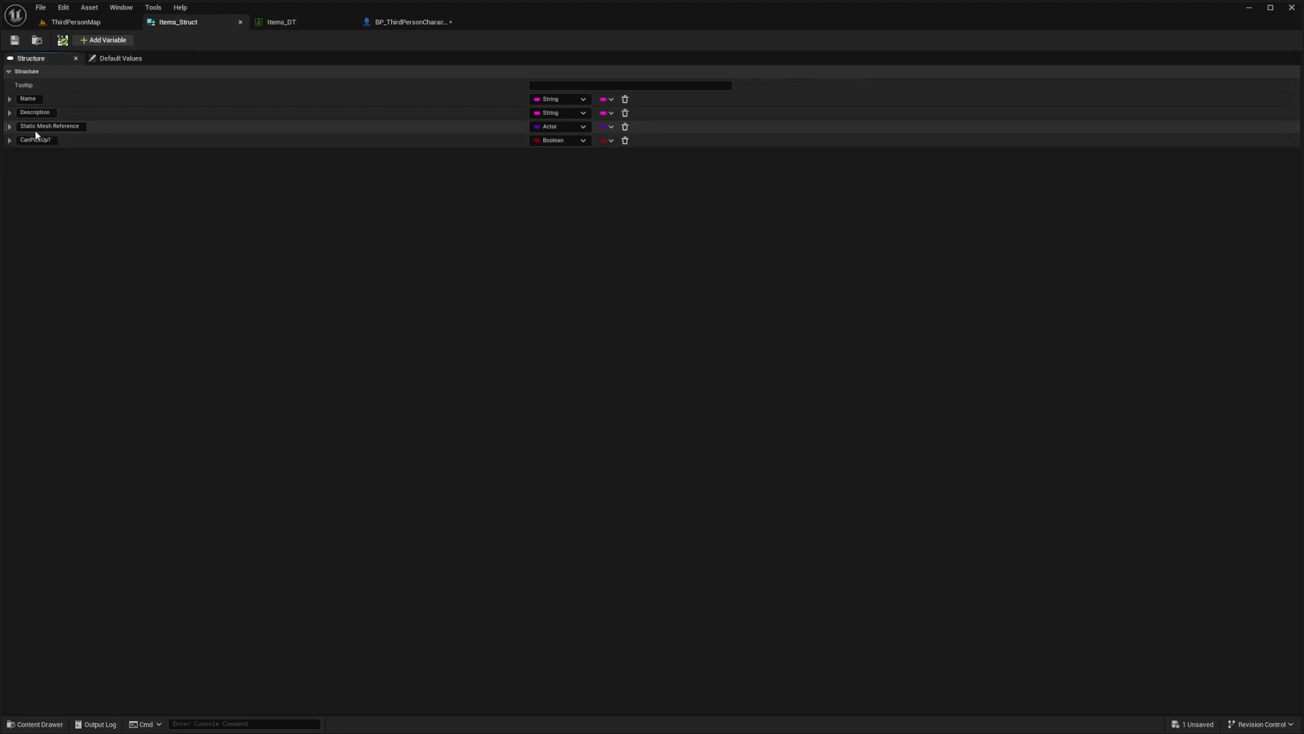
{"action": "left_click", "coordinate": [391, 23]}
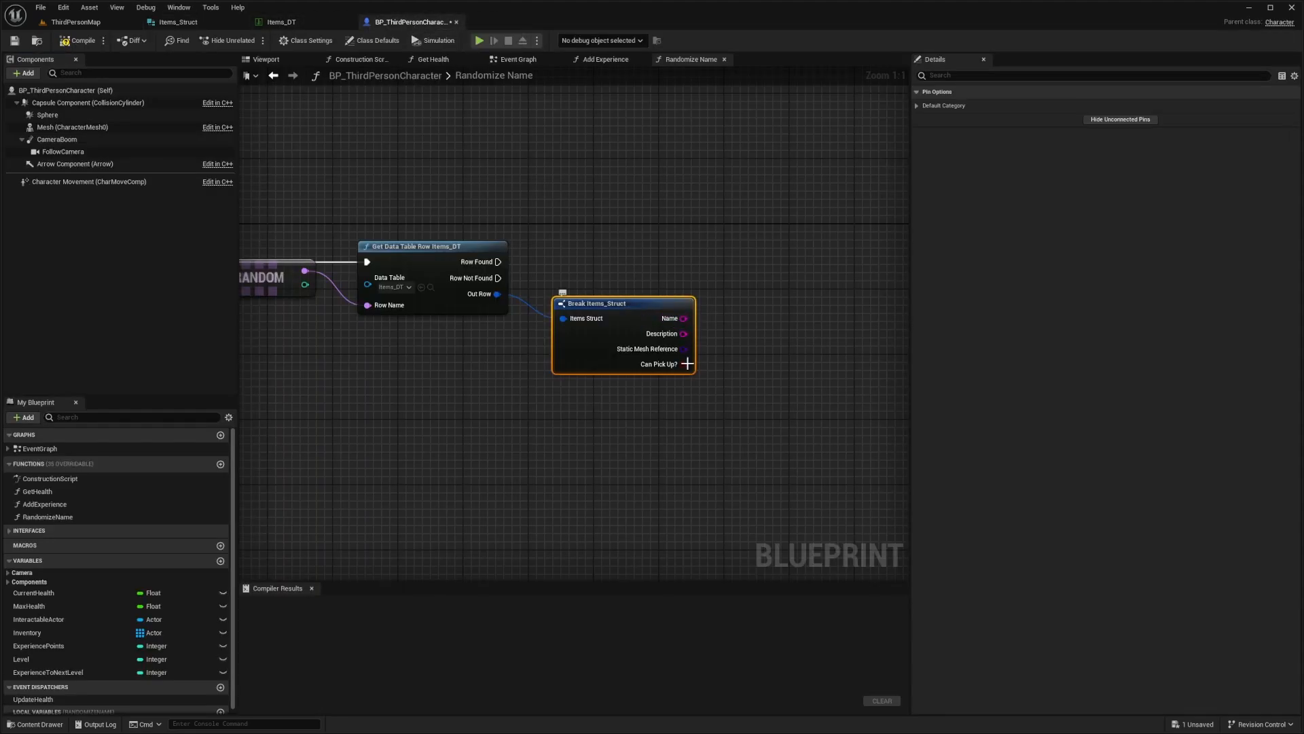
Add a Print String node executed from Row Found and feed its In String from the Name output of Break Items_Struct
{"action": "left_click_drag", "start_coordinate": [498, 262], "coordinate": [781, 256]}
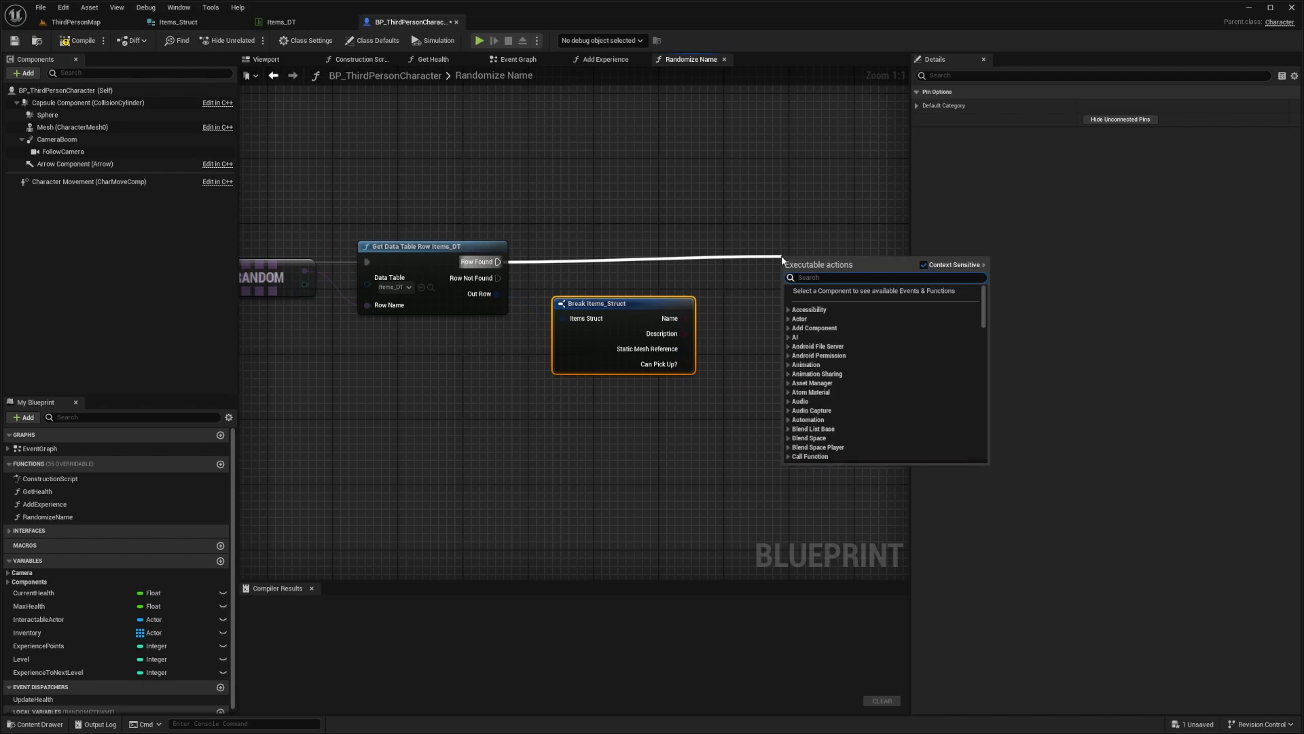
{"action": "type", "text": "print"}
{"action": "left_click", "coordinate": [823, 298]}
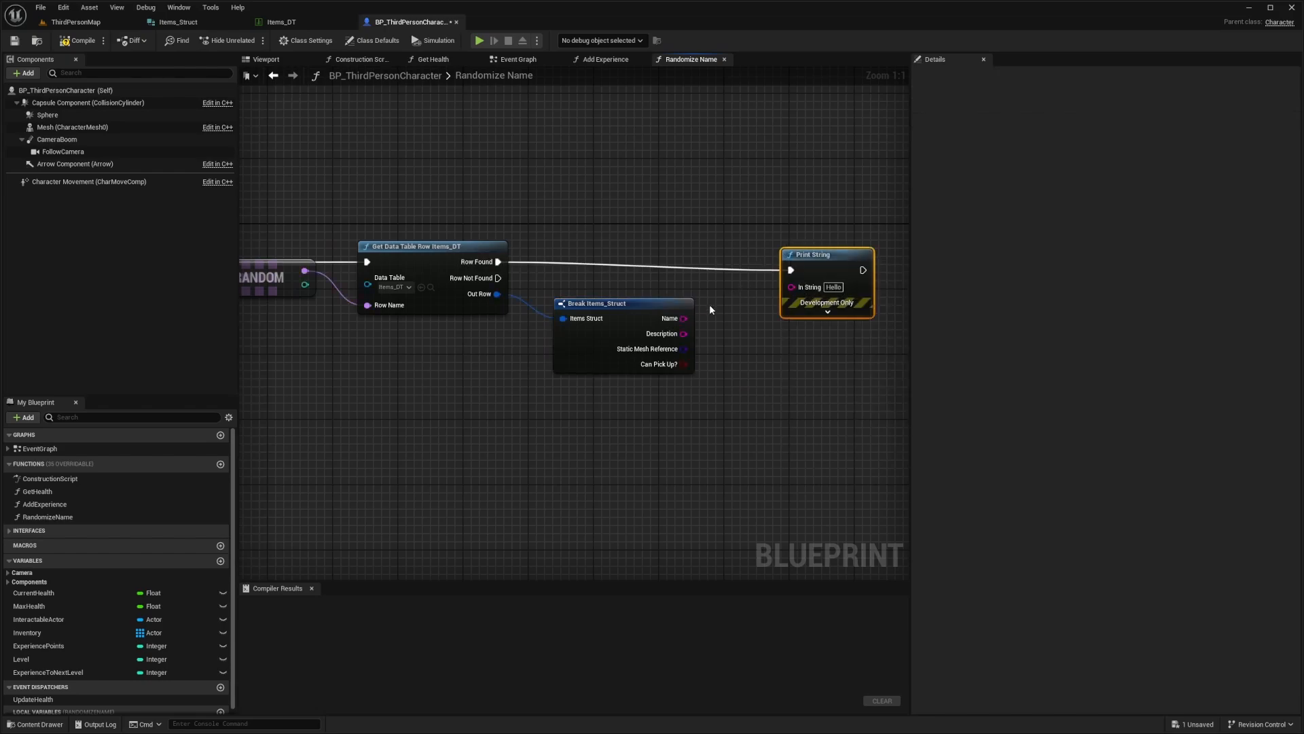
{"action": "left_click_drag", "start_coordinate": [684, 318], "coordinate": [804, 294]}
{"action": "right_click_drag", "start_coordinate": [837, 265], "coordinate": [745, 258]}
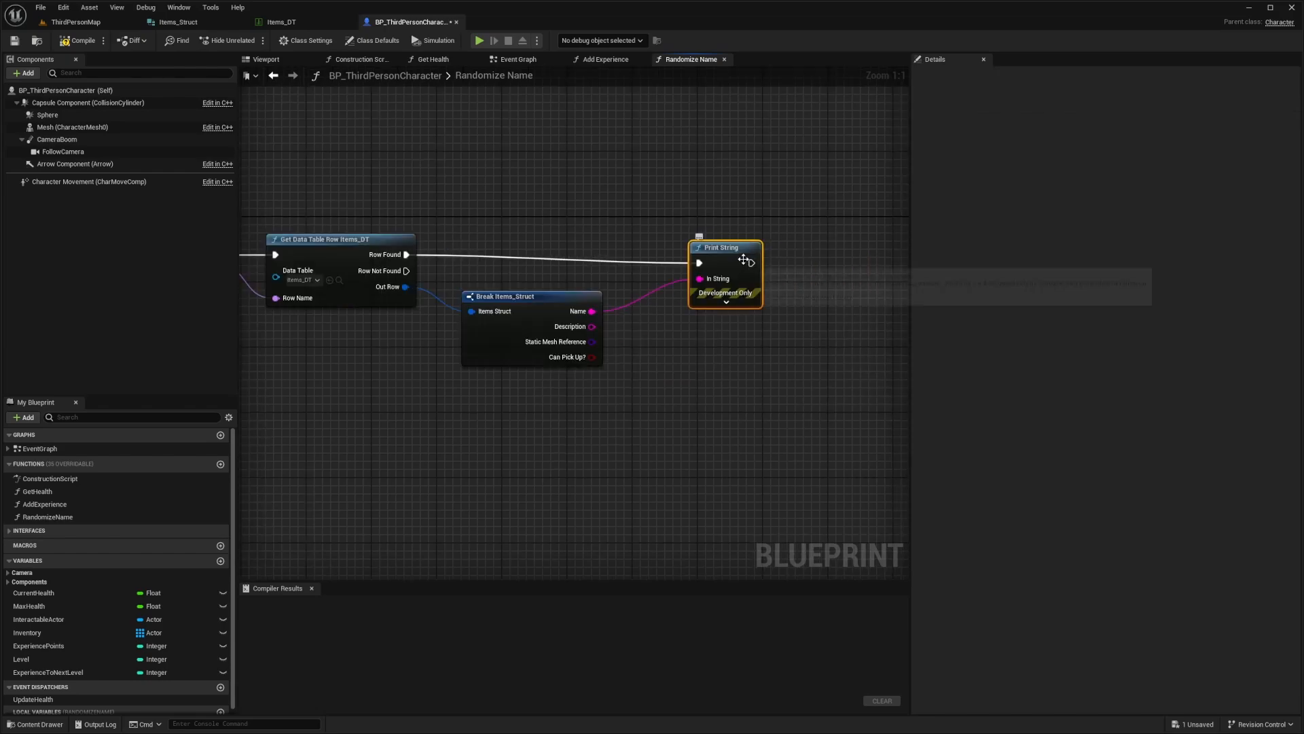
Duplicate the Print String, execute the copy after the first one and connect Description to its In String
{"action": "key", "text": "ctrl+d"}
{"action": "left_click_drag", "start_coordinate": [808, 251], "coordinate": [830, 252]}
{"action": "left_click_drag", "start_coordinate": [752, 263], "coordinate": [781, 263]}
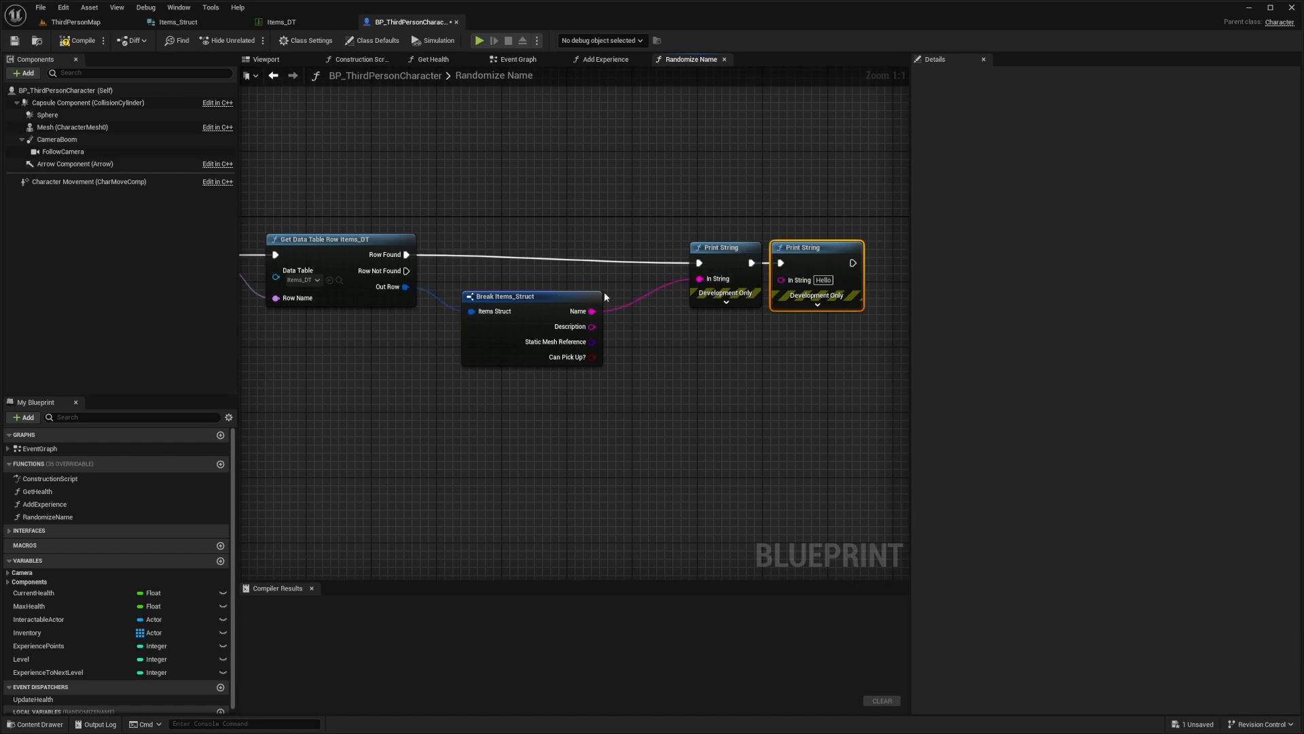
{"action": "left_click_drag", "start_coordinate": [593, 326], "coordinate": [785, 281]}
Paste a third Print String beside the second and connect Static Mesh Reference to its In String
{"action": "right_click_drag", "start_coordinate": [894, 242], "coordinate": [766, 216]}
{"action": "key", "text": "ctrl+v"}
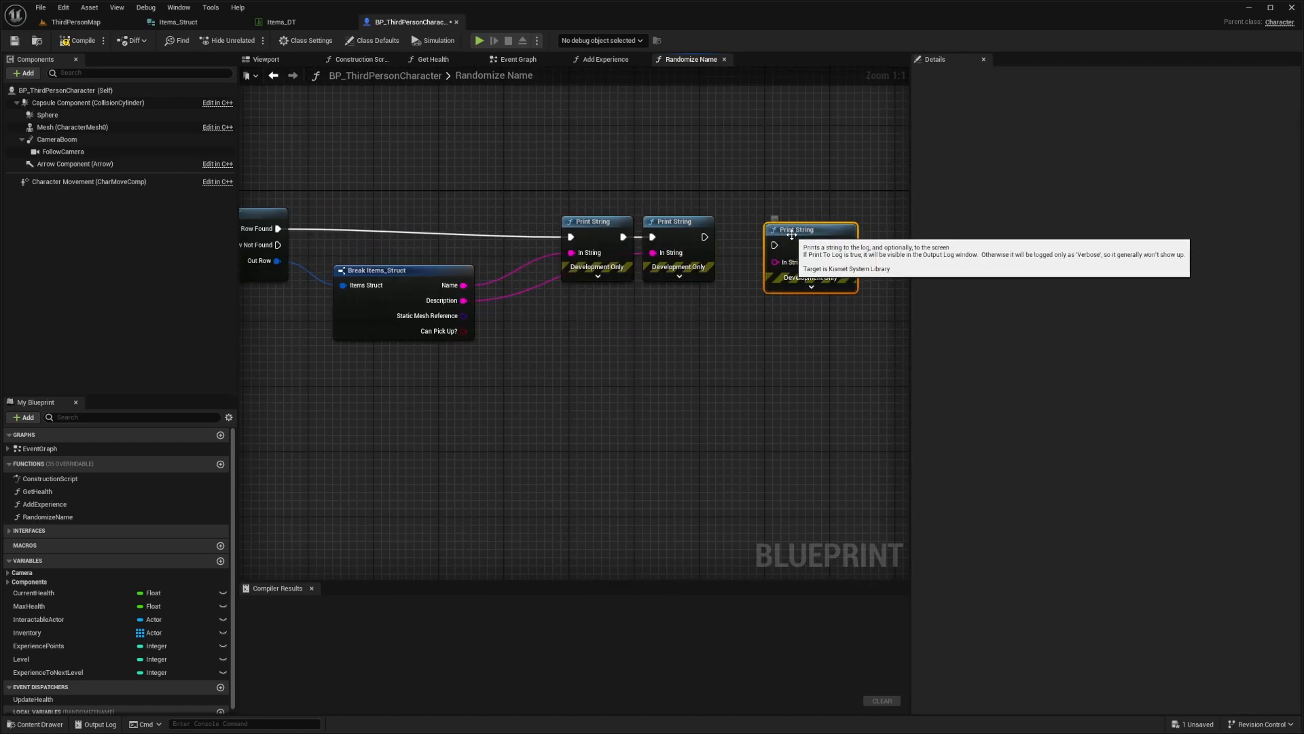
{"action": "left_click_drag", "start_coordinate": [788, 229], "coordinate": [755, 221]}
{"action": "left_click_drag", "start_coordinate": [464, 316], "coordinate": [743, 254]}
Add a fourth Print String fed by Can Pick Up?, place the conversion node below it, chain the remaining prints and save
{"action": "key", "text": "ctrl+v"}
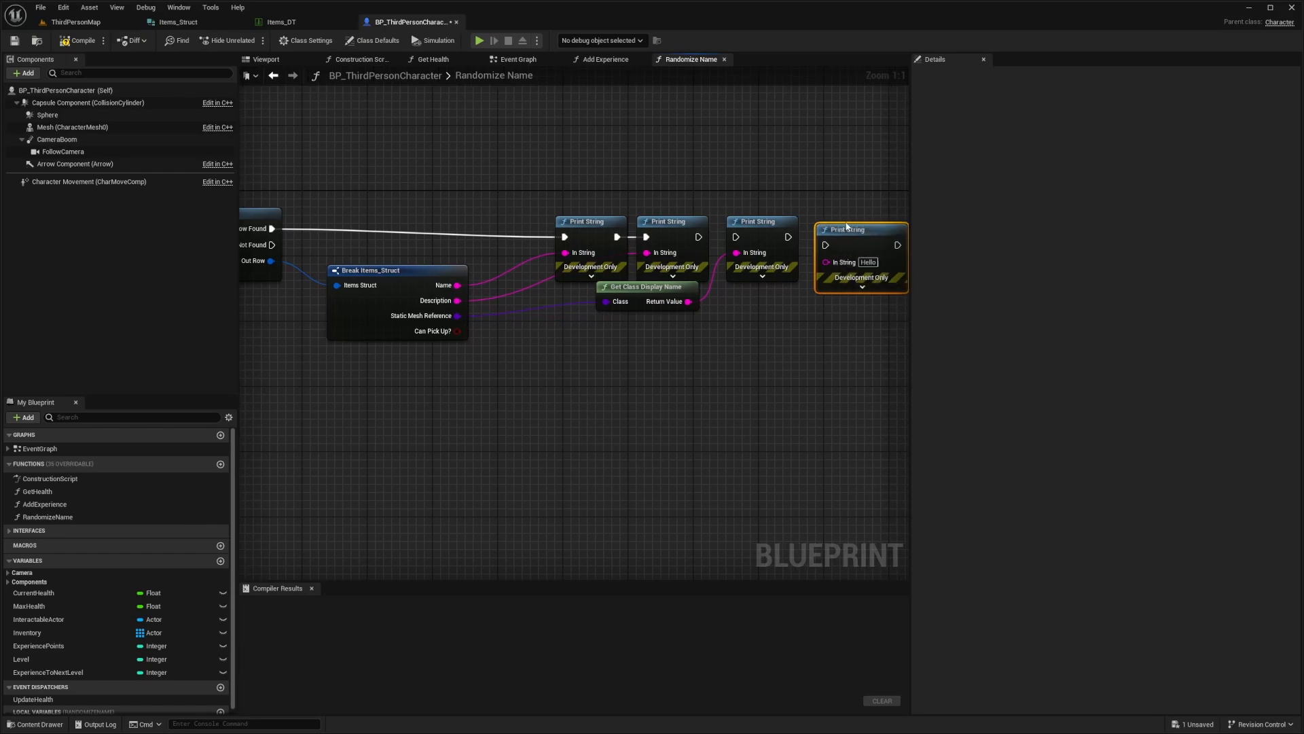
{"action": "left_click_drag", "start_coordinate": [456, 332], "coordinate": [826, 254]}
{"action": "left_click_drag", "start_coordinate": [607, 248], "coordinate": [855, 334]}
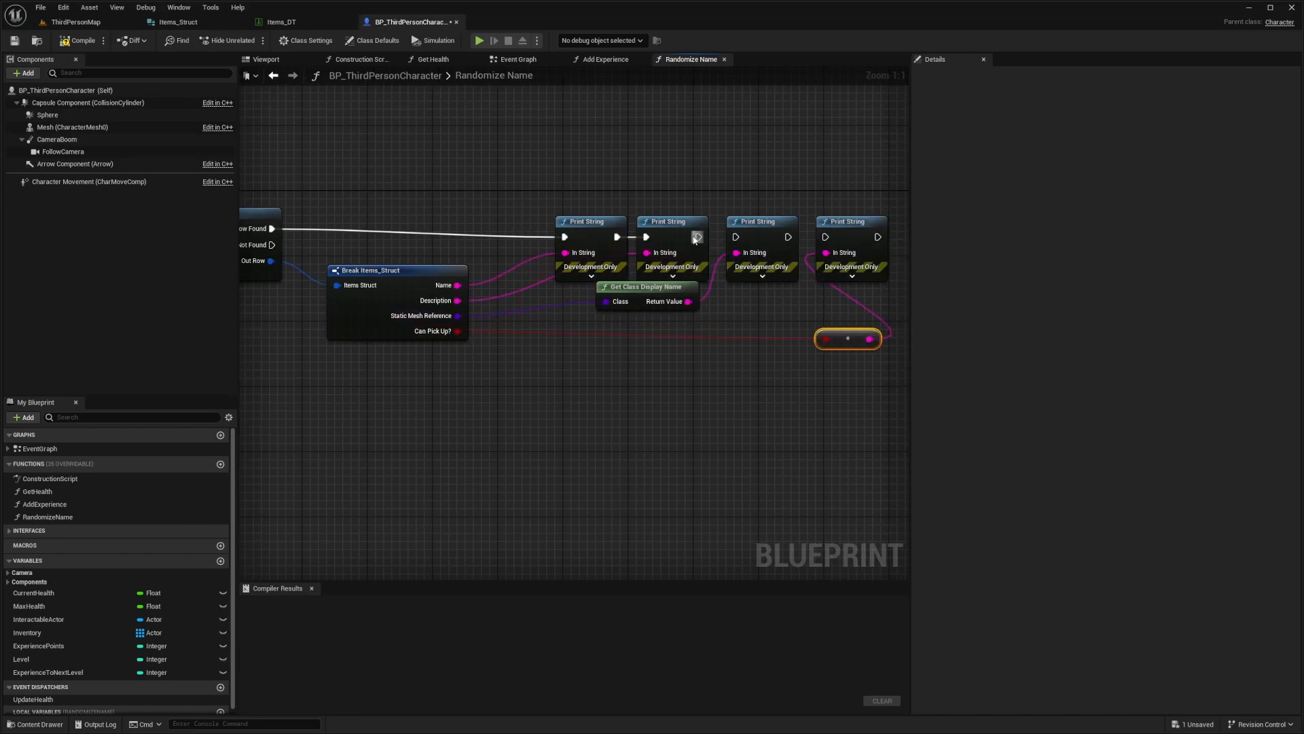
{"action": "key", "text": "ctrl+s"}
Add a Debug Key L event in an empty area of the Event Graph
{"action": "right_click_drag", "start_coordinate": [258, 169], "coordinate": [576, 218]}
{"action": "right_click_drag", "start_coordinate": [389, 240], "coordinate": [685, 234]}
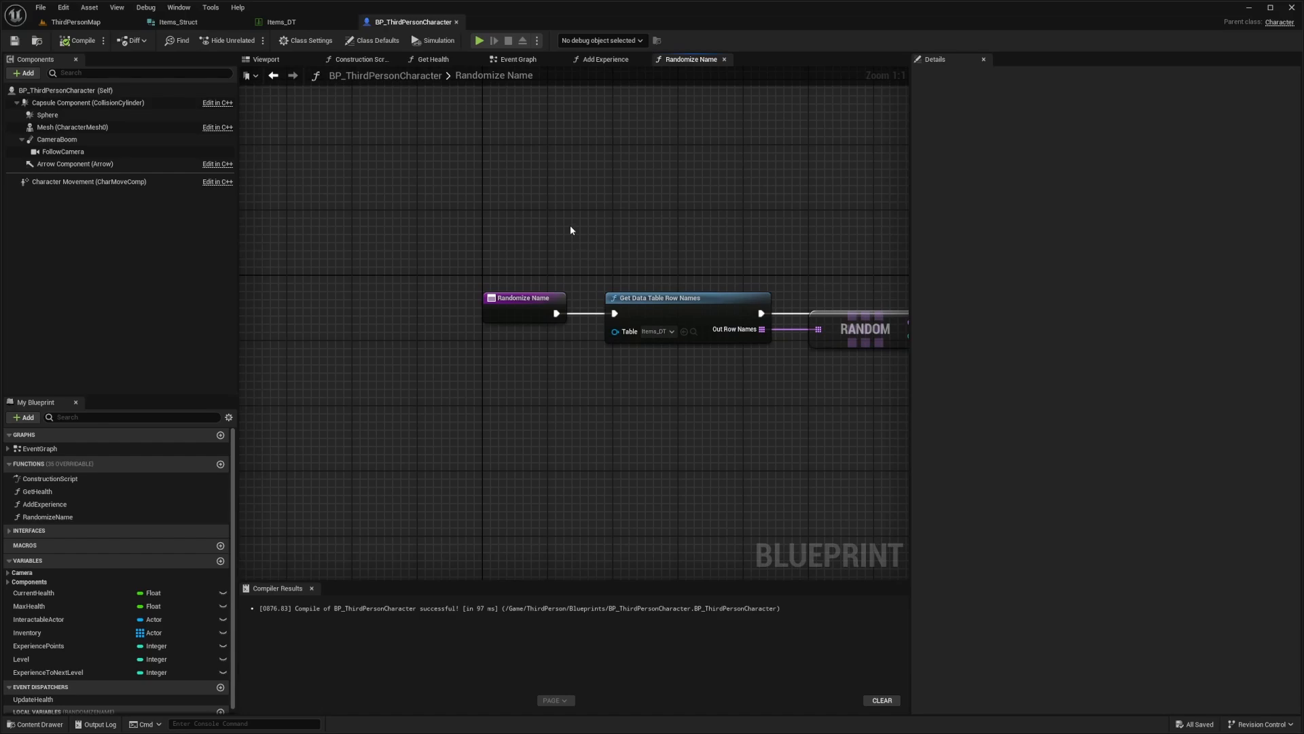
{"action": "left_click", "coordinate": [523, 307]}
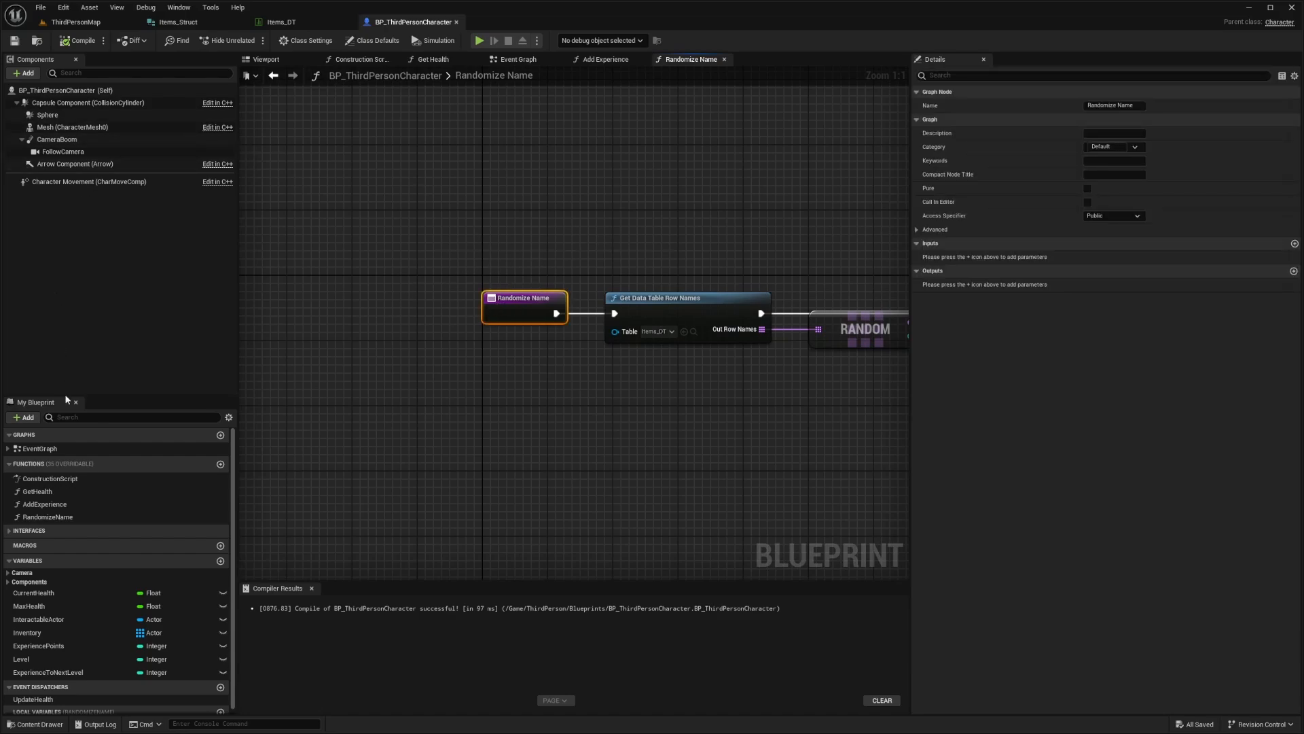
{"action": "left_click", "coordinate": [63, 94]}
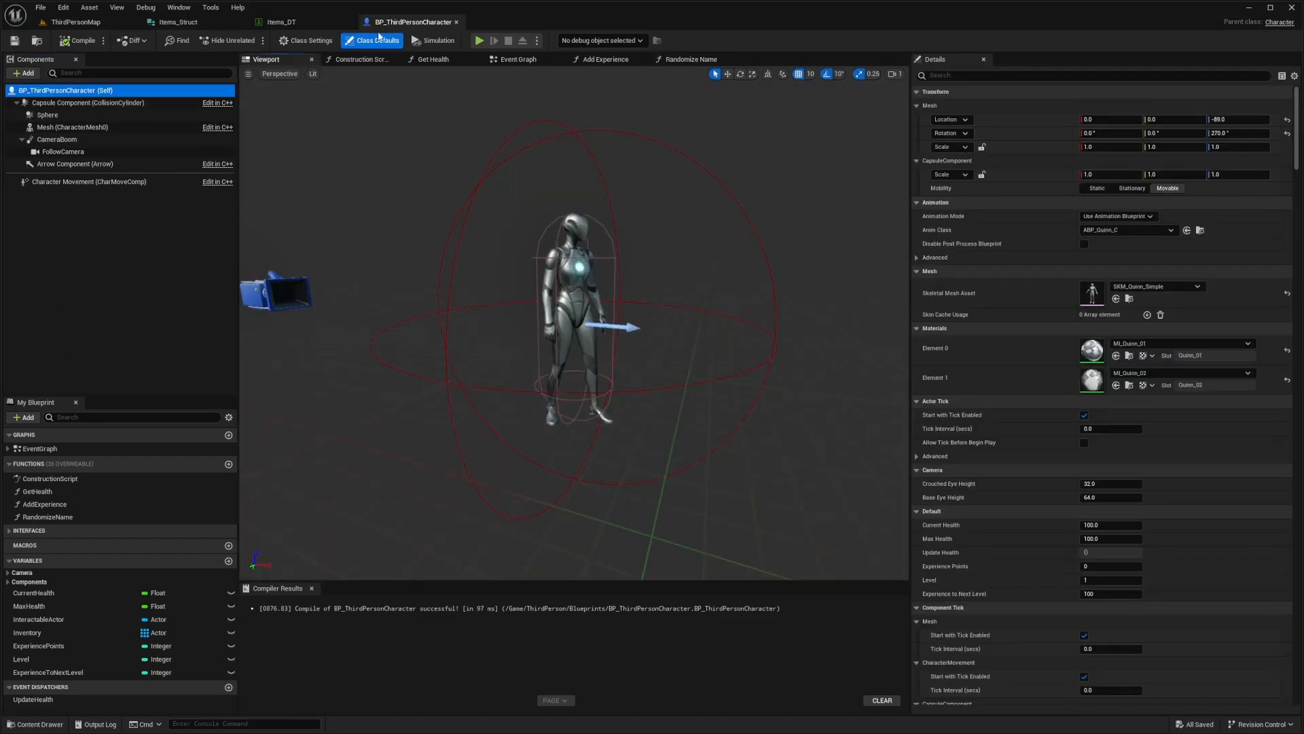
{"action": "right_click", "coordinate": [397, 232]}
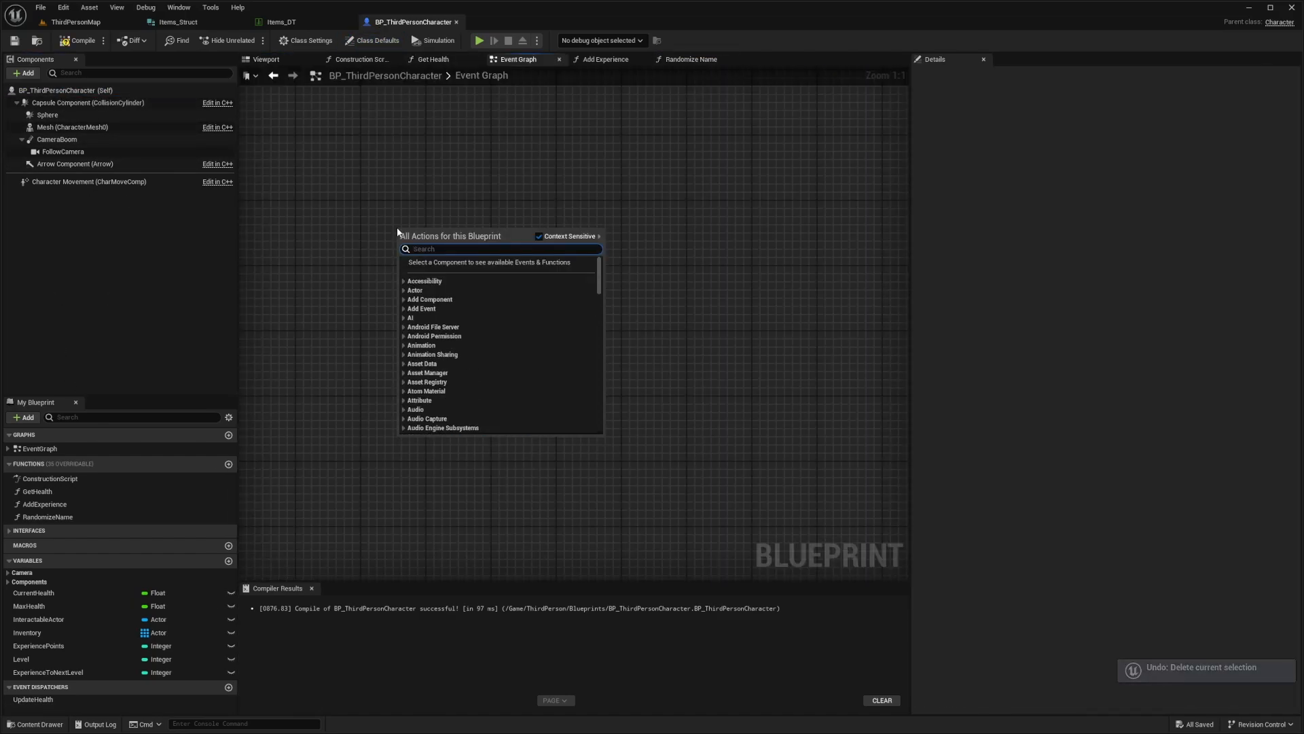
{"action": "type", "text": "debug key "}
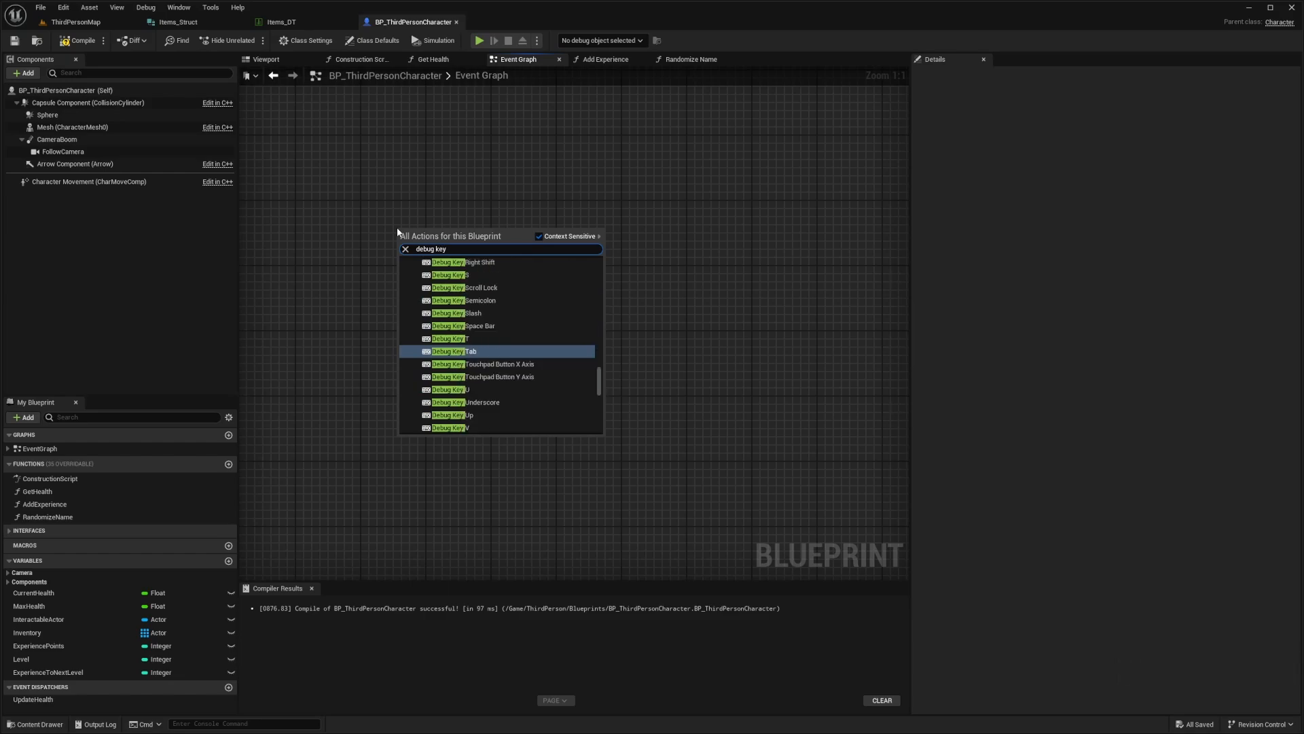
{"action": "type", "text": "l"}
{"action": "key", "text": "Return"}
Call Randomize Name from the Pressed output of Debug Key L, align both nodes, and compile and save the blueprint
{"action": "left_click_drag", "start_coordinate": [57, 517], "coordinate": [453, 247]}
{"action": "key", "text": "ctrl+a"}
{"action": "key", "text": "q"}
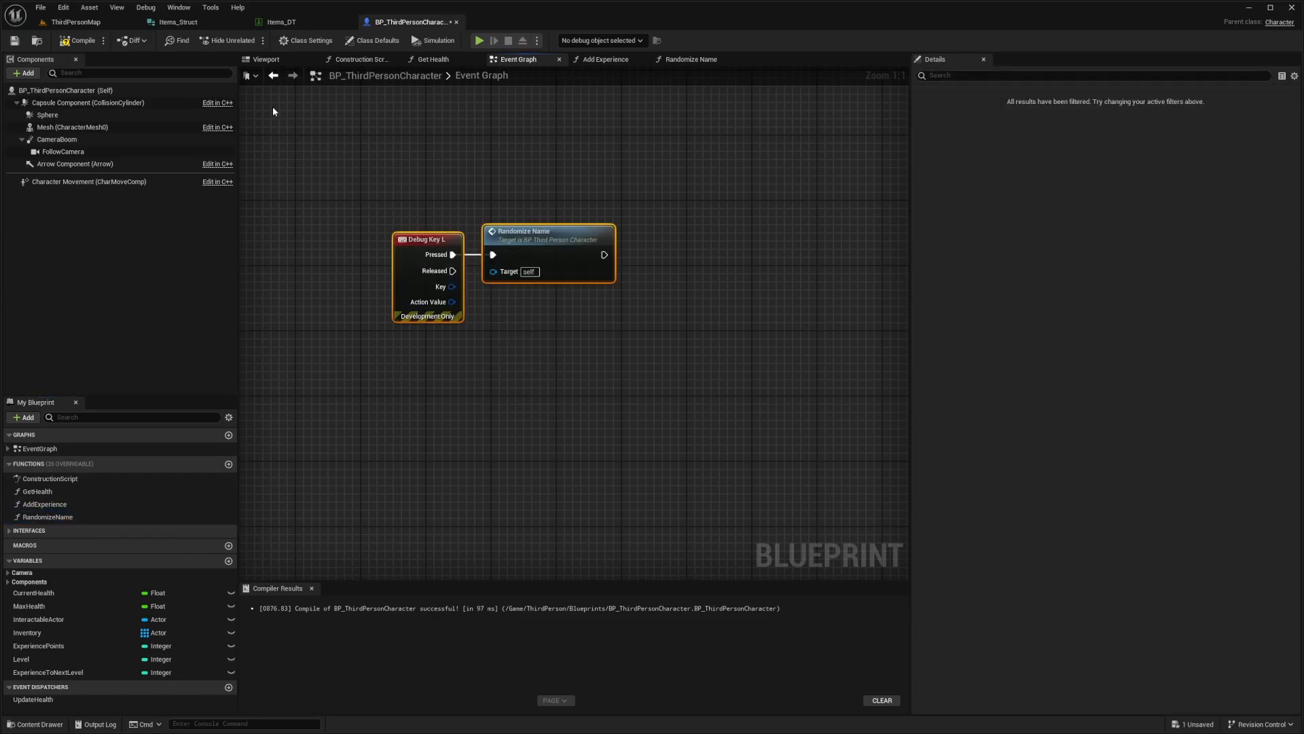
{"action": "left_click", "coordinate": [78, 41]}
{"action": "key", "text": "ctrl+s"}
Play ThirdPersonMap in fullscreen to test the random item printouts, run and jump with the character, and end the play session
{"action": "left_click", "coordinate": [75, 22]}
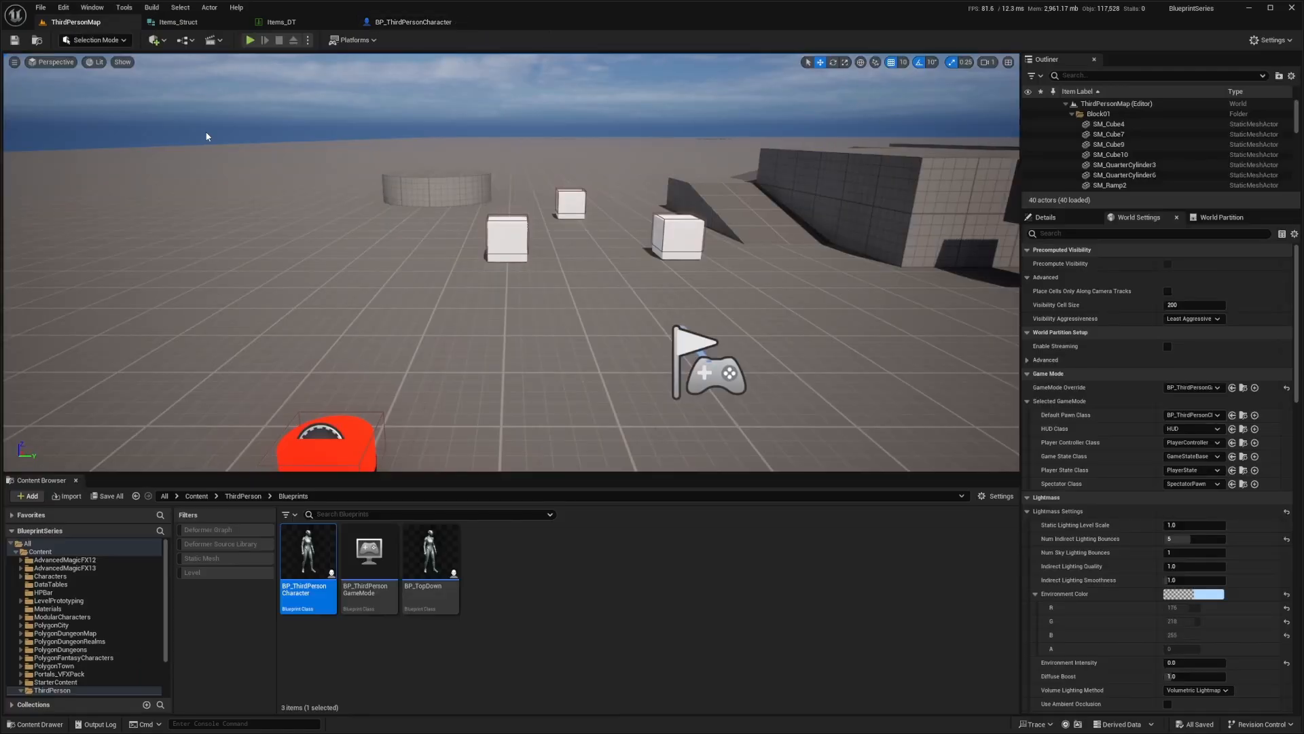
{"action": "right_click_drag", "start_coordinate": [207, 135], "coordinate": [262, 116]}
{"action": "key", "text": "alt+p"}
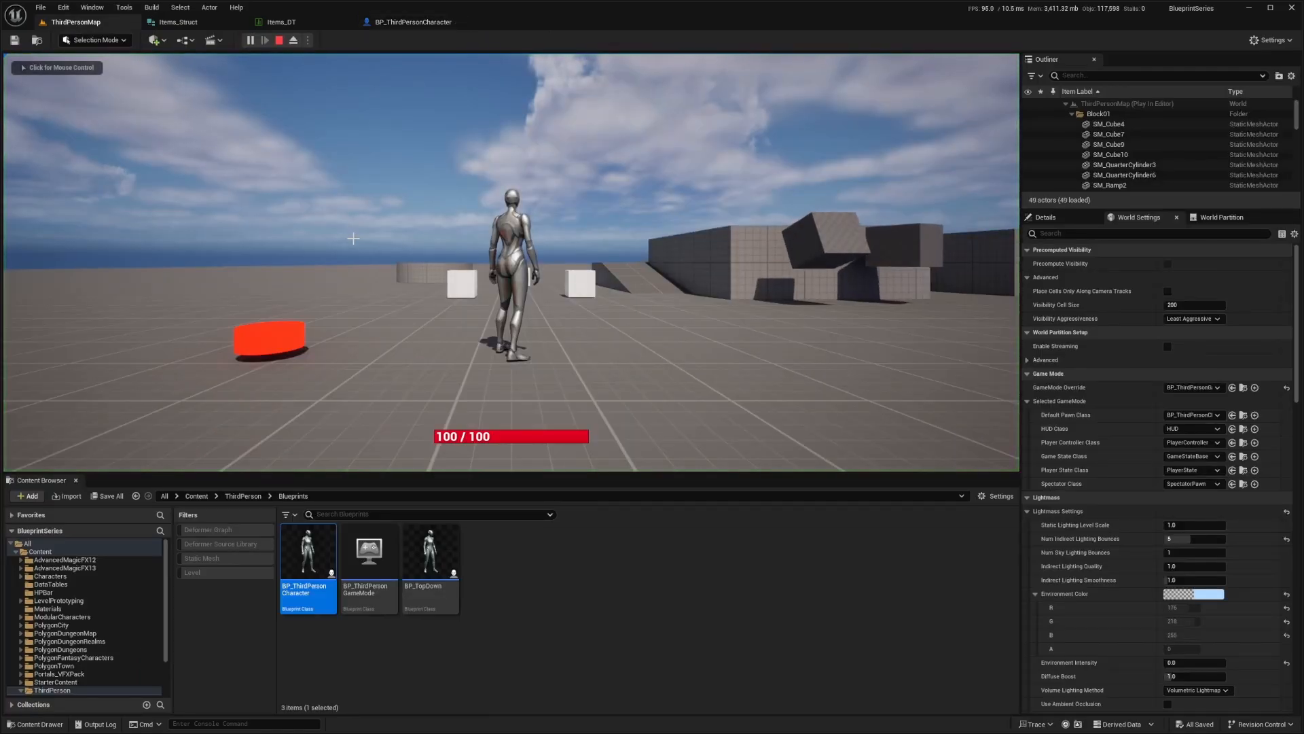
{"action": "key", "text": "F11"}
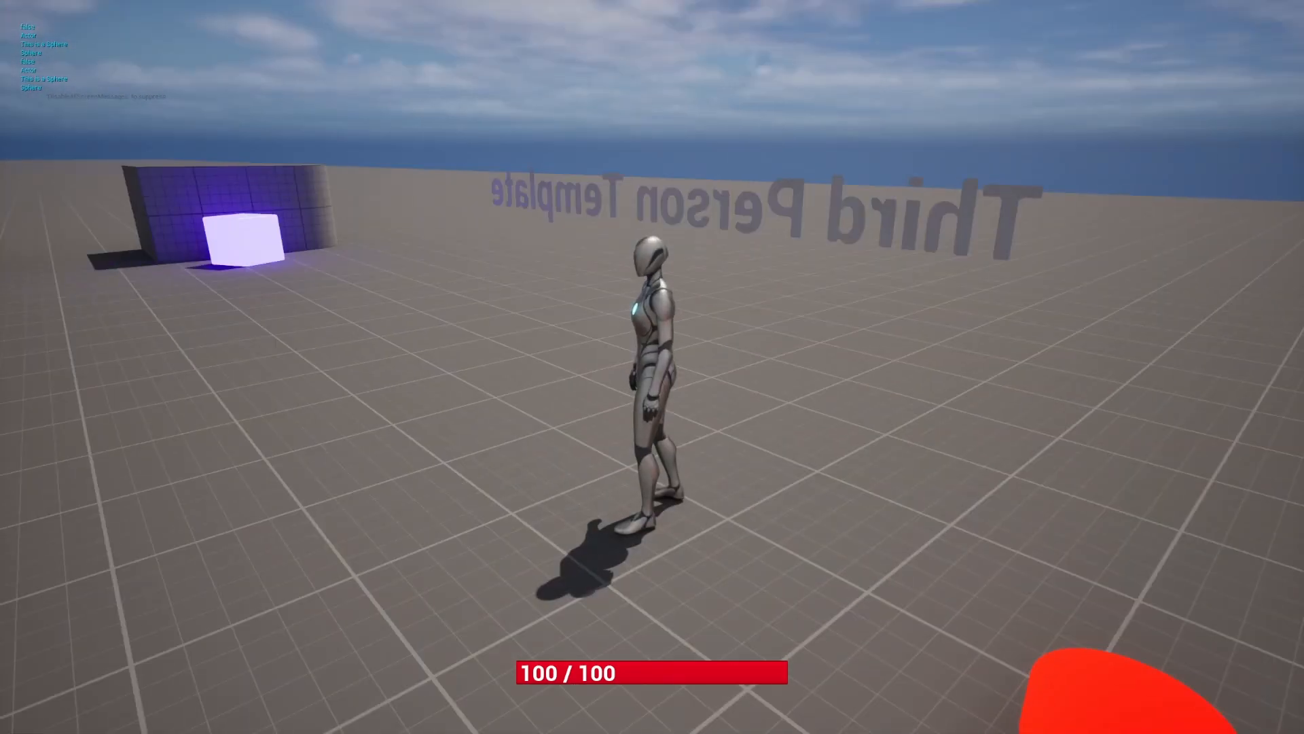
{"action": "key", "text": "w"}
{"action": "key", "text": "s"}
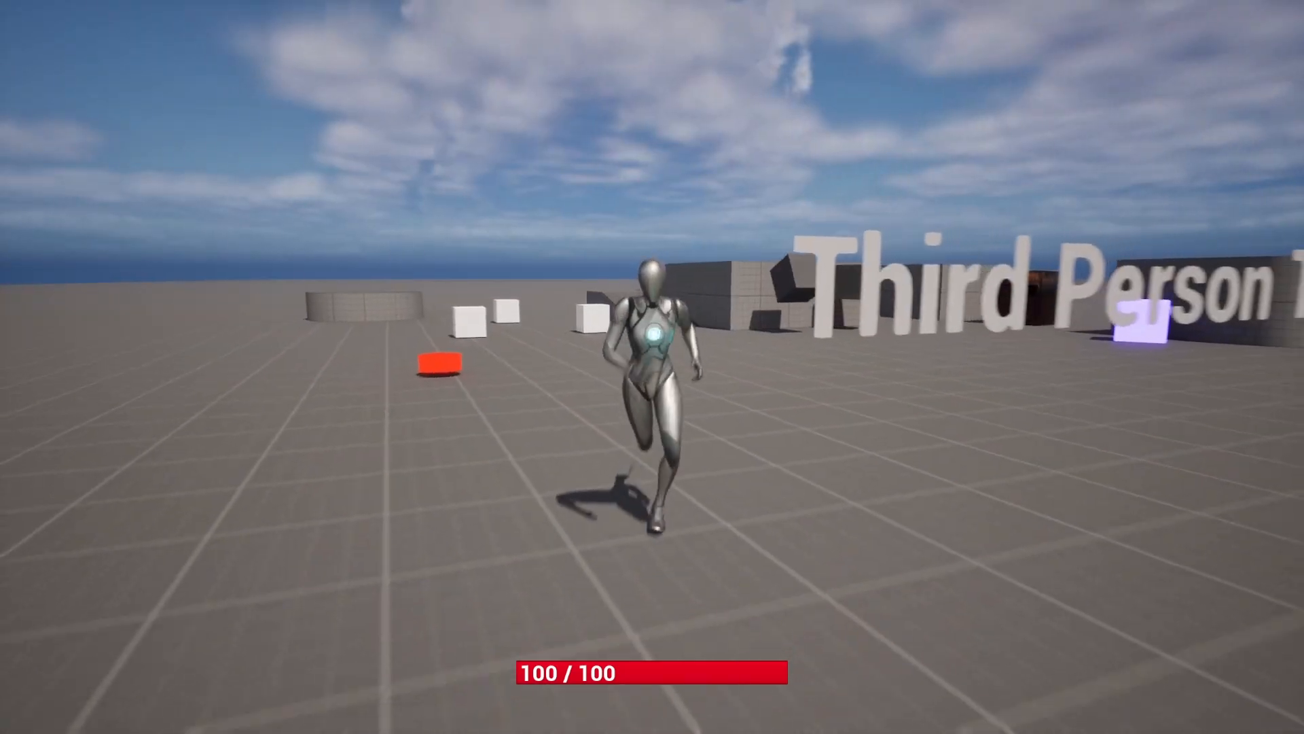
{"action": "key", "text": "w"}
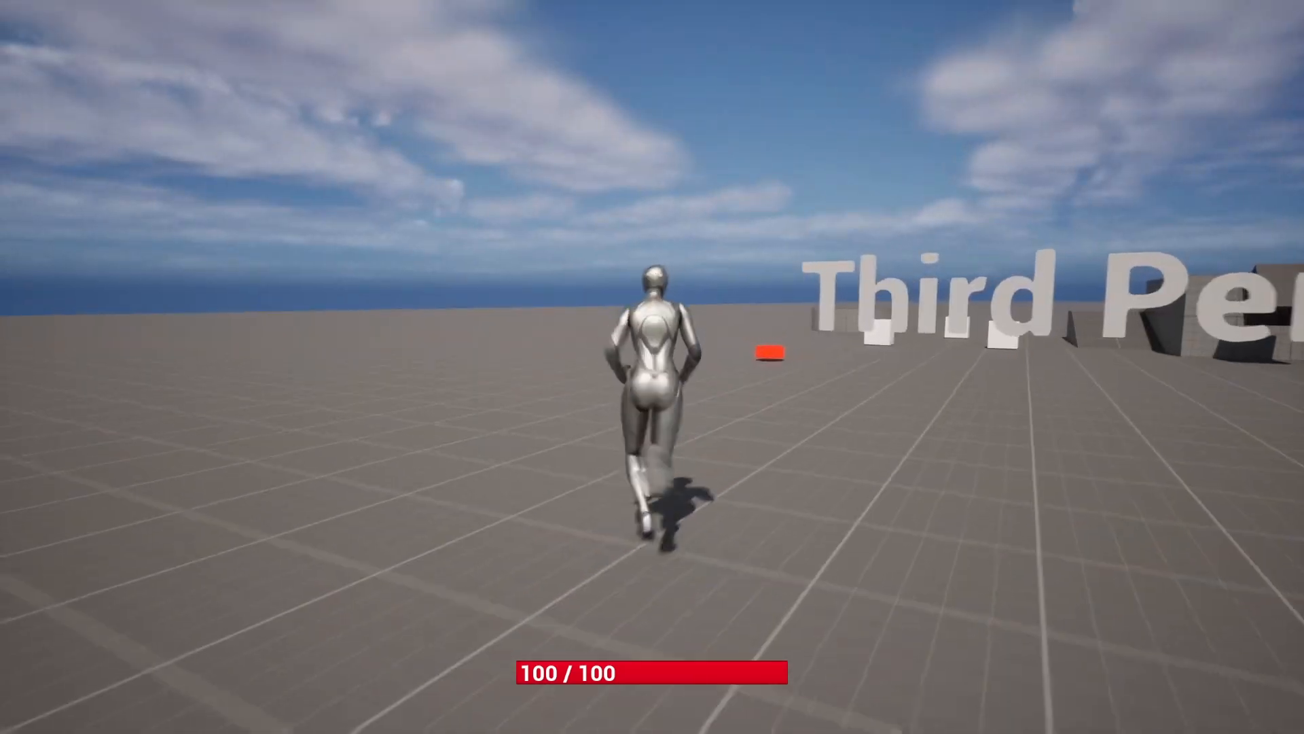
{"action": "key", "text": "d"}
{"action": "key", "text": "space"}
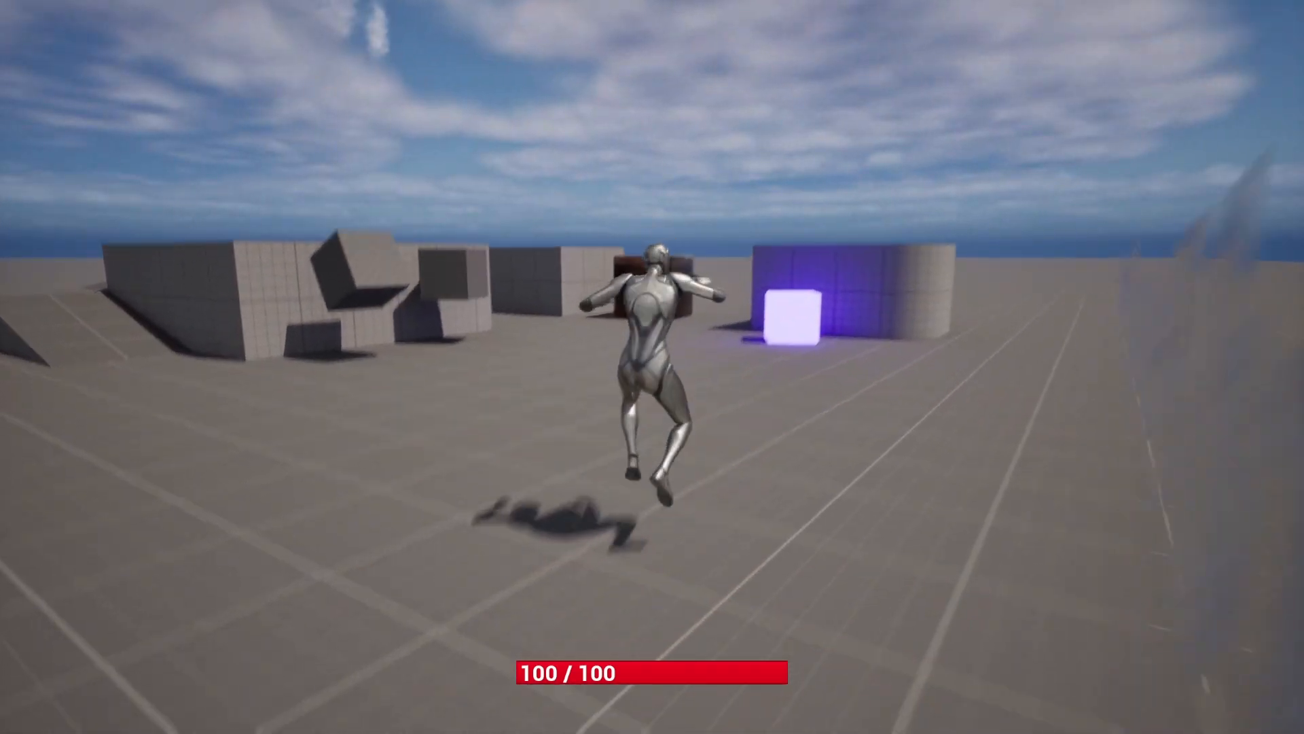
{"action": "key", "text": "Escape"}
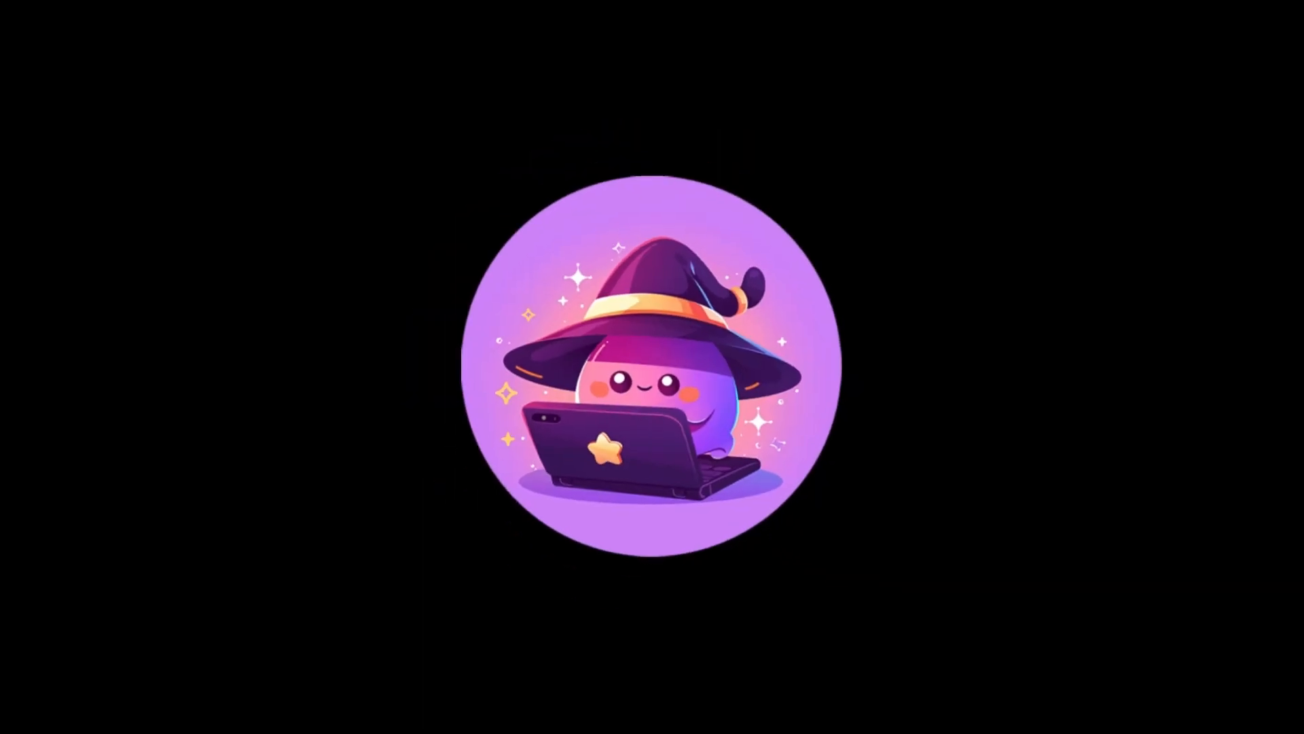